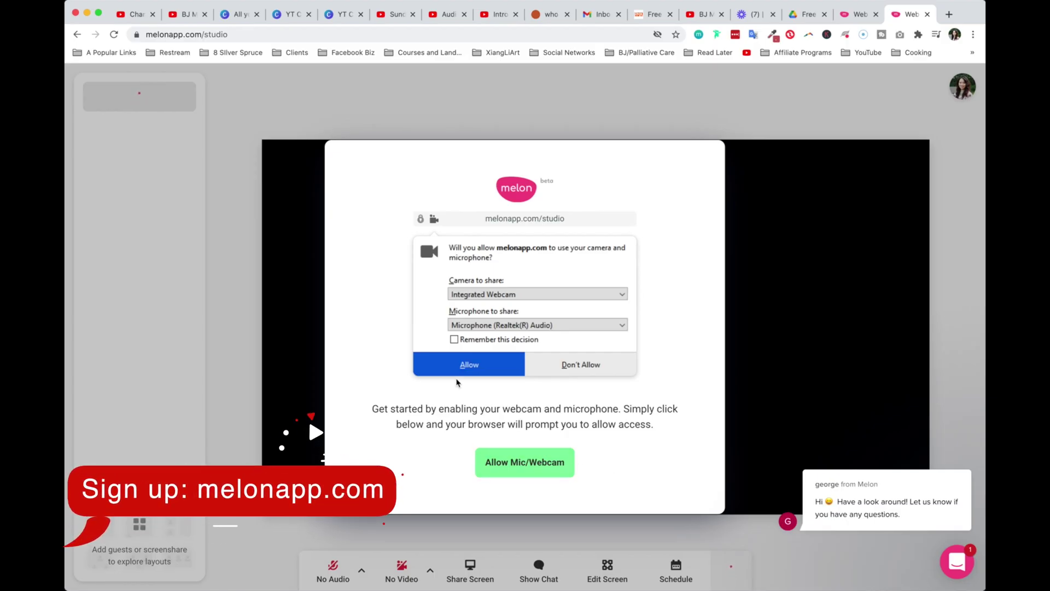
Allow camera and microphone access and advance the onboarding tour to its final go-live step
left_click(521, 472)
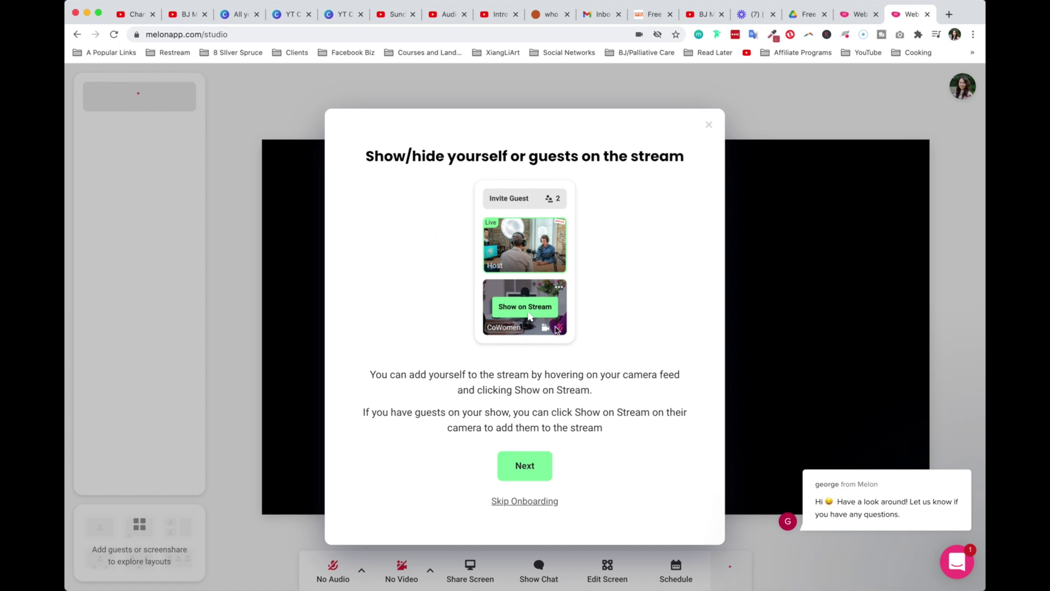
left_click(530, 461)
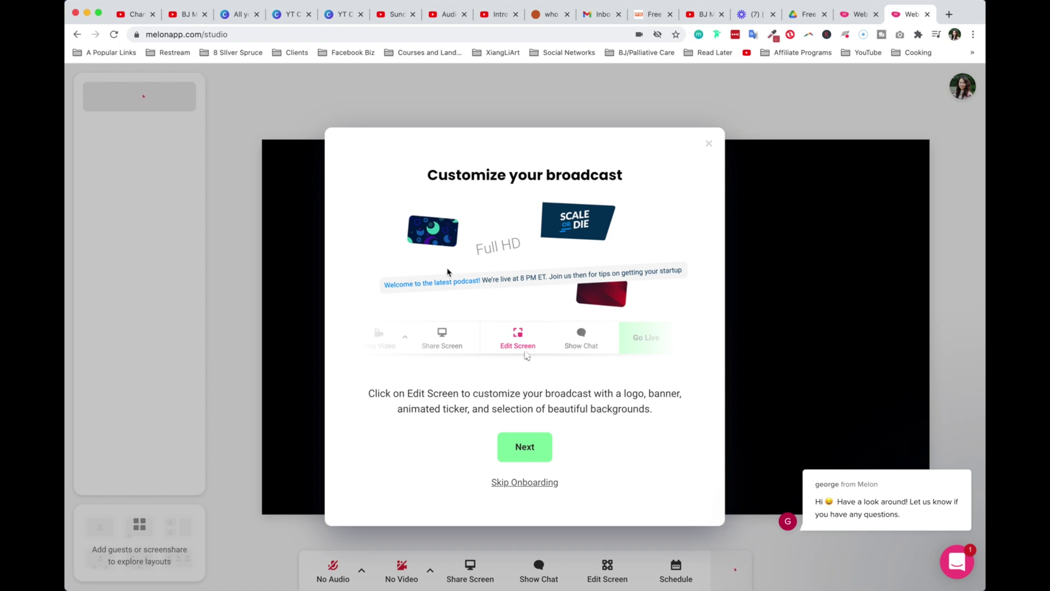
left_click(524, 448)
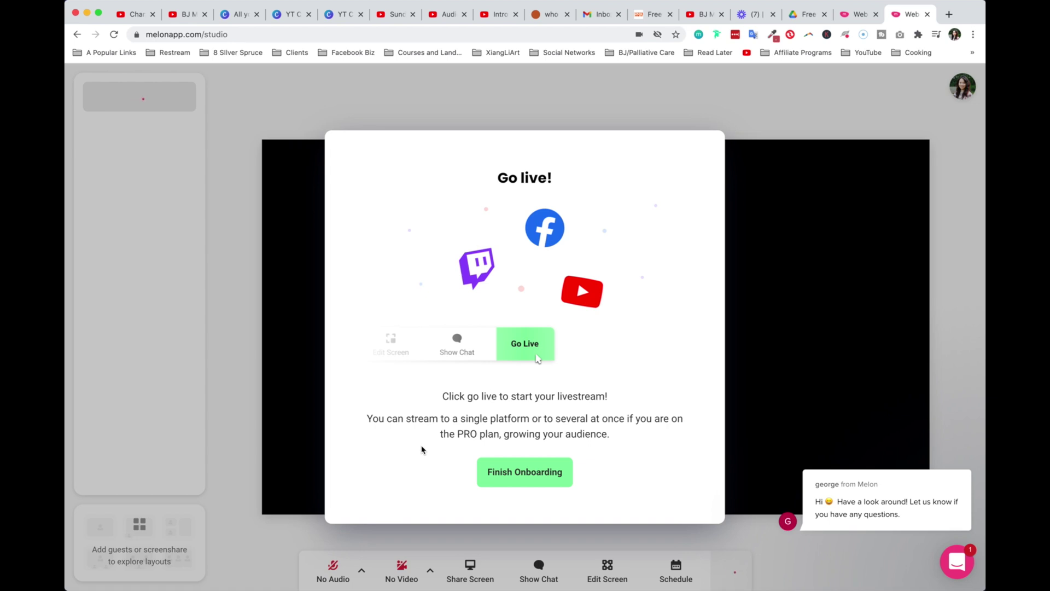
left_click(508, 472)
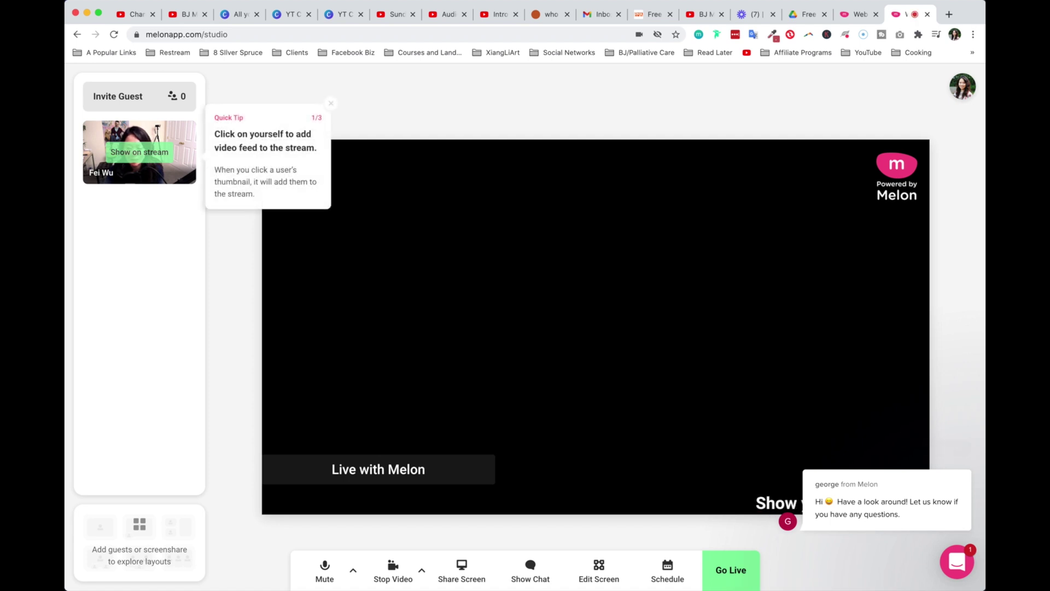
left_click(961, 563)
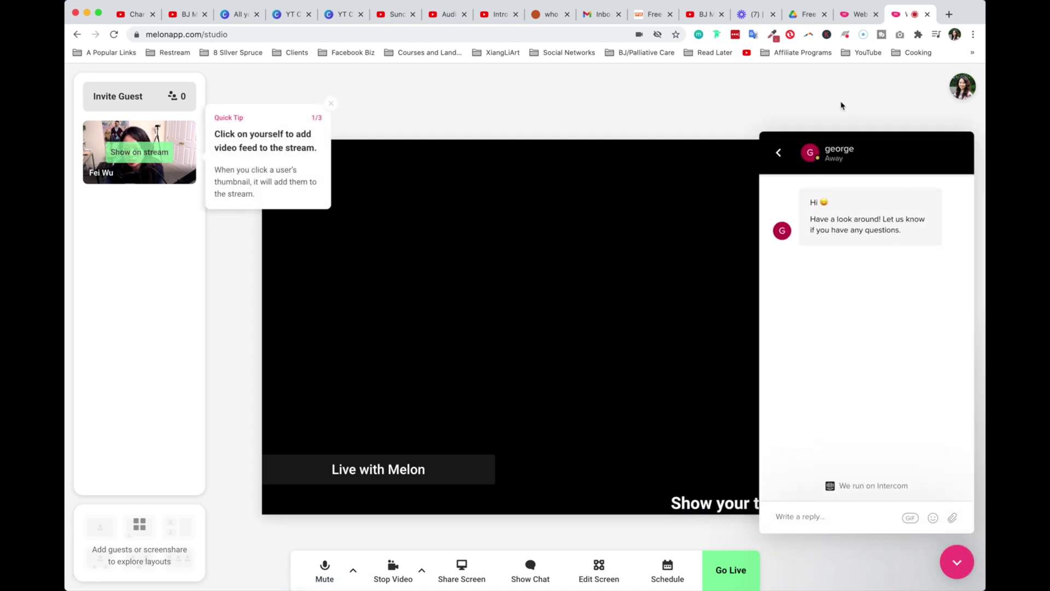
left_click(777, 157)
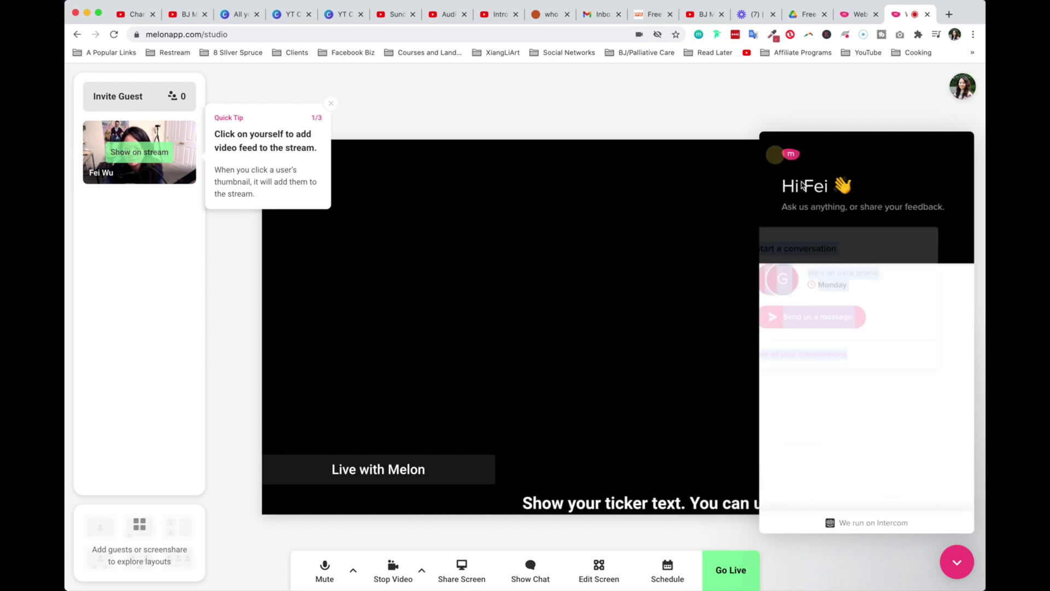
left_click(960, 563)
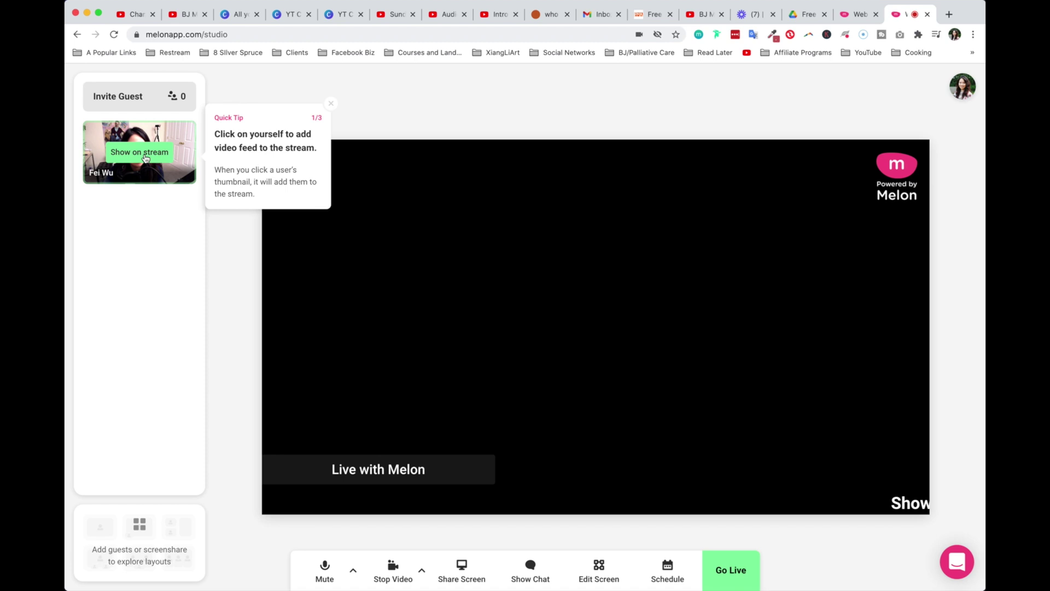
Show your own webcam on stream, hide it, then show it again
left_click(145, 159)
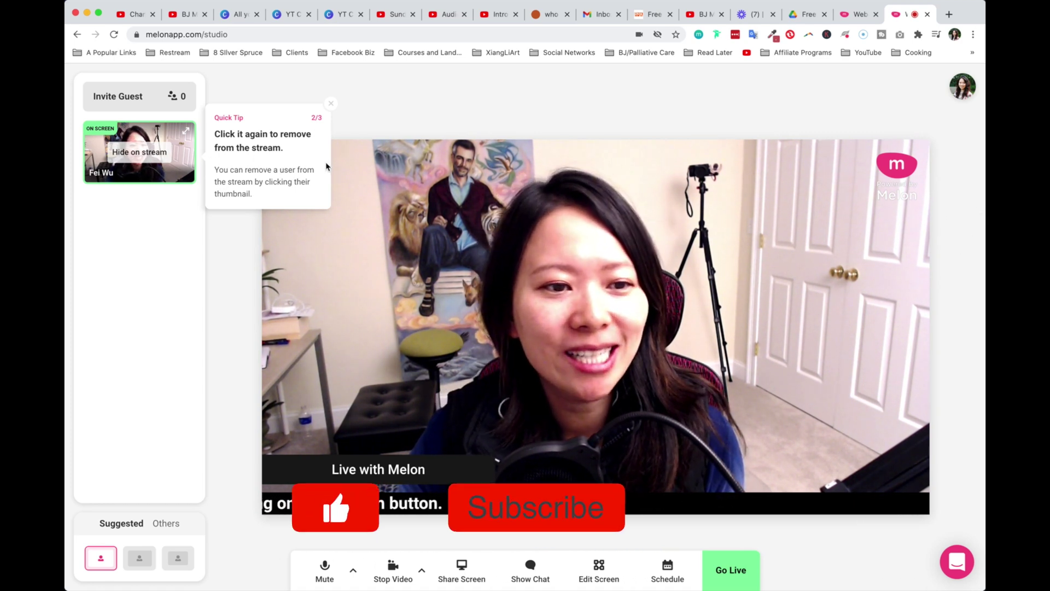
left_click(139, 158)
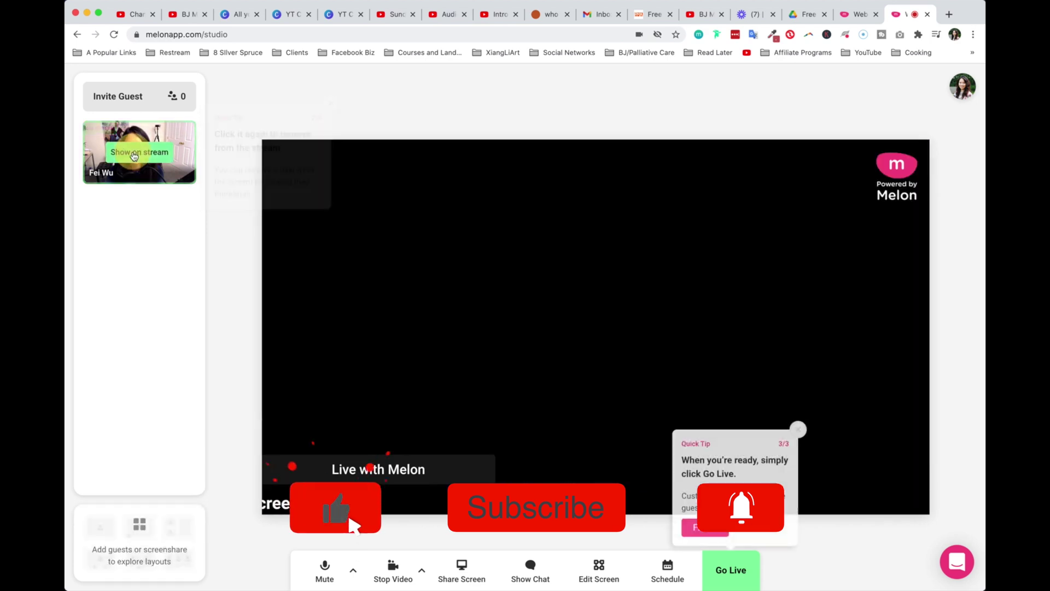
left_click(139, 153)
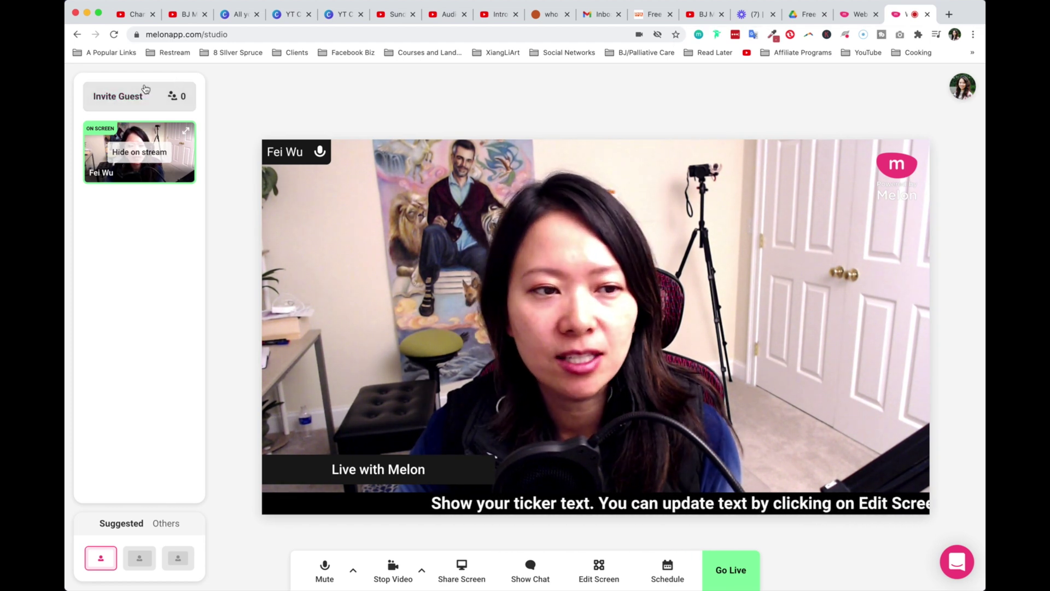
In a new tab, review the guest Resolution list, keep the current resolution, and join
key("super+t")
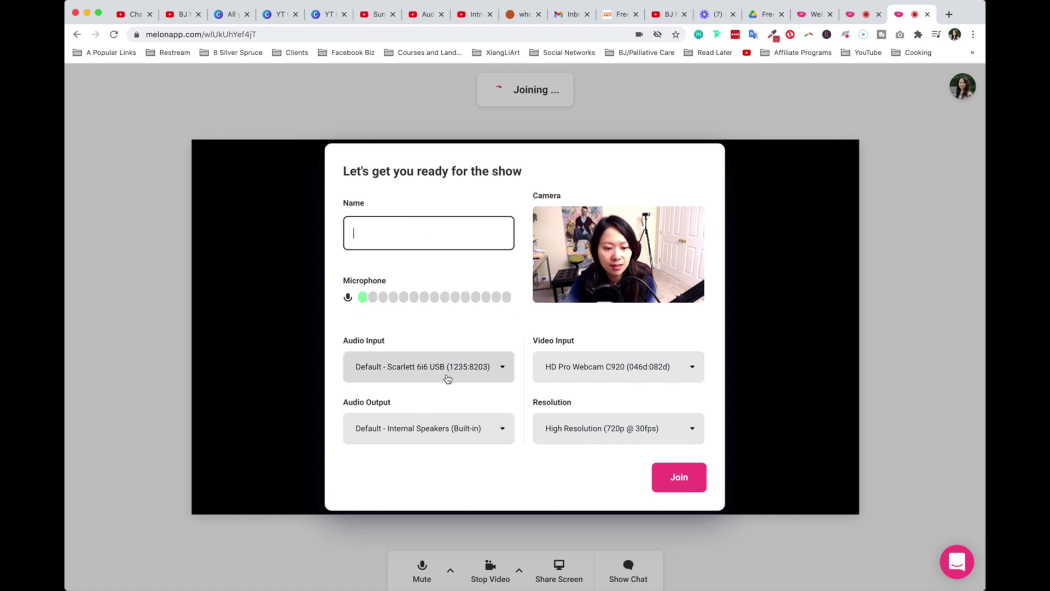
left_click(610, 432)
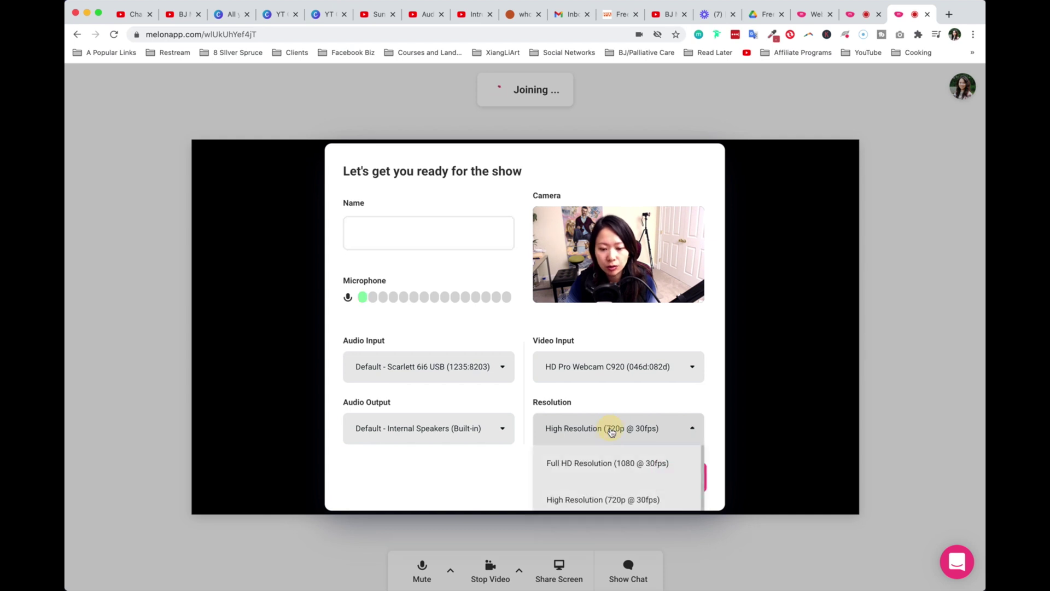
left_click(688, 427)
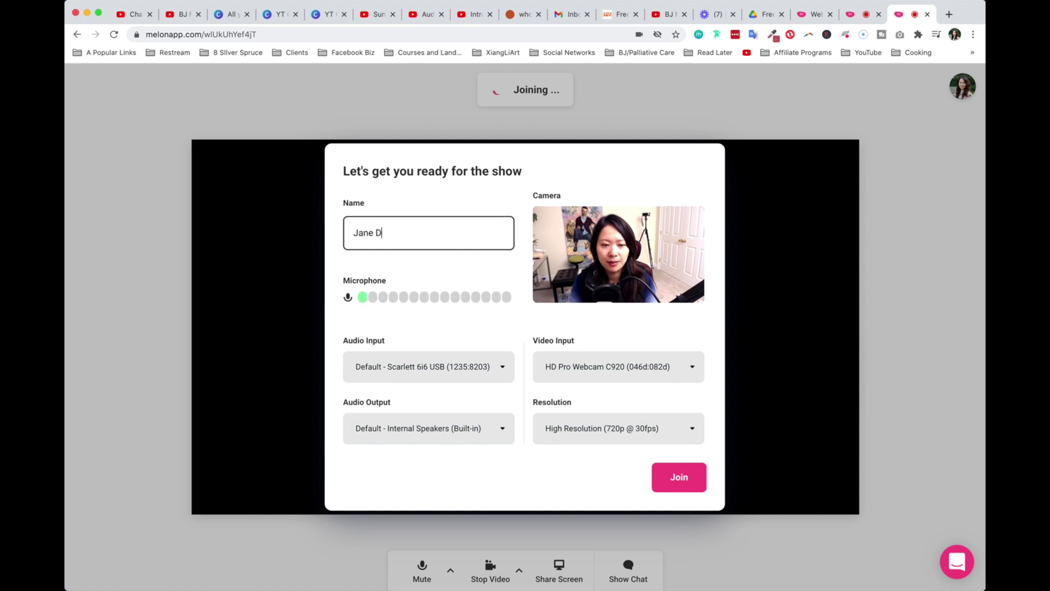
left_click(685, 476)
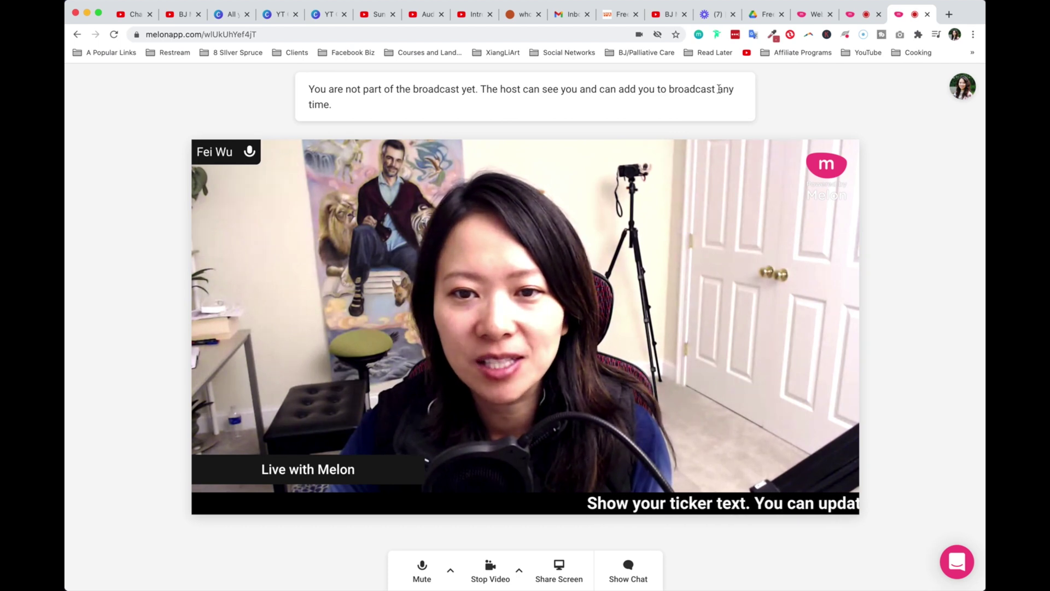
Add the guest to the stream, mute her mic, turn her camera off, and confirm her name
key("ctrl+shift+Tab")
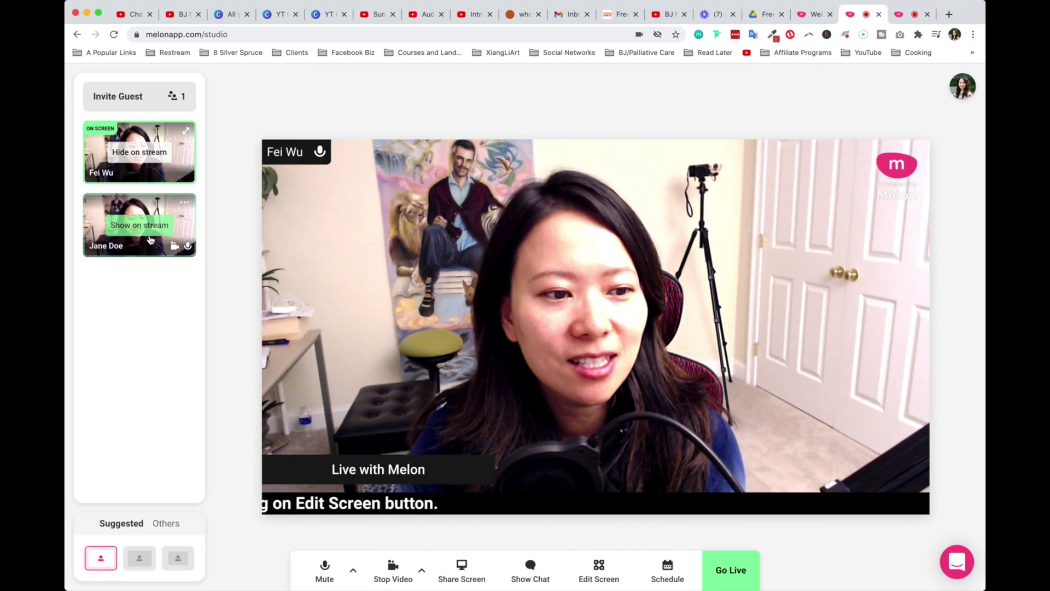
left_click(145, 229)
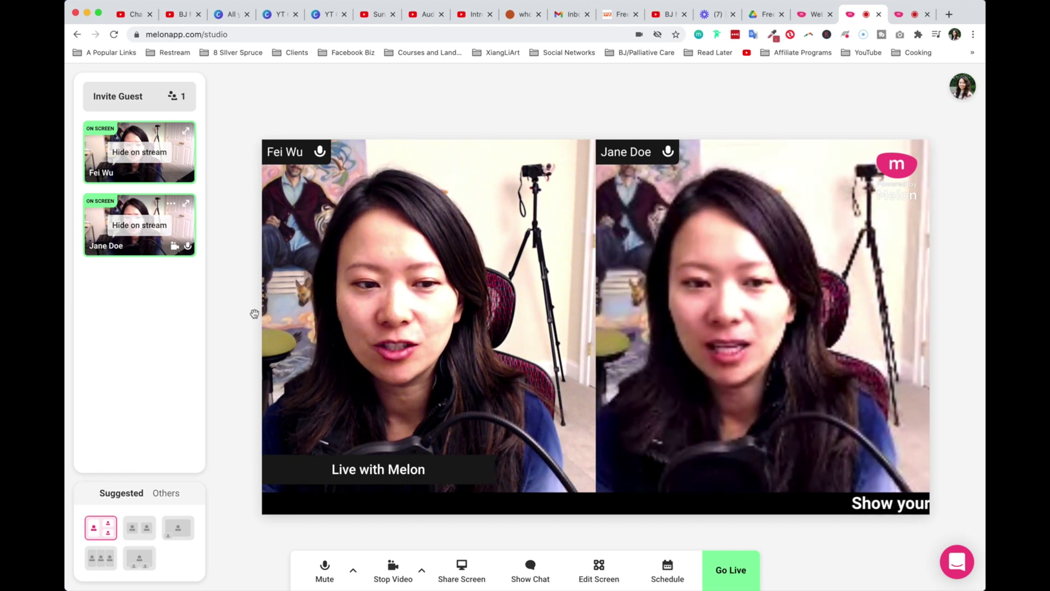
left_click(188, 246)
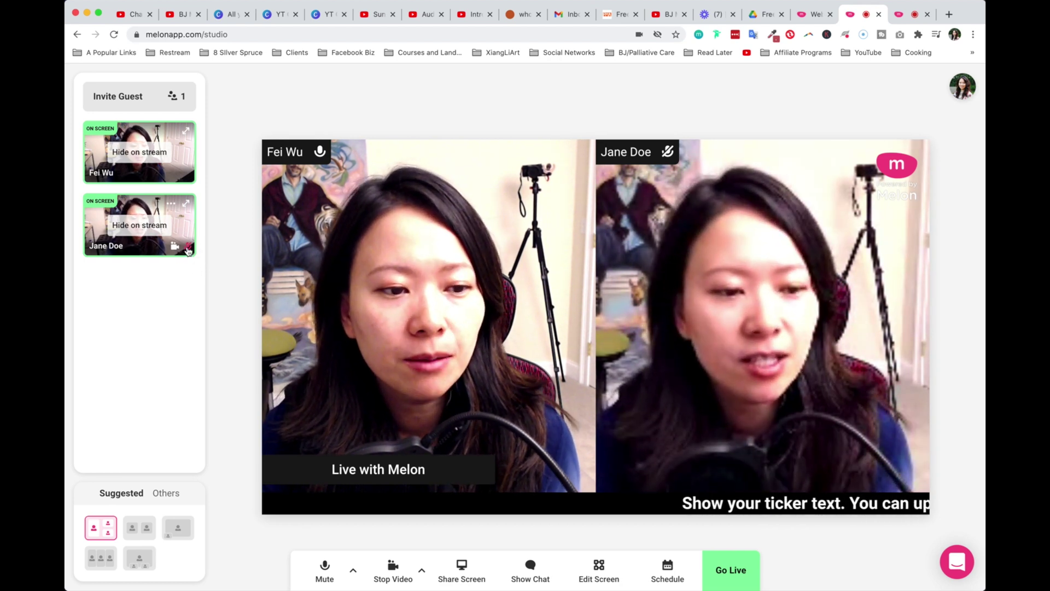
left_click(173, 246)
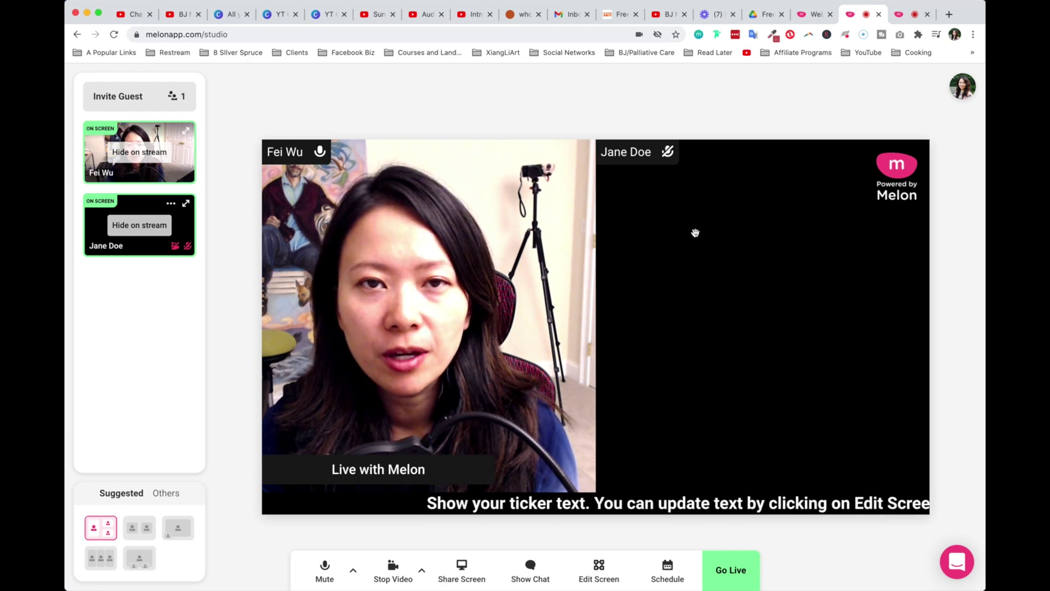
left_click(111, 246)
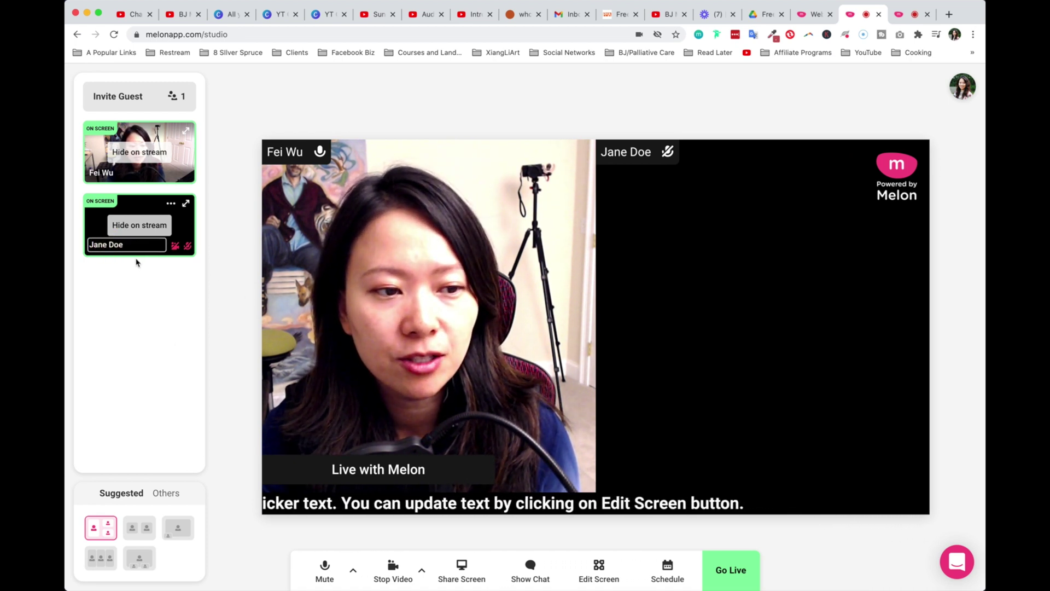
left_click(134, 291)
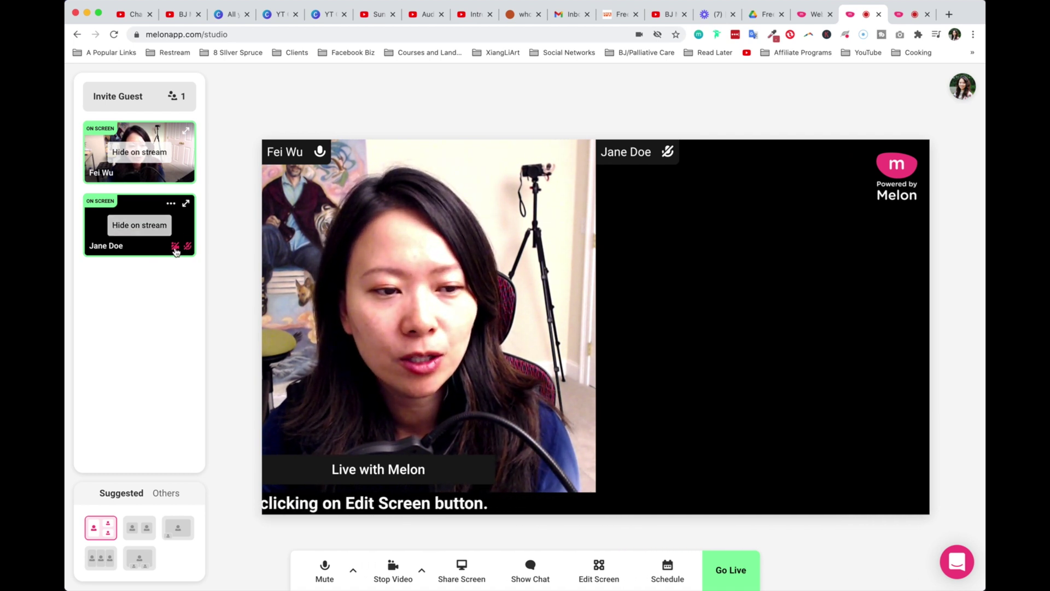
Try spotlighting the guest, then the host, returning to side-by-side each time
left_click(185, 206)
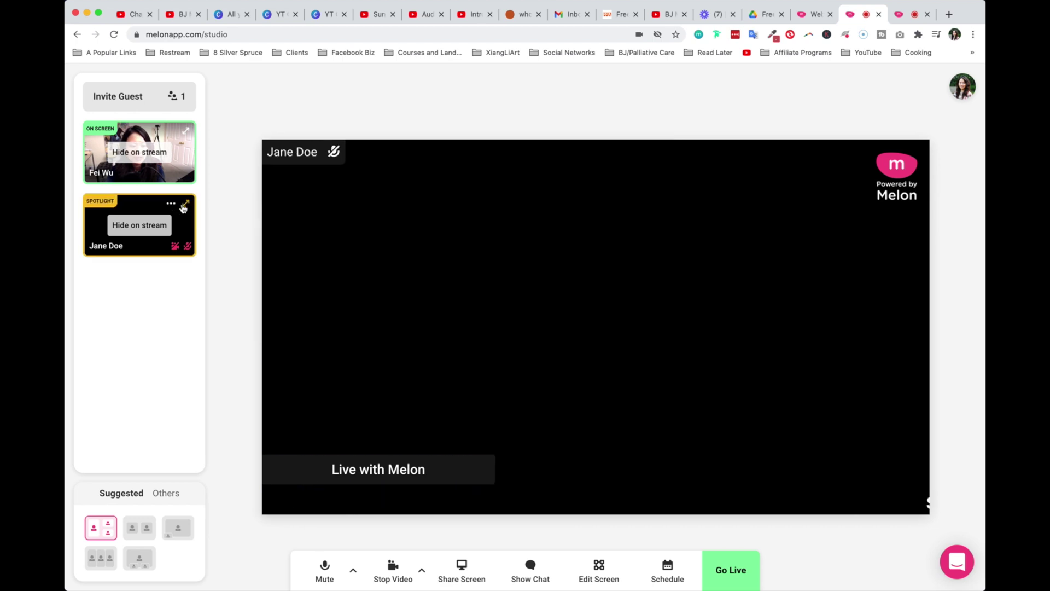
left_click(186, 206)
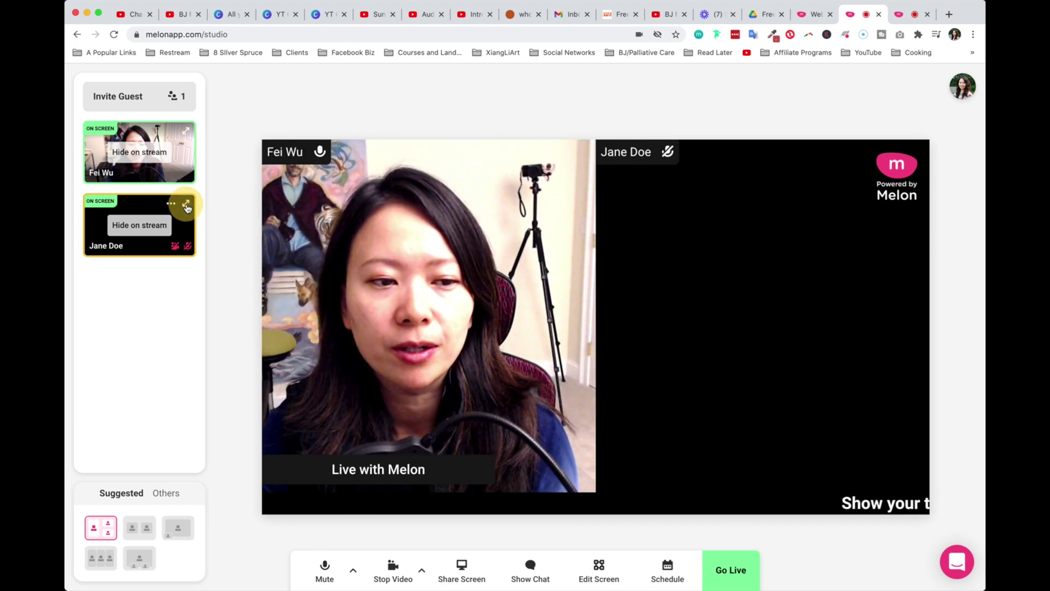
left_click(185, 134)
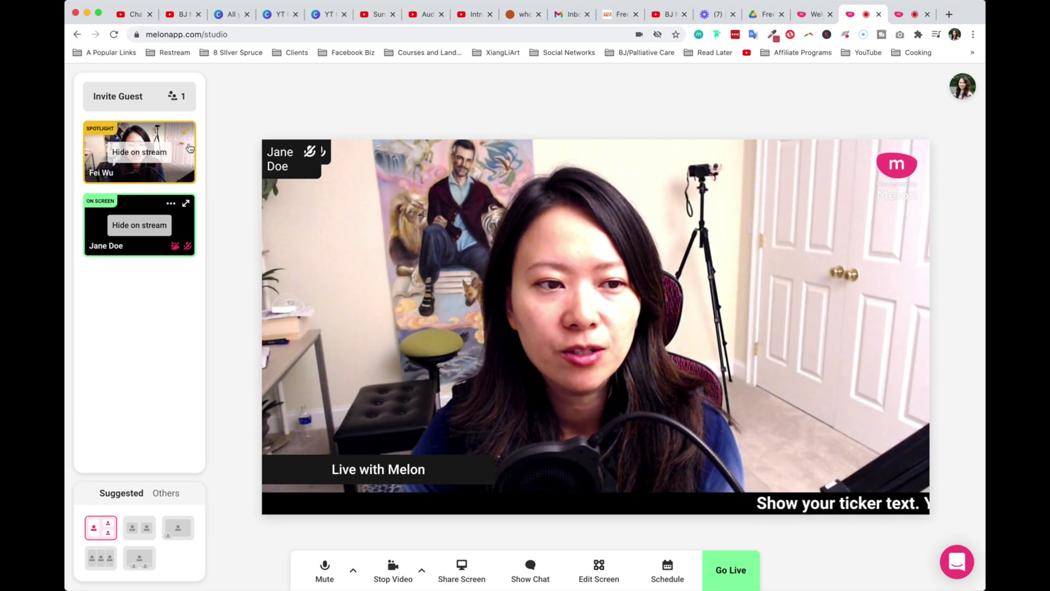
left_click(187, 132)
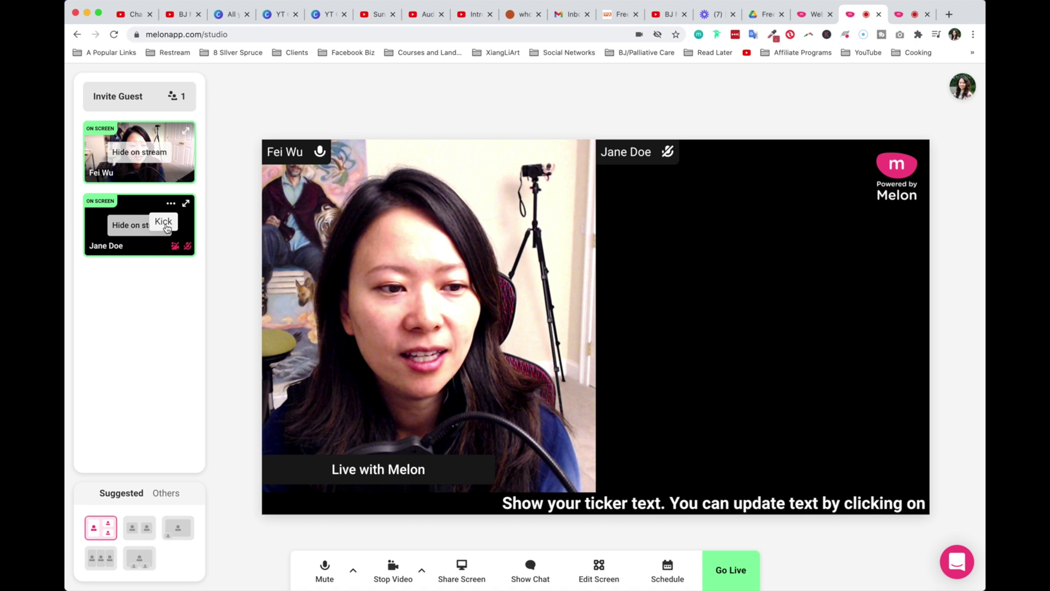
left_click(155, 448)
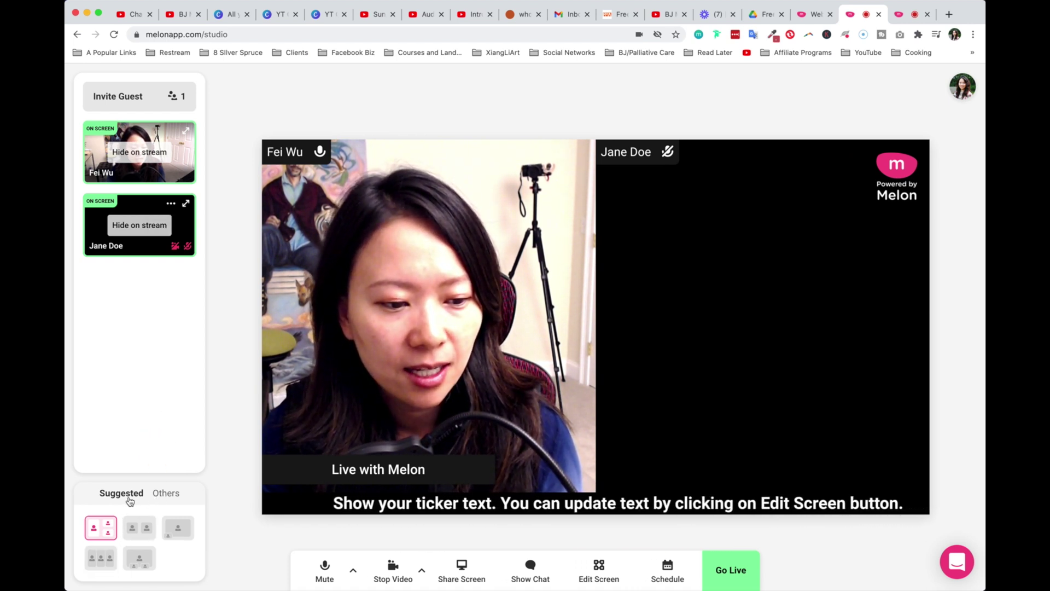
Try the framed-tile and side-by-side layouts, ending with the host filling the stage
left_click(168, 493)
left_click(122, 463)
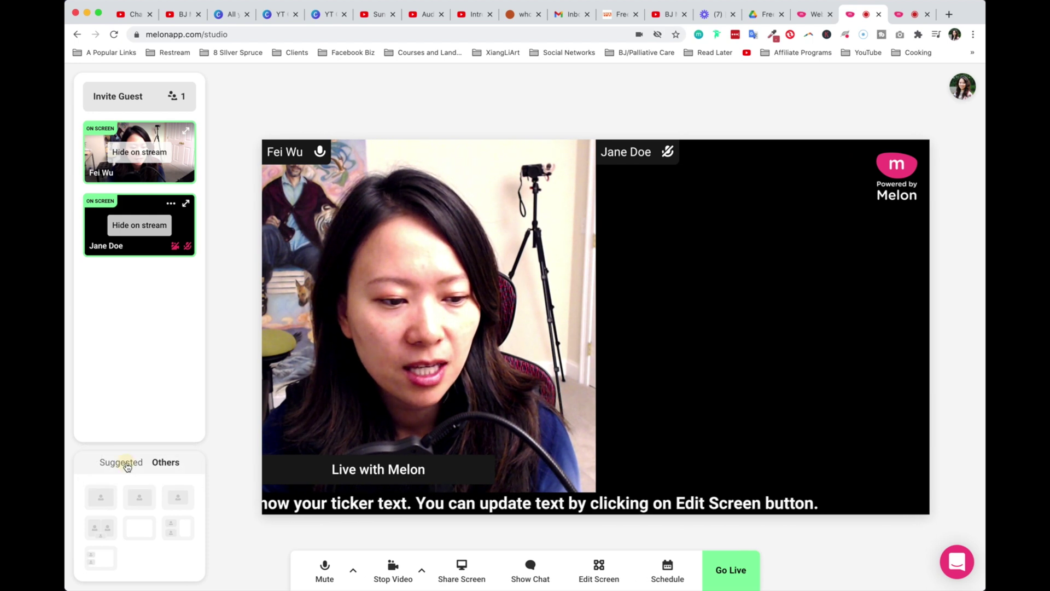
left_click(138, 528)
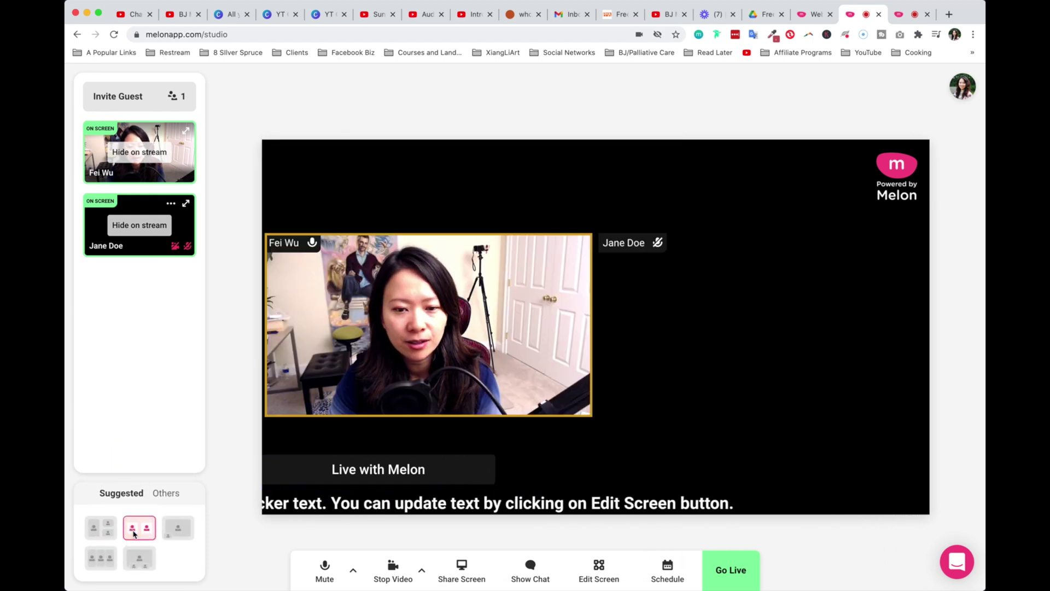
left_click(101, 527)
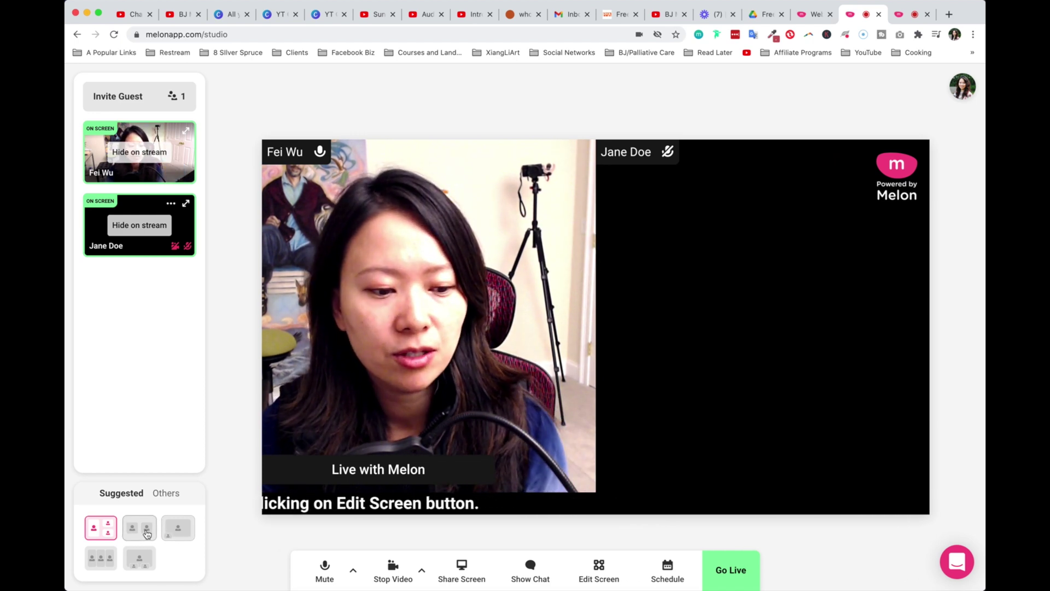
left_click(146, 532)
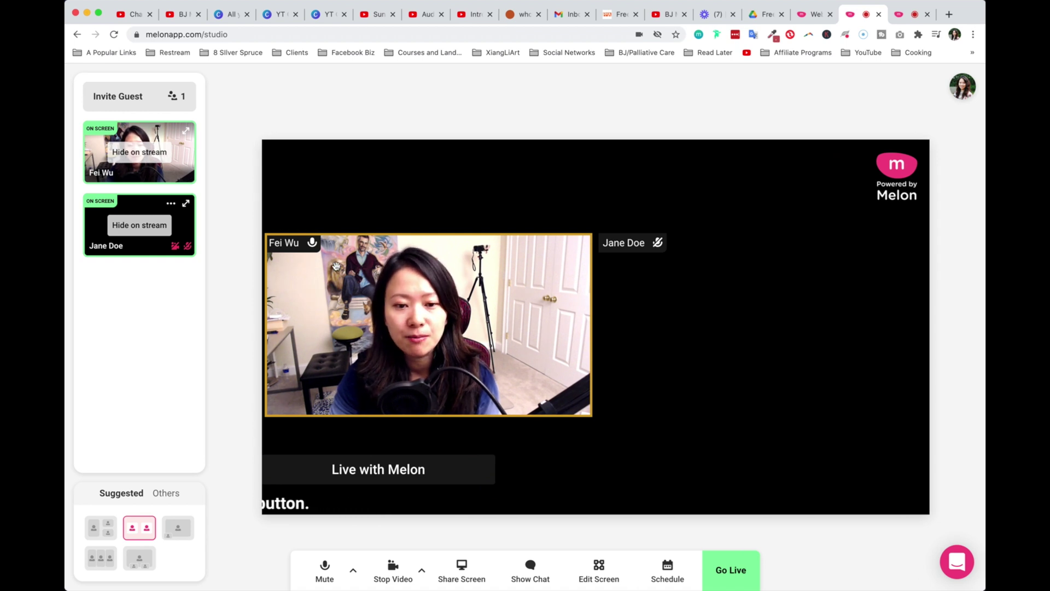
left_click(176, 530)
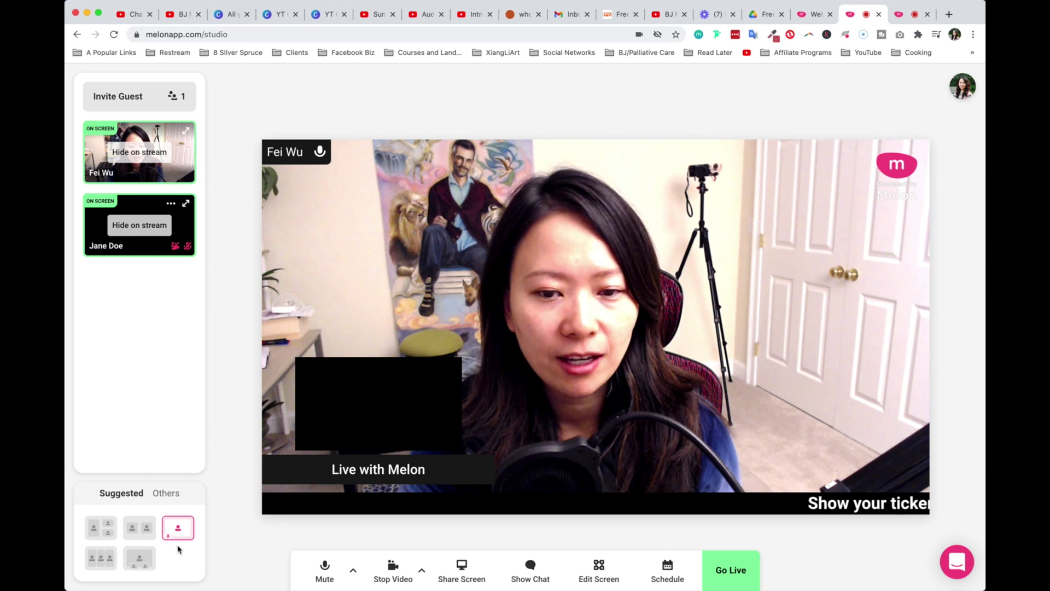
Turn on Jane Doe's camera, choose picture-in-picture over side-by-side, then turn her camera off
left_click(181, 248)
left_click(189, 249)
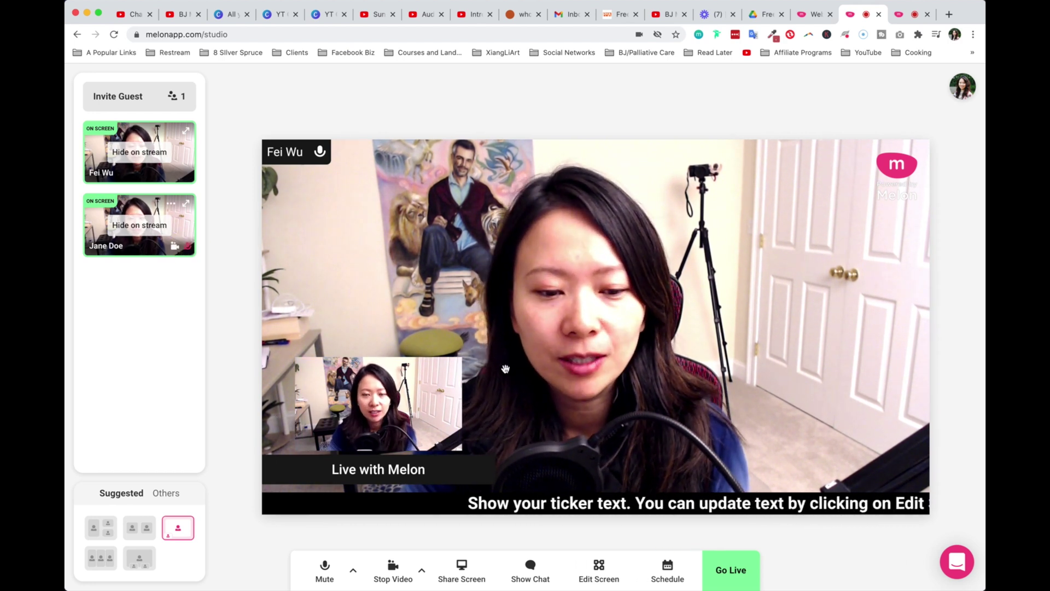
left_click(100, 559)
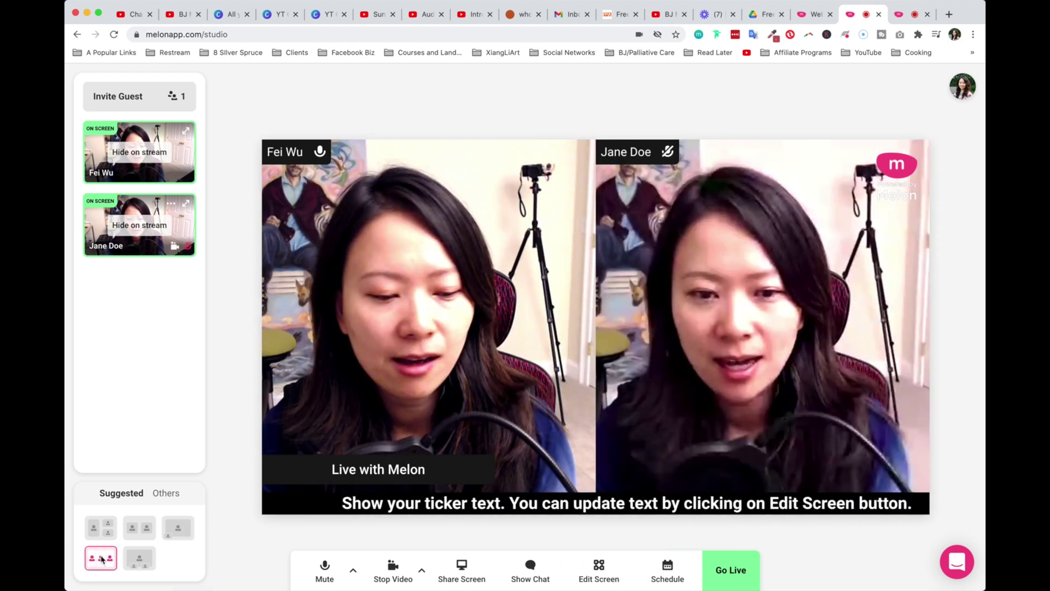
left_click(140, 560)
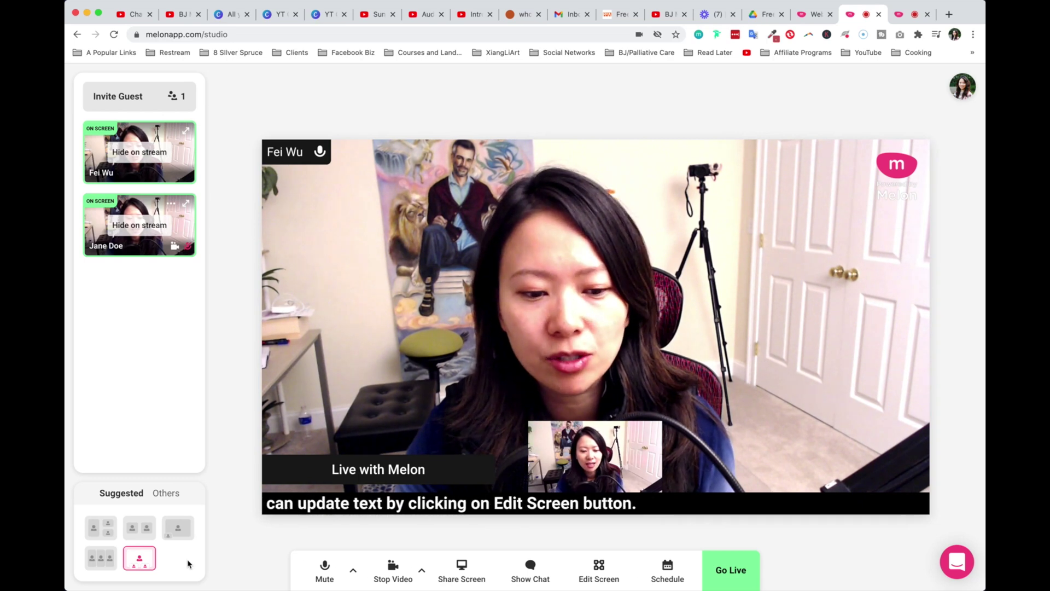
left_click(176, 248)
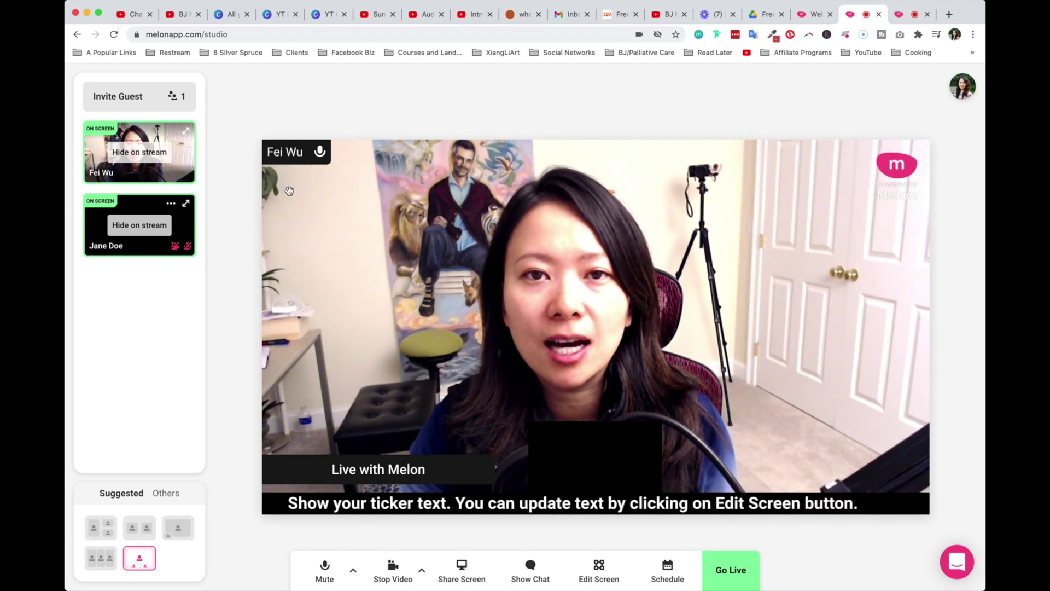
Re-enable Jane Doe's camera, kick her from the studio, and review microphone inputs without changing them
left_click(176, 248)
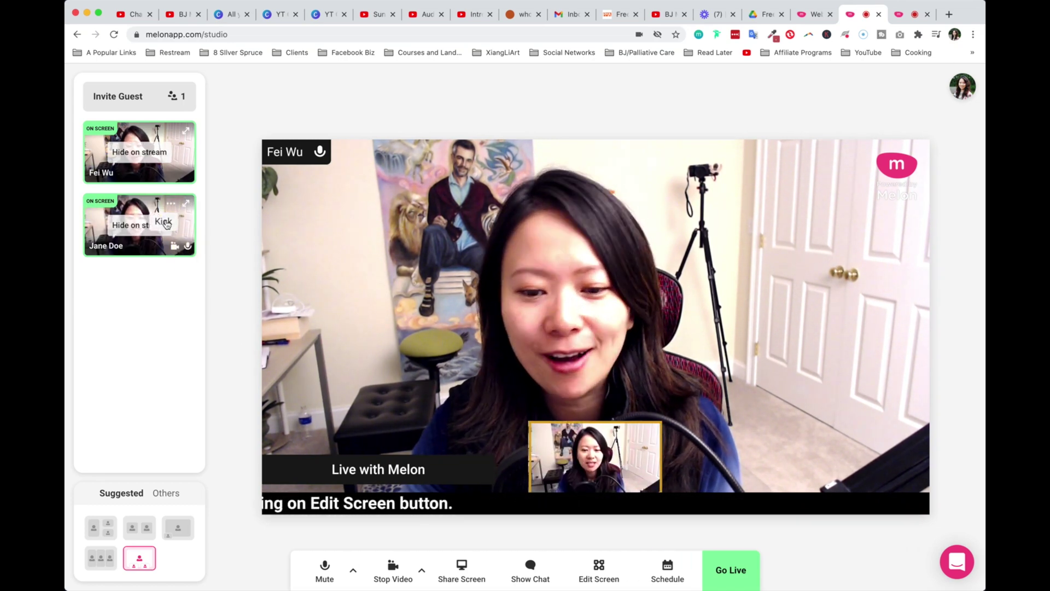
left_click(164, 223)
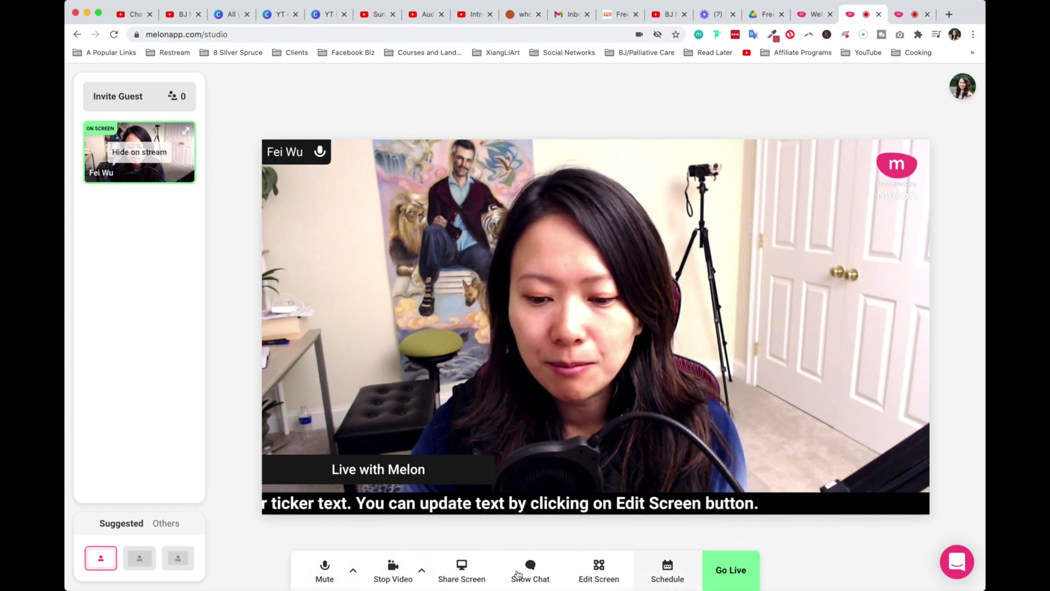
left_click(354, 571)
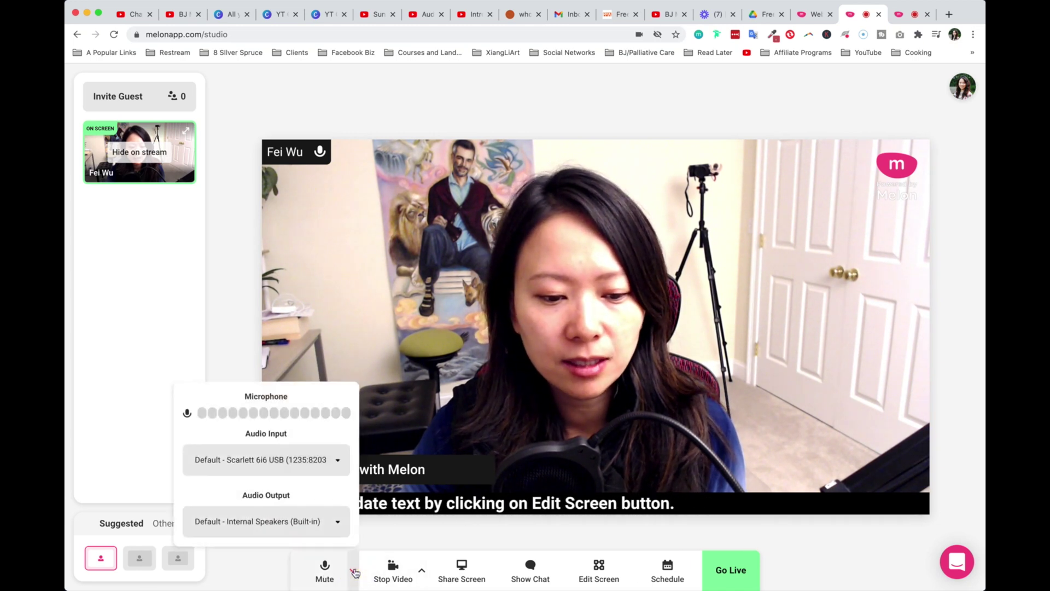
left_click(319, 459)
left_click(324, 495)
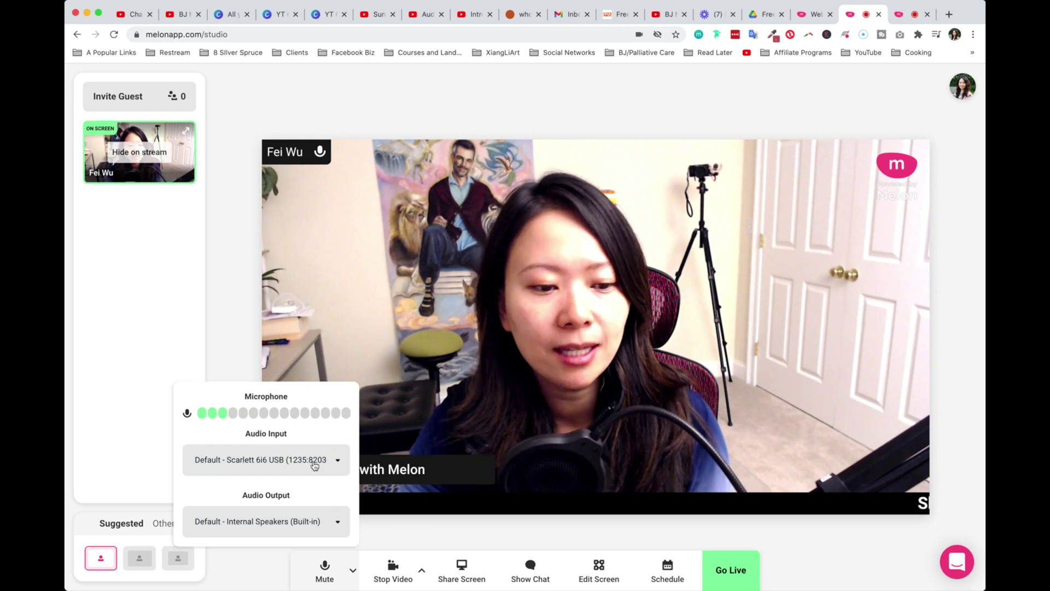
left_click(407, 535)
Toggle the host's mute and camera off and back on, then open camera settings
left_click(313, 571)
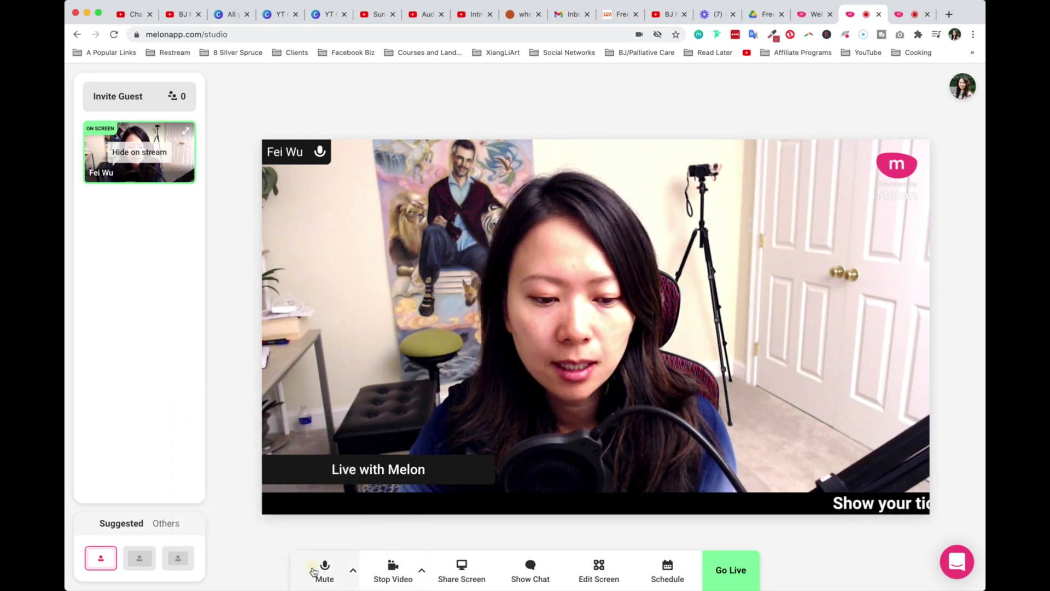
left_click(323, 574)
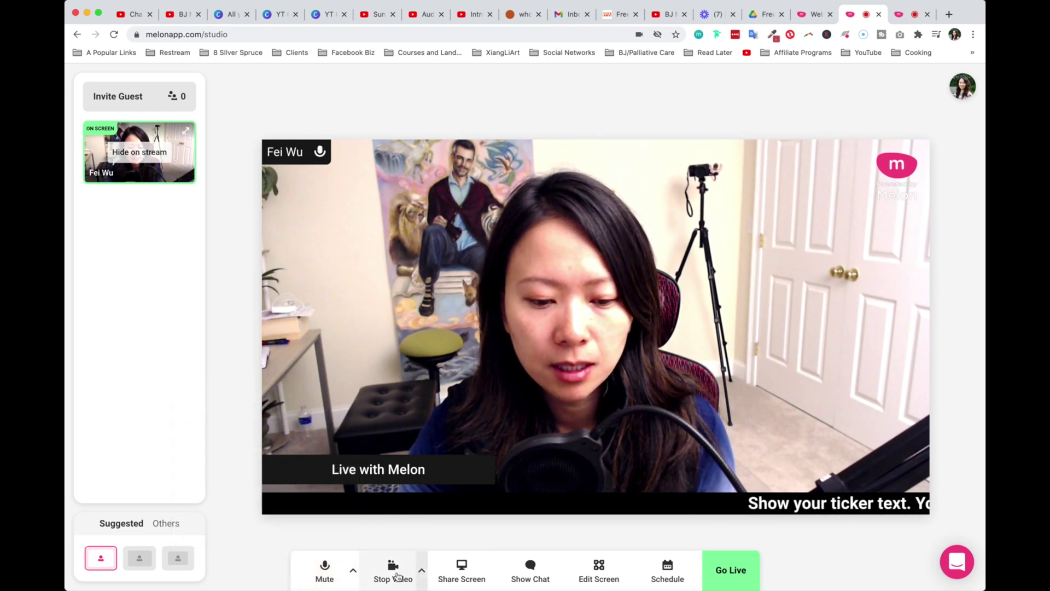
left_click(395, 575)
left_click(392, 574)
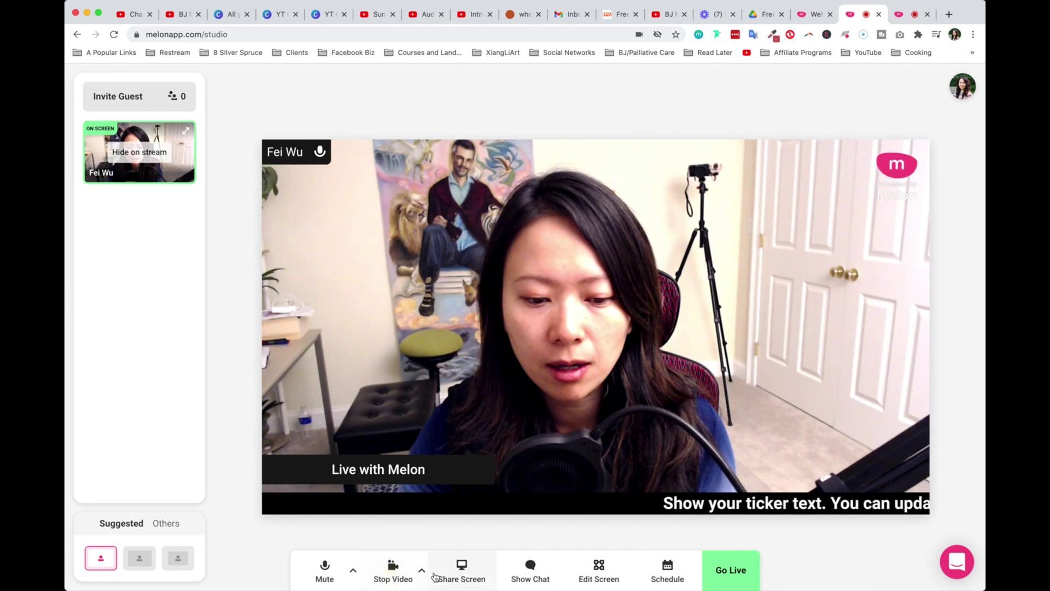
left_click(423, 572)
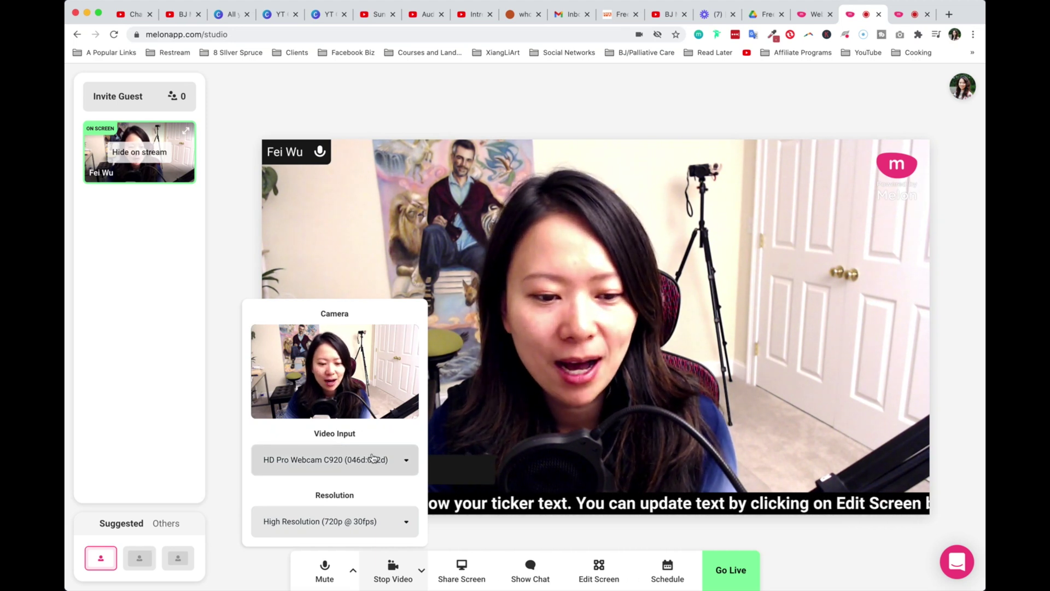
Switch the camera resolution to Full HD 1080p, then back to High Resolution 720p
left_click(395, 465)
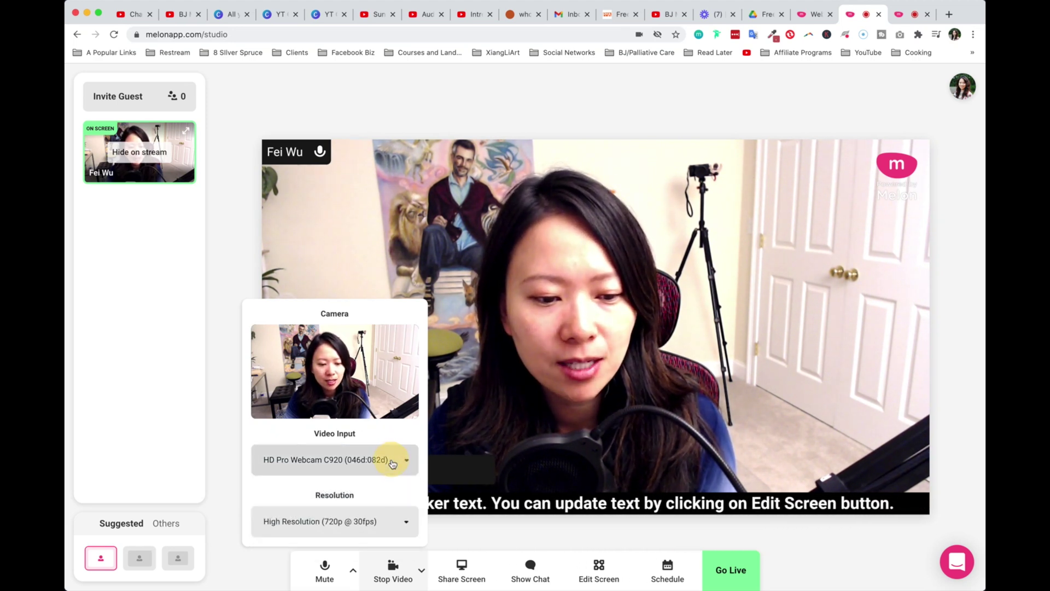
left_click(385, 523)
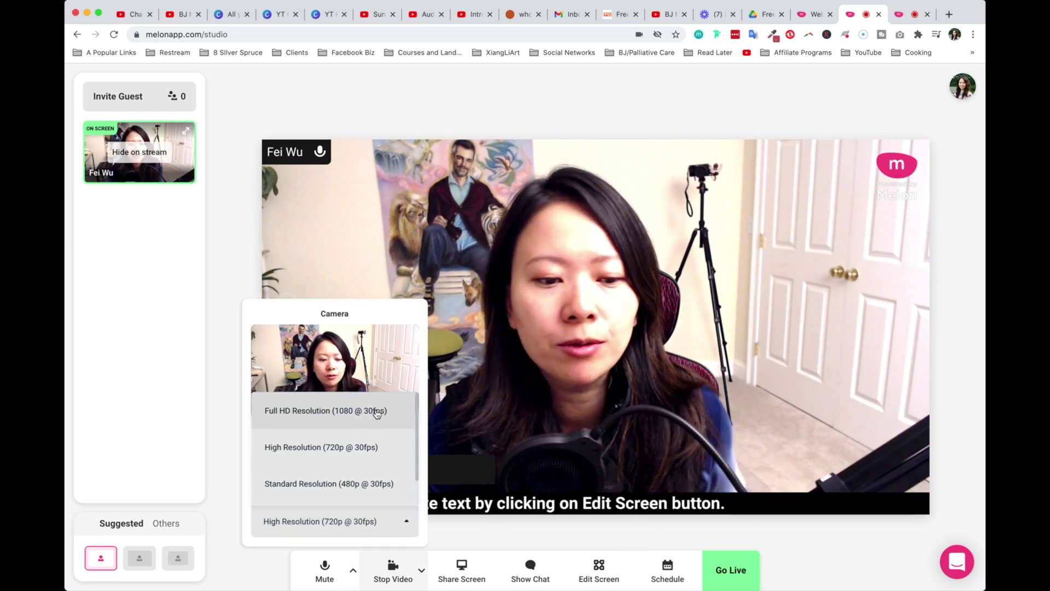
left_click(380, 419)
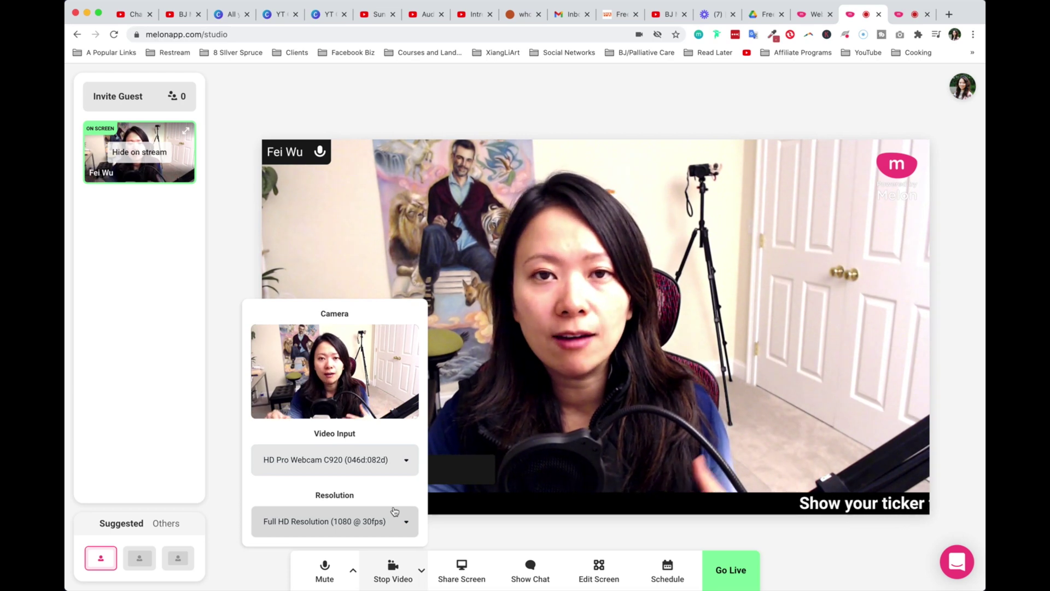
left_click(384, 524)
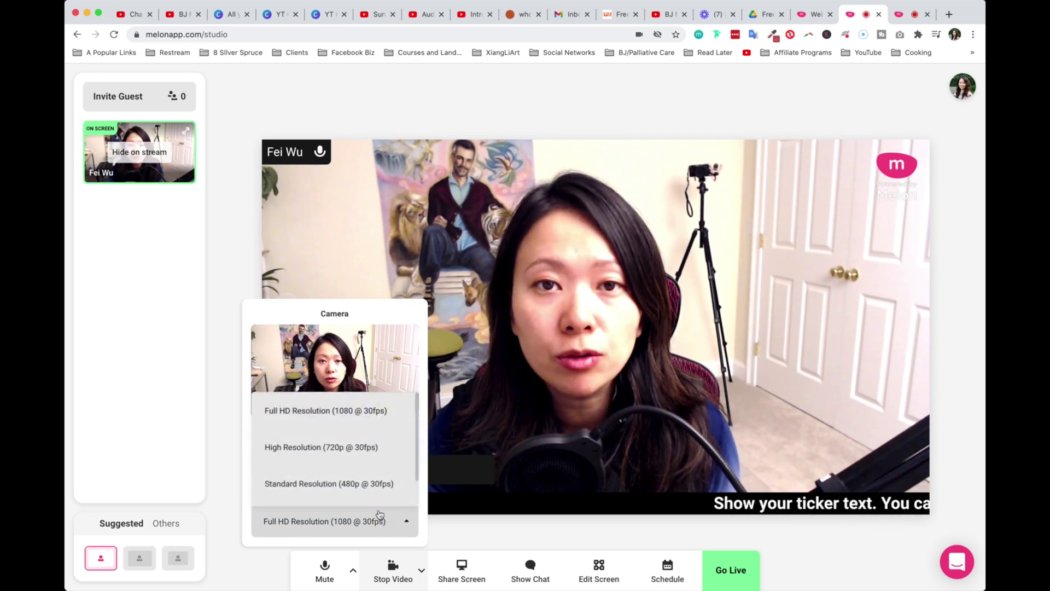
left_click(384, 448)
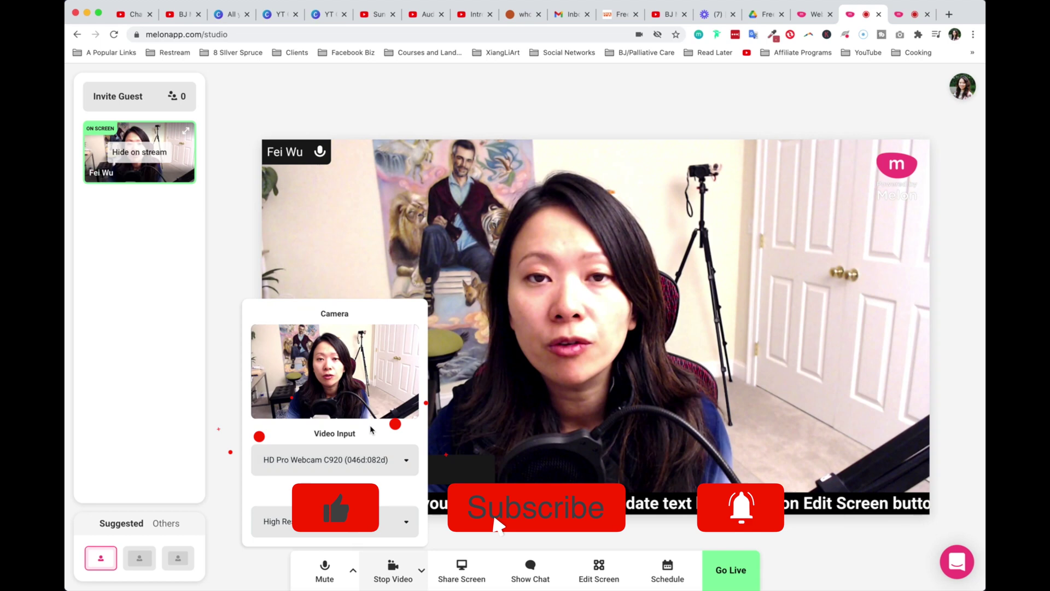
Share the Final Cut Pro application window and show its screen tile on the stream
left_click(472, 574)
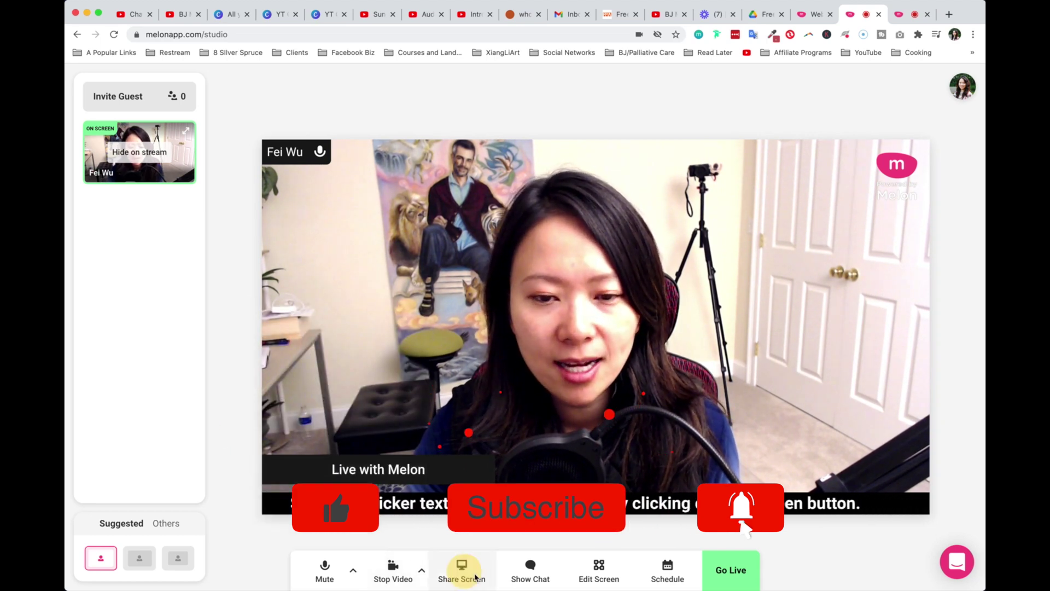
left_click(535, 94)
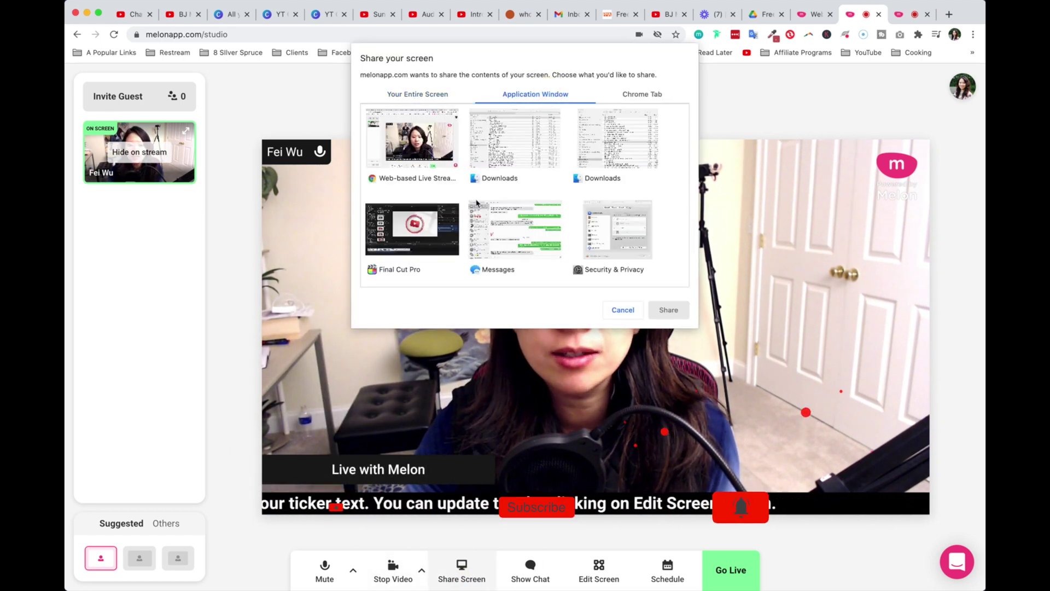
left_click(412, 230)
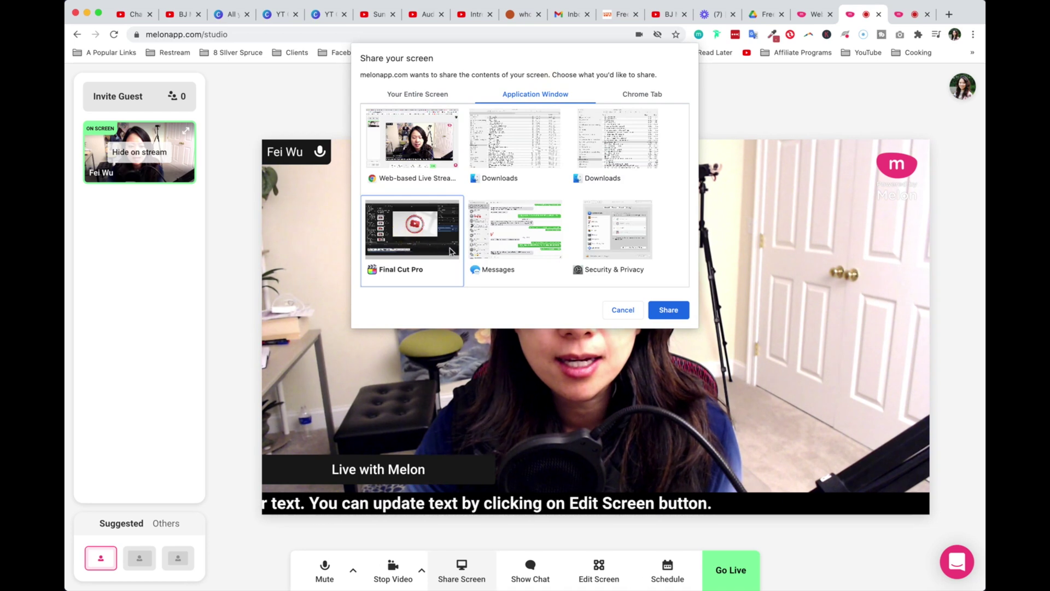
left_click(678, 315)
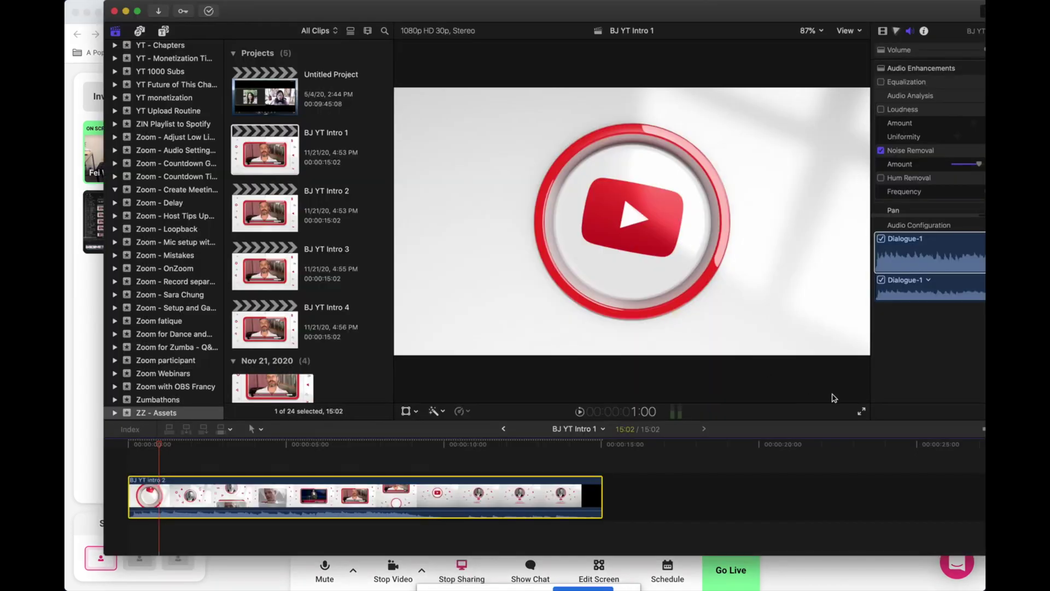
left_click_drag(394, 13, 899, 320)
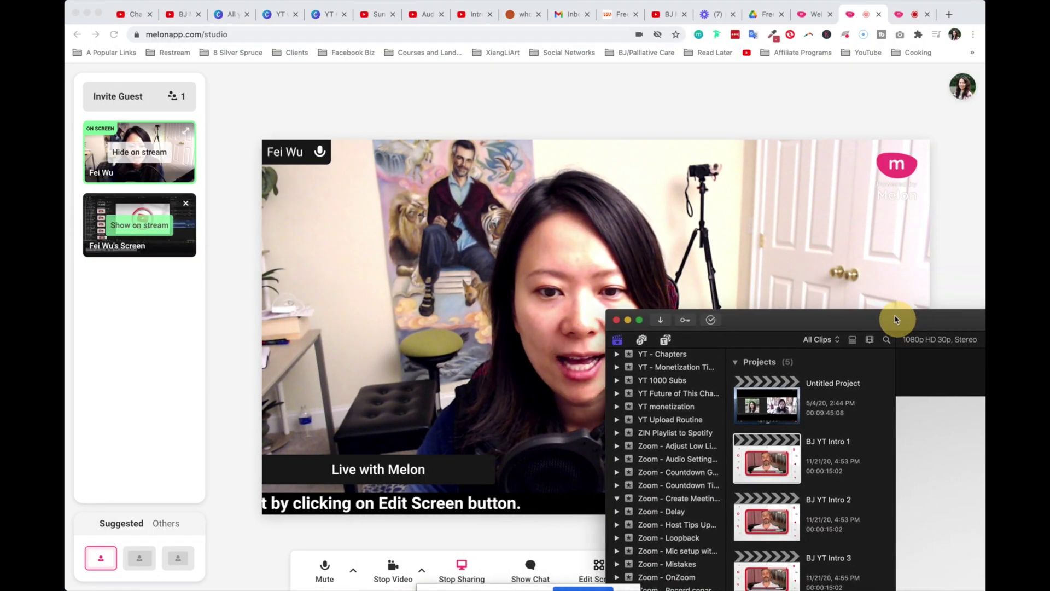
left_click(150, 332)
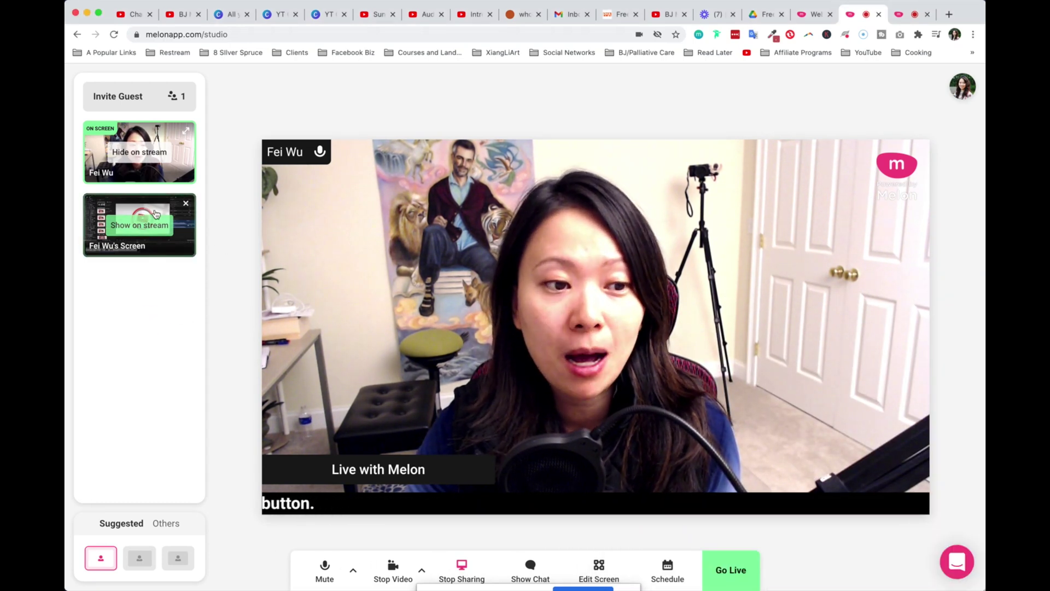
left_click(150, 227)
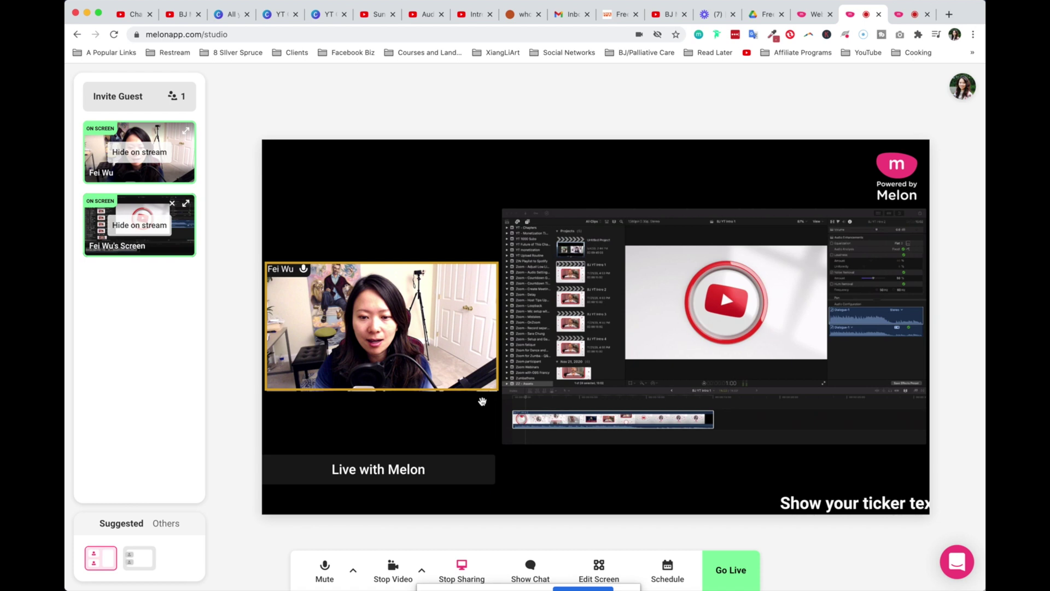
Open the chat panel, check Private Chat, and return to Stream Chat
left_click(530, 568)
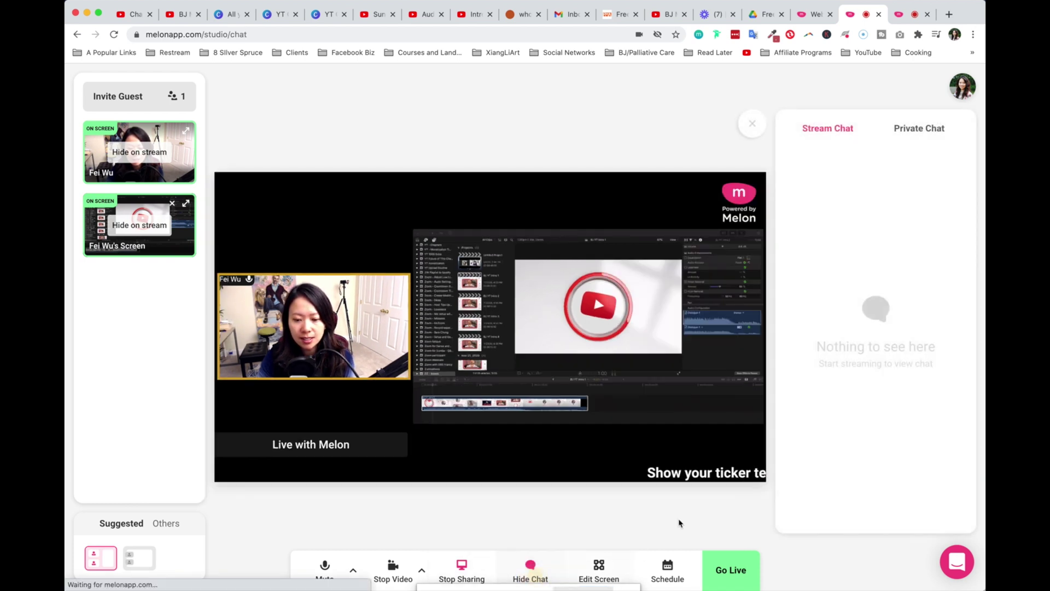
left_click(923, 130)
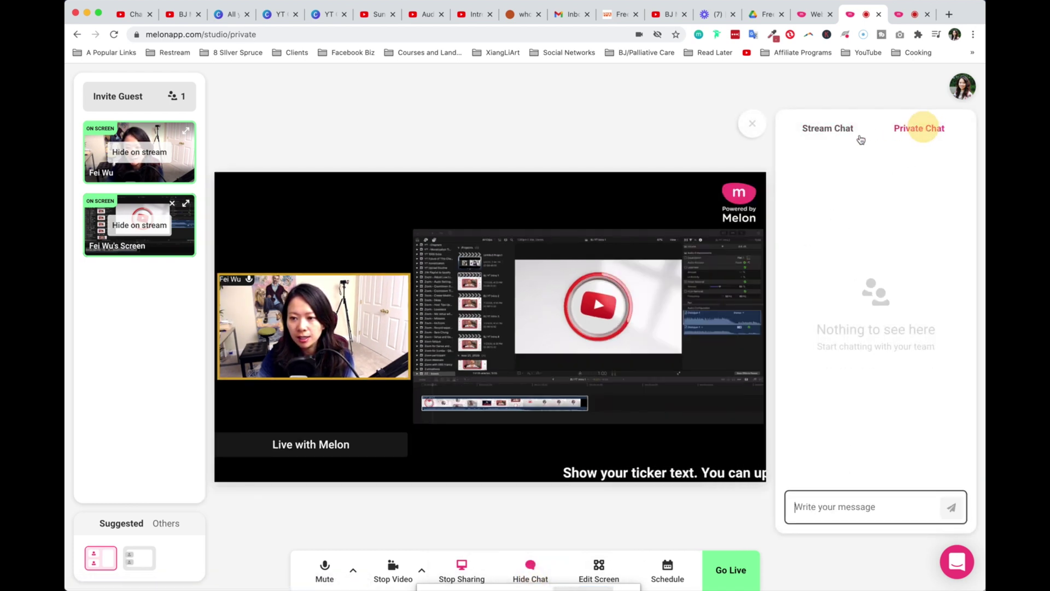
left_click(845, 138)
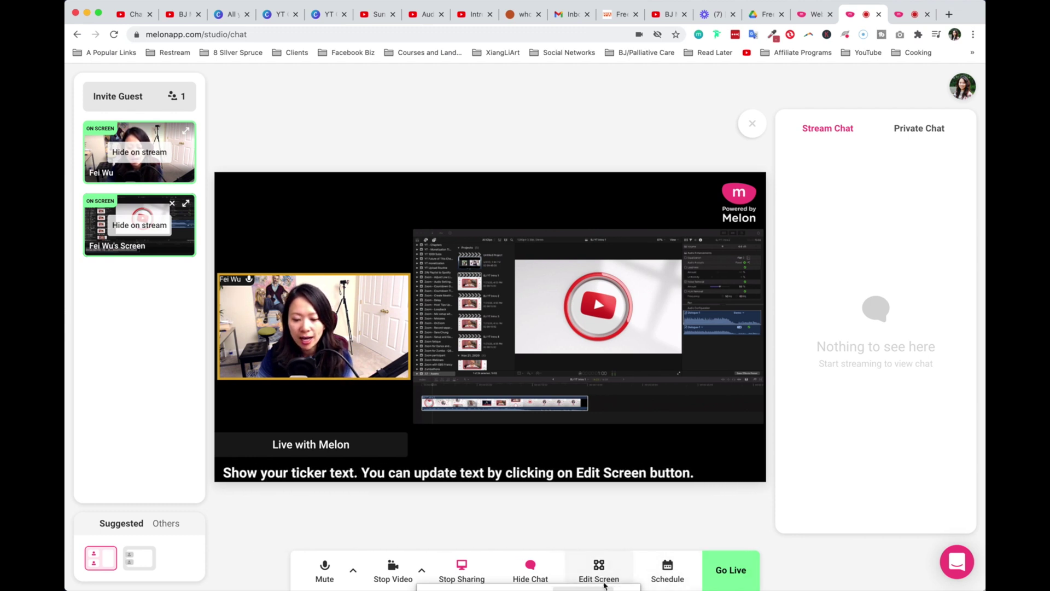
left_click(612, 580)
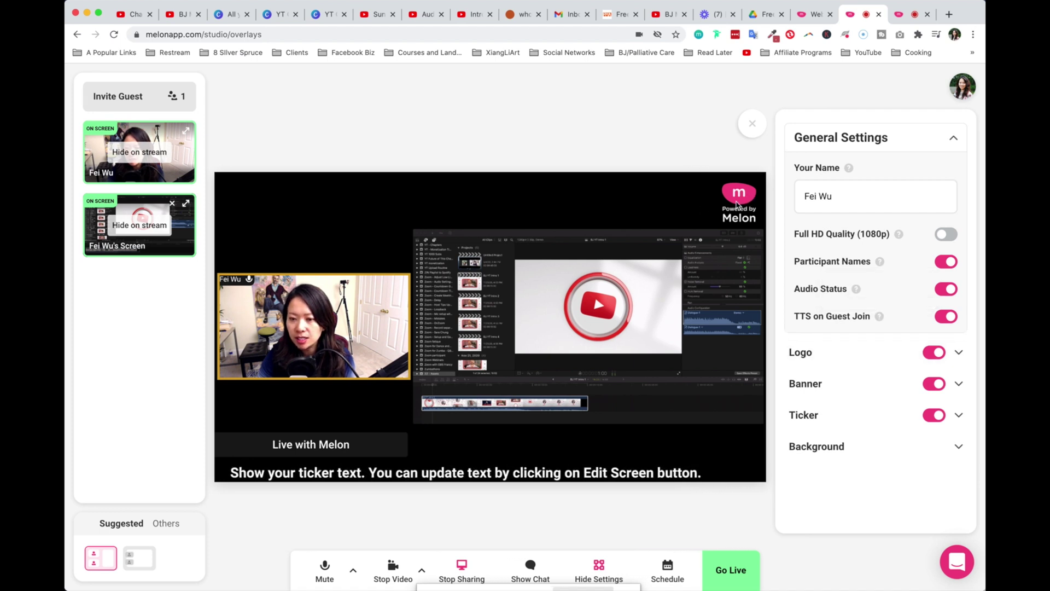
left_click(934, 383)
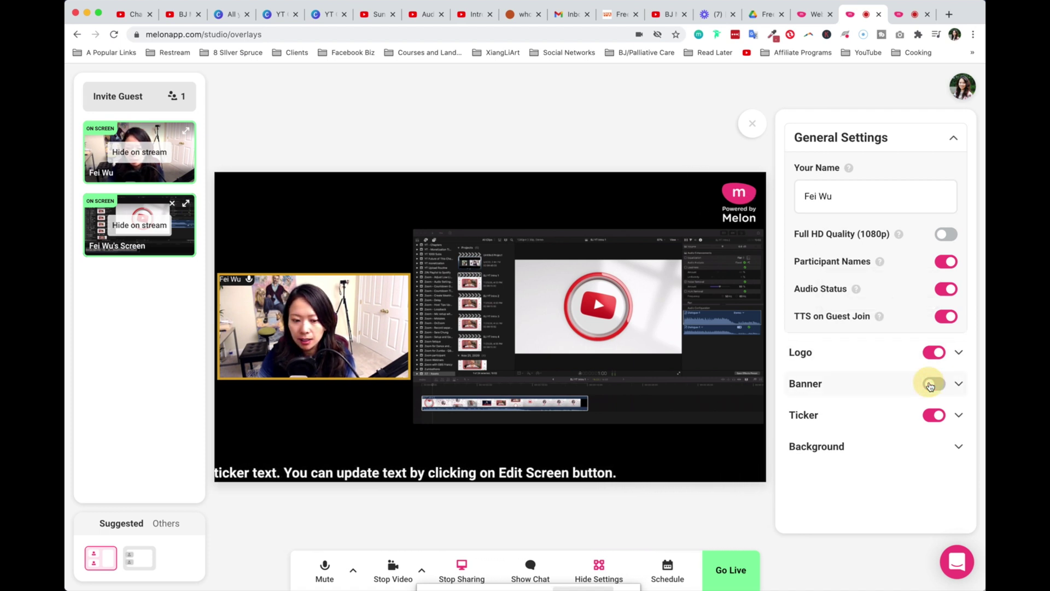
left_click(934, 383)
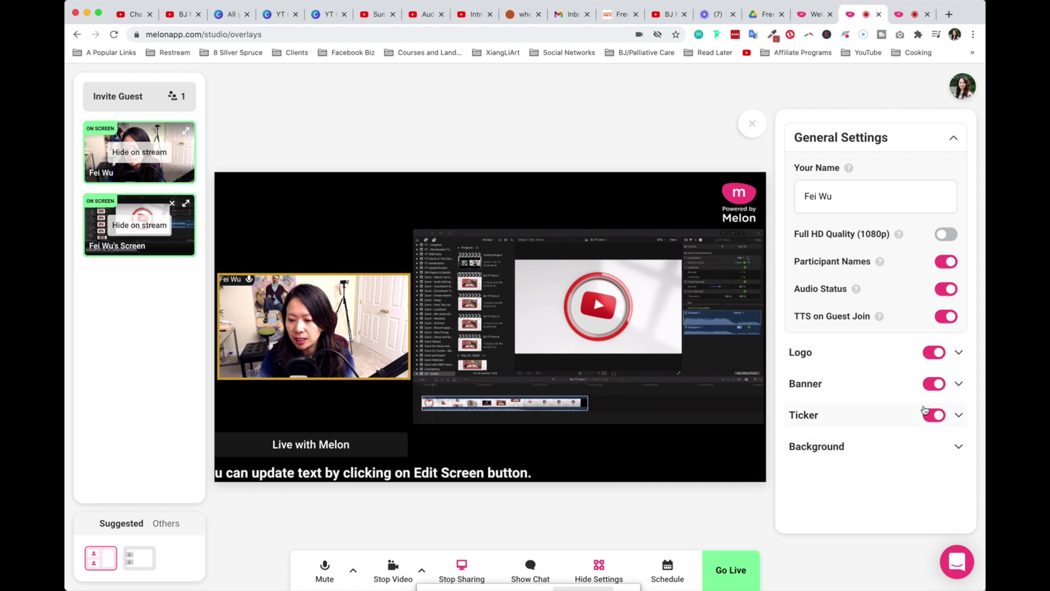
left_click(929, 418)
left_click(928, 418)
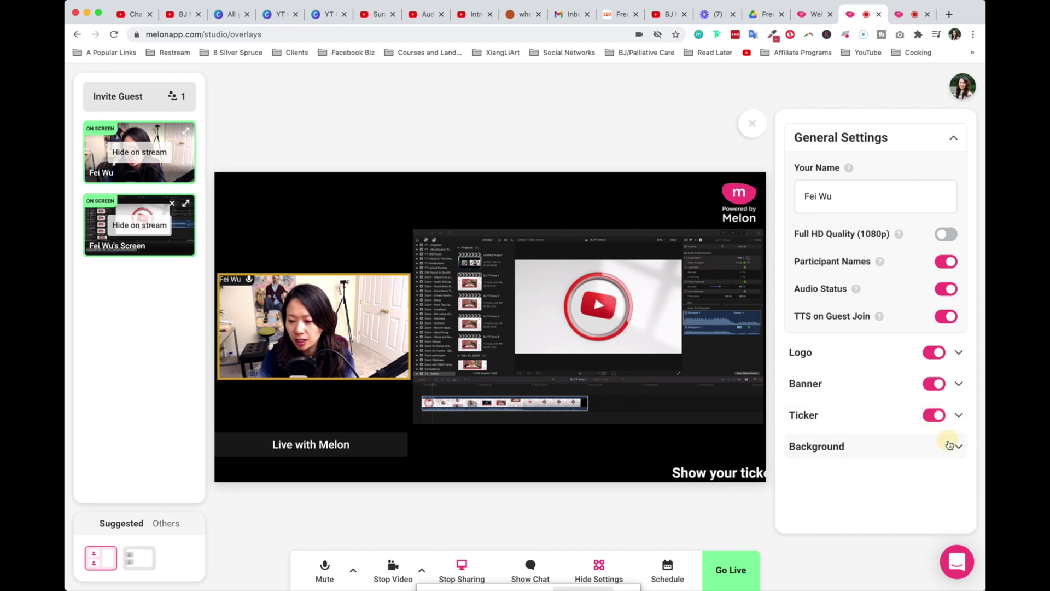
Preview blue circles, geometric, teal, red-orange and dark red backgrounds, then deselect for plain black
left_click(949, 444)
scroll(919, 410, "down", 2)
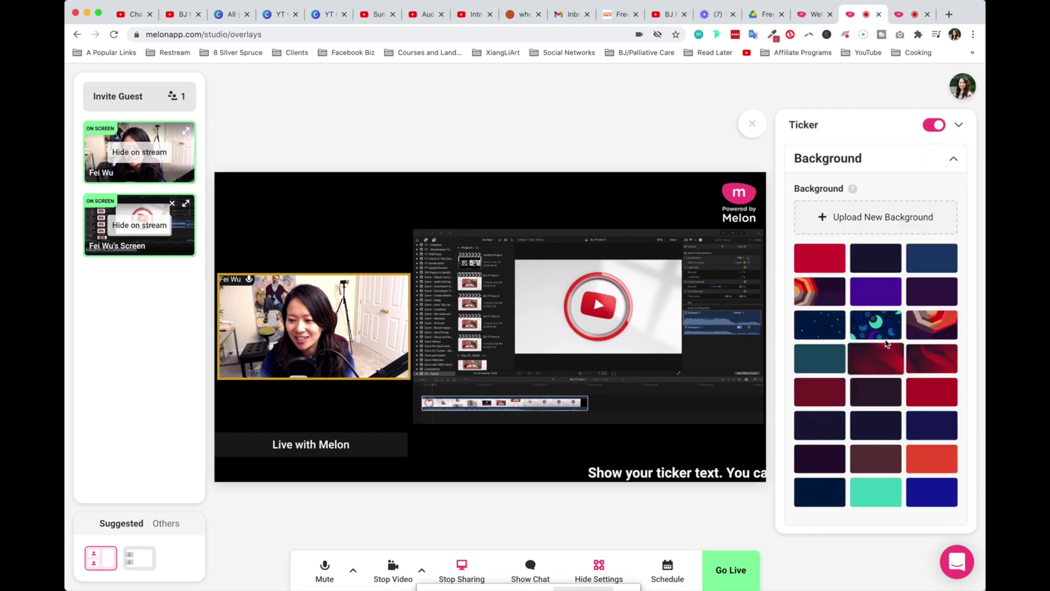
left_click(876, 327)
left_click(910, 327)
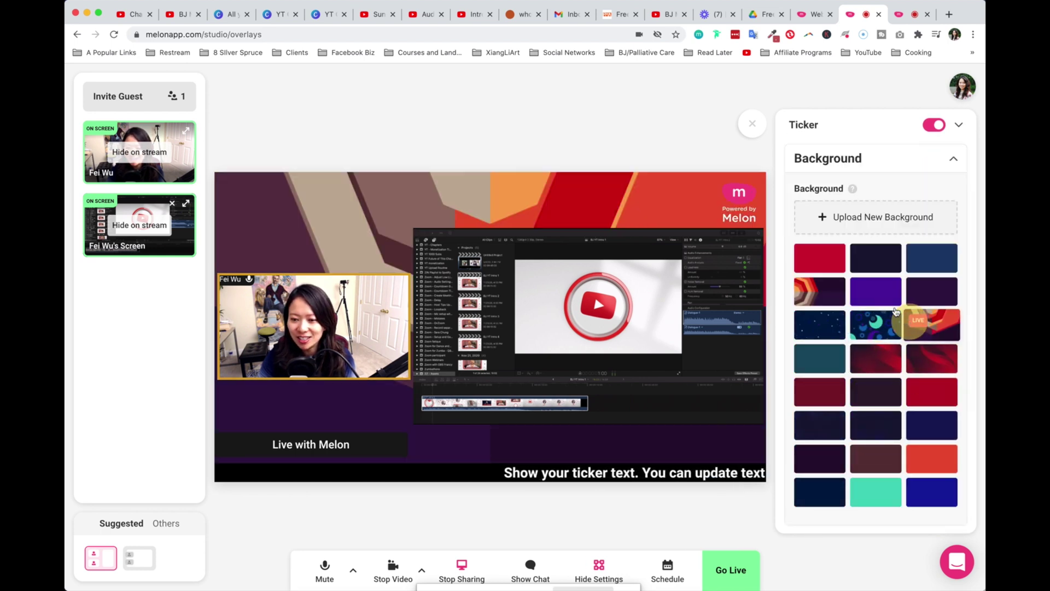
scroll(874, 384, "down", 1)
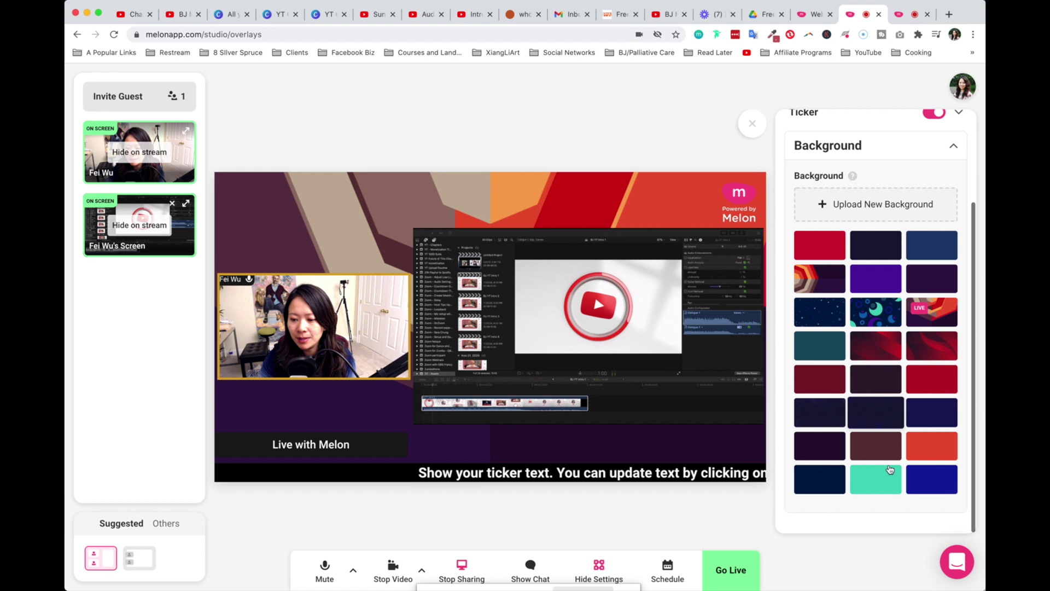
left_click(874, 480)
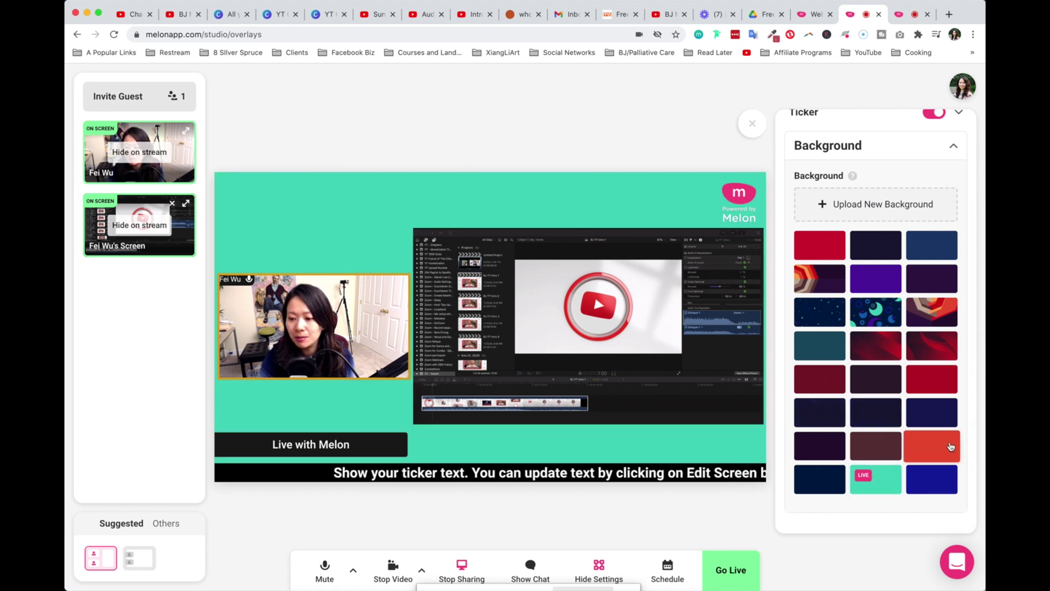
left_click(951, 446)
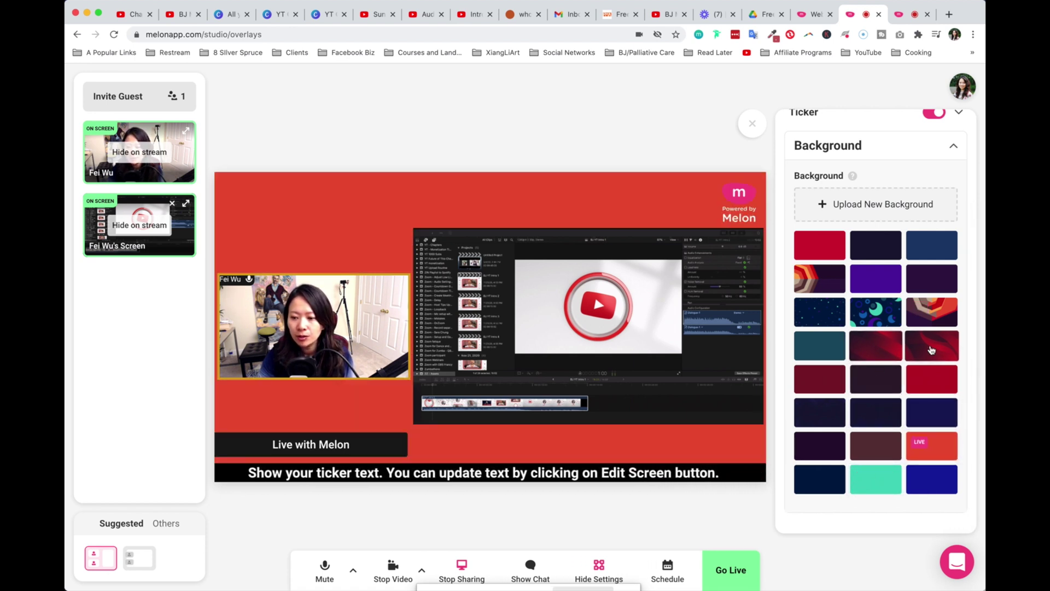
left_click(930, 350)
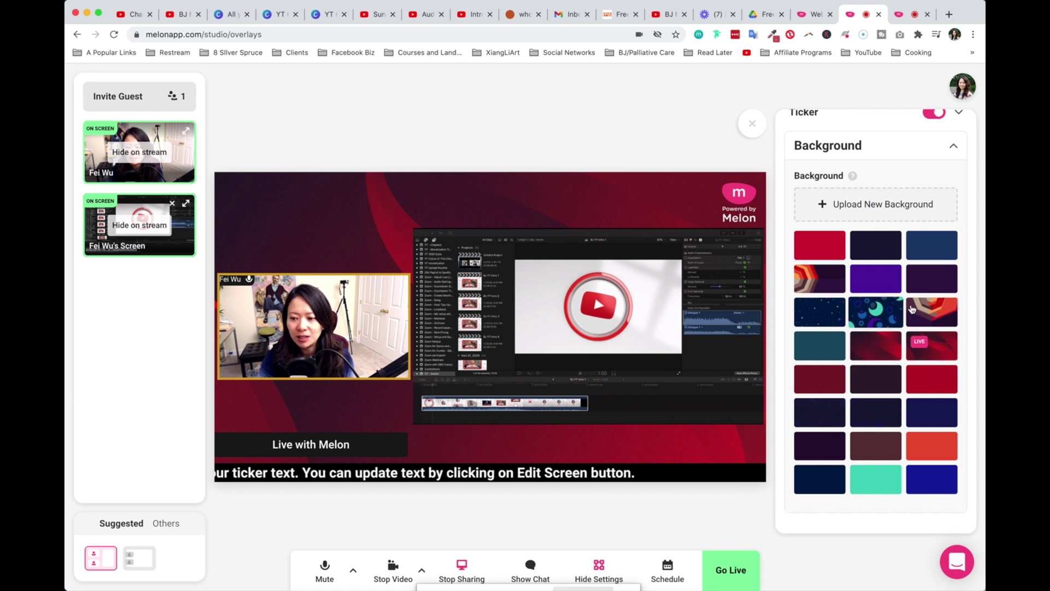
left_click(935, 348)
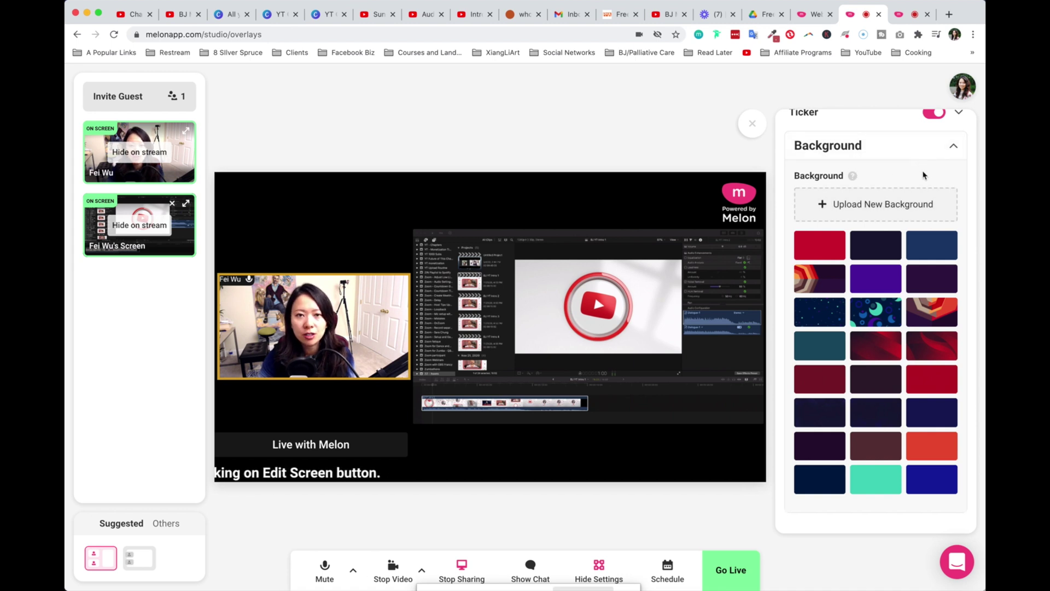
scroll(918, 410, "up", 3)
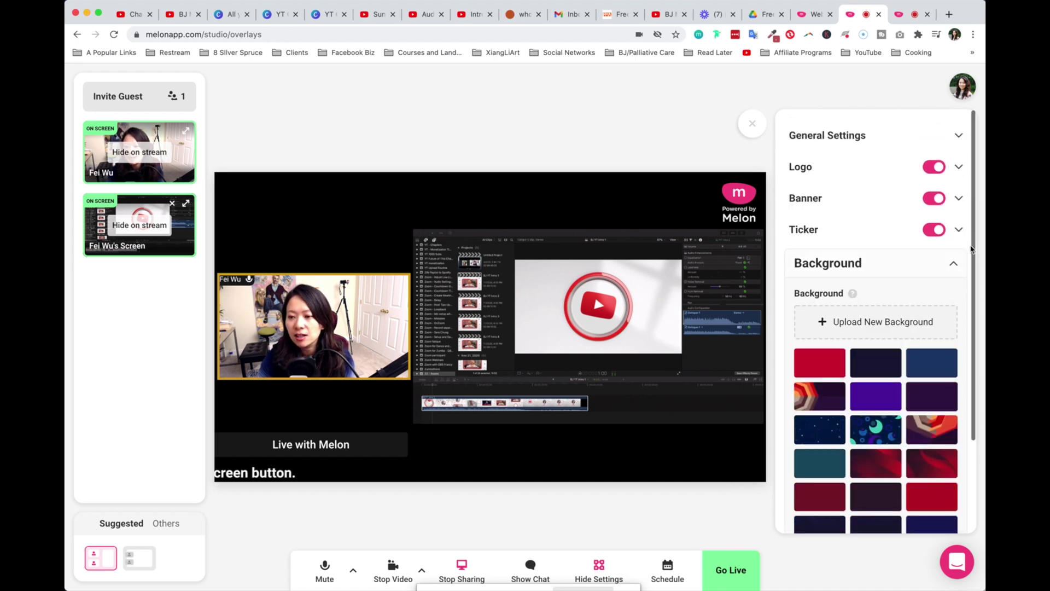
left_click_drag(972, 250, 969, 235)
Upload the Fei's World logo image, then toggle the logo and banner off and back on
left_click(958, 169)
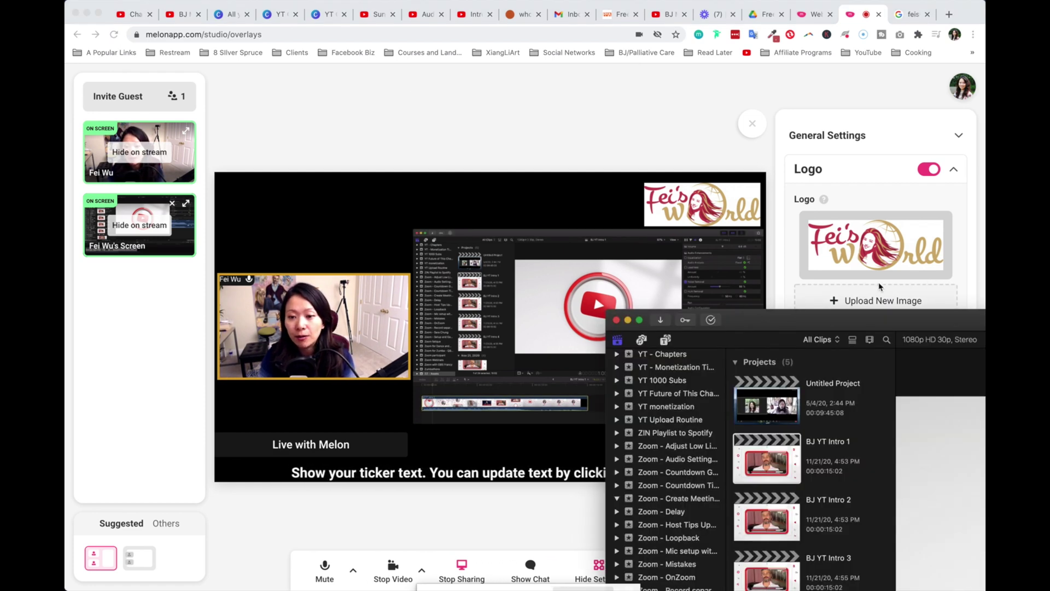
left_click(890, 303)
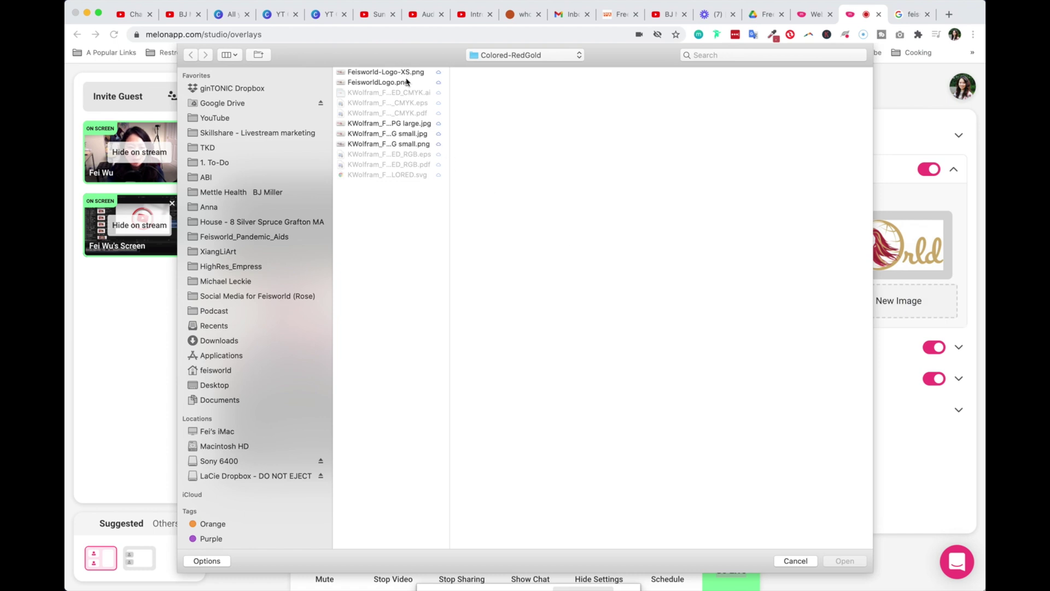
double_click(407, 83)
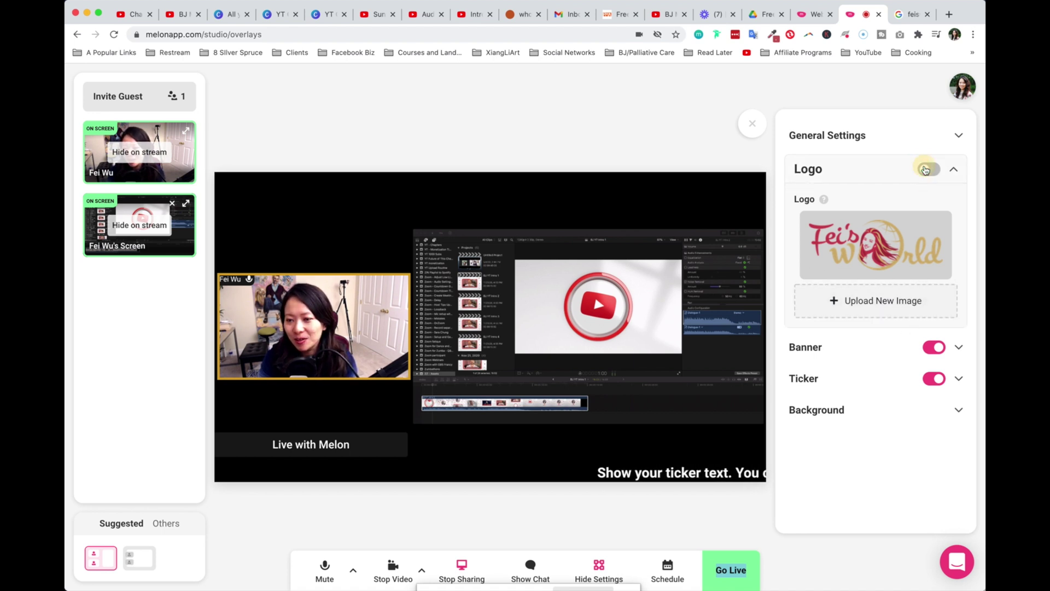
left_click(929, 170)
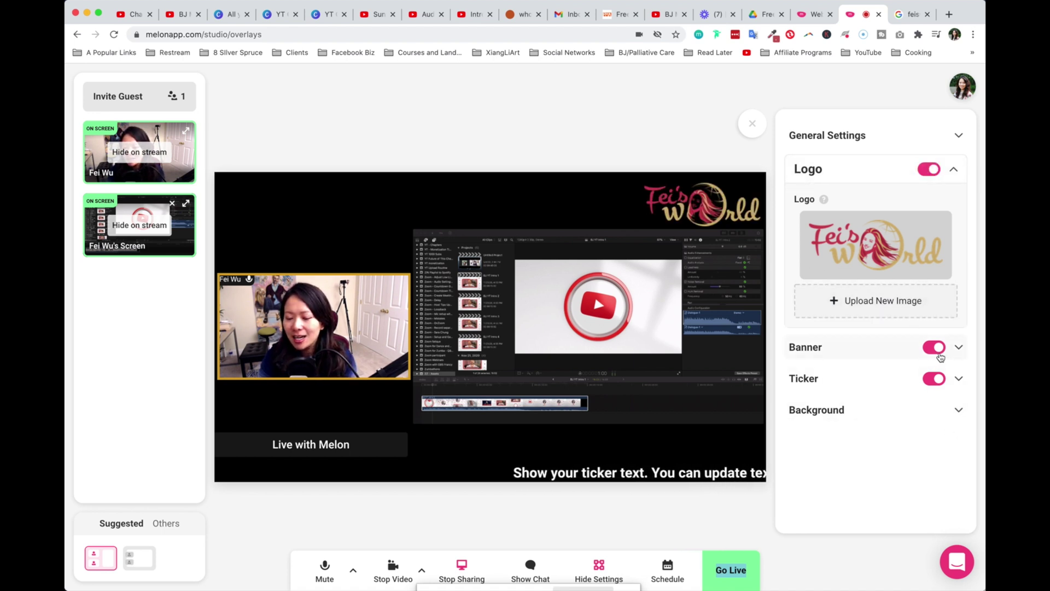
left_click(933, 352)
Change the banner text to 'Hey it's Fei, I'm using Melon!' with Rubik font and red background
left_click(957, 347)
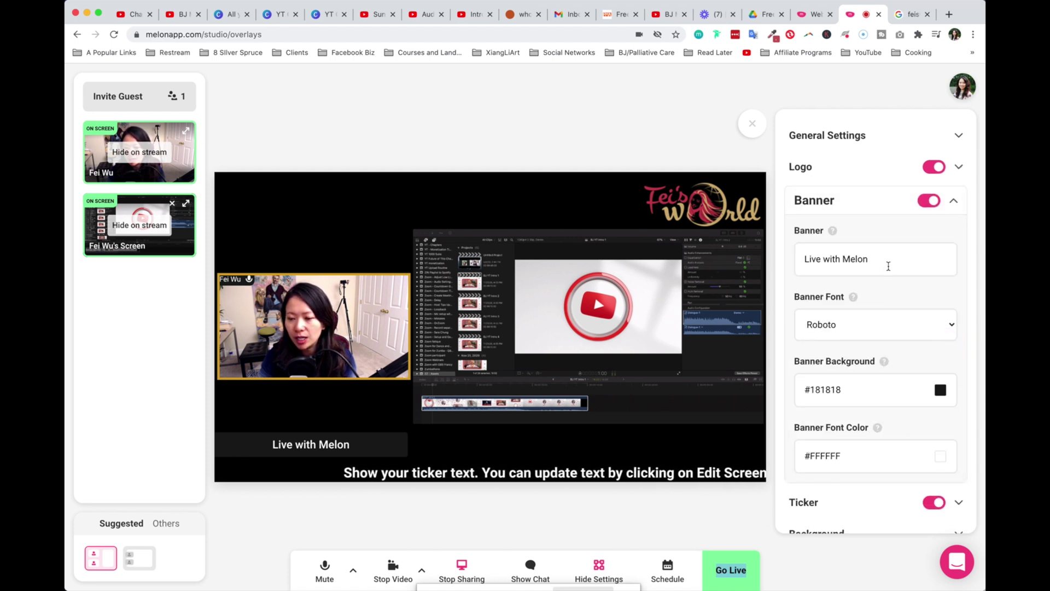
triple_click(888, 265)
type("Hey it's Fei, I'm using ")
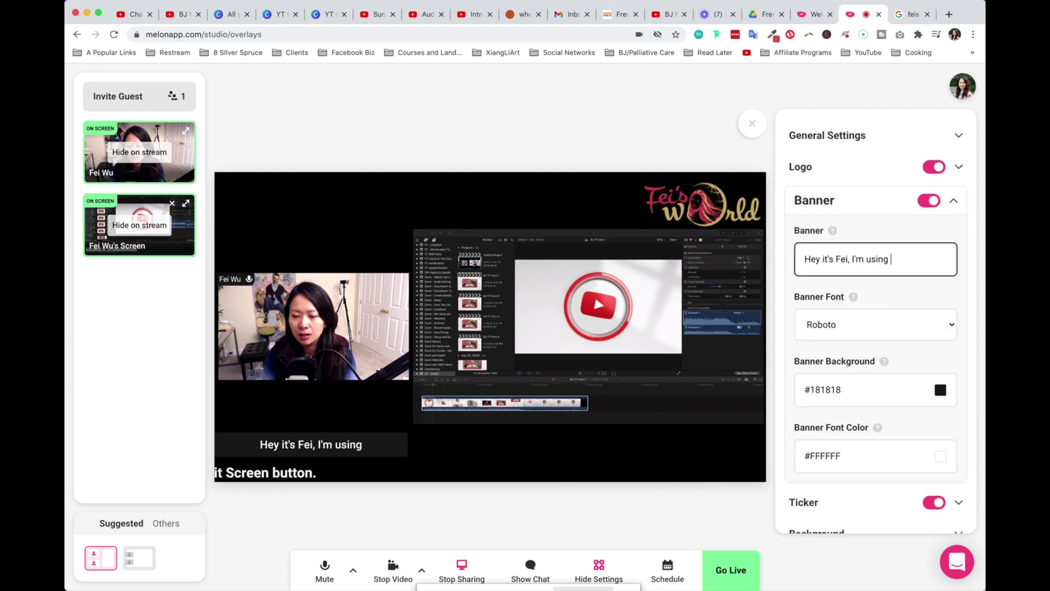
type("Melon!")
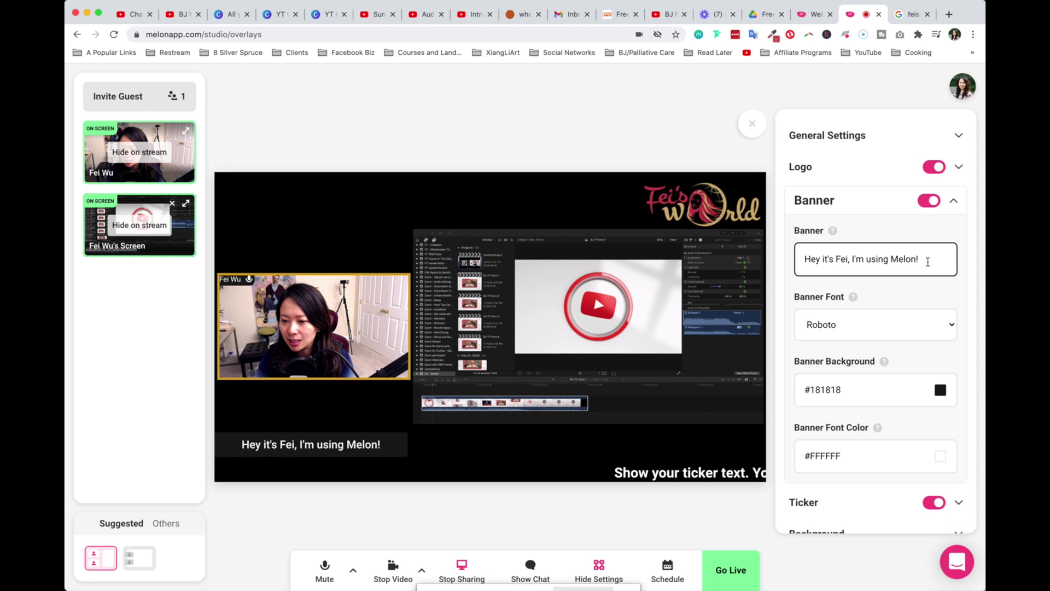
left_click(864, 327)
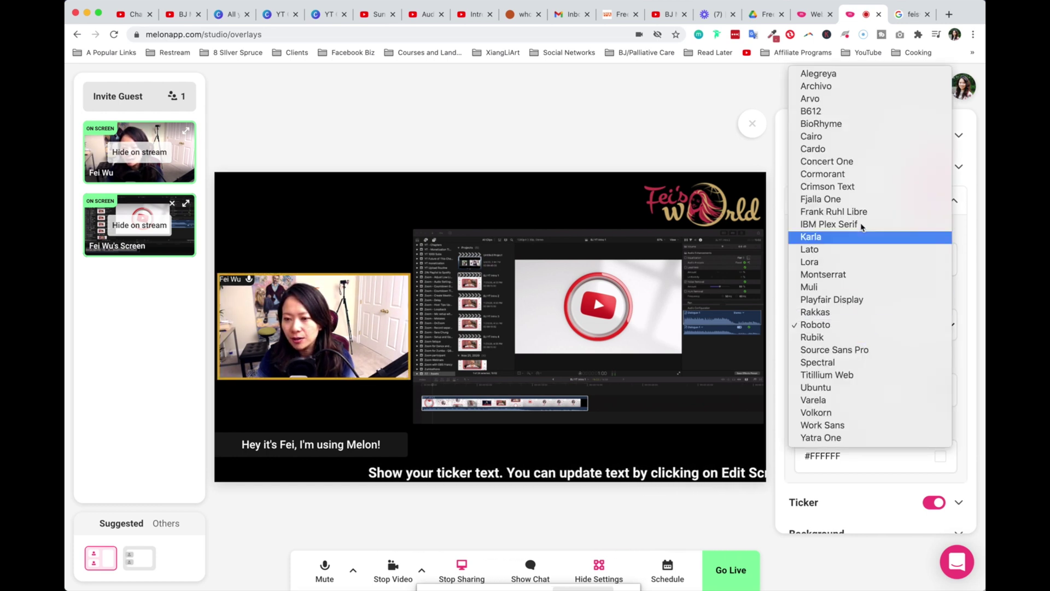
left_click(842, 337)
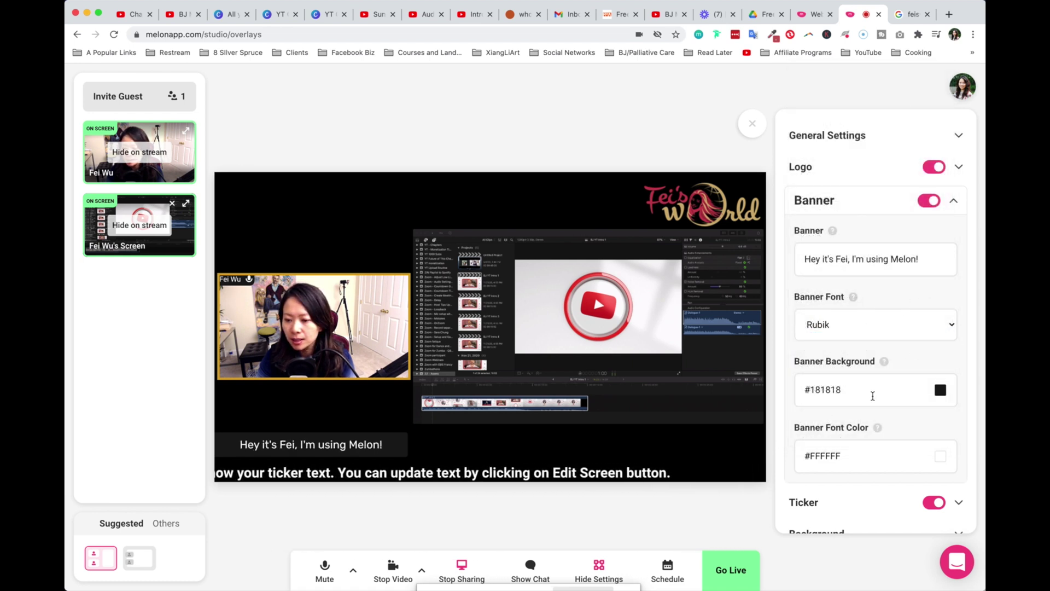
left_click(941, 391)
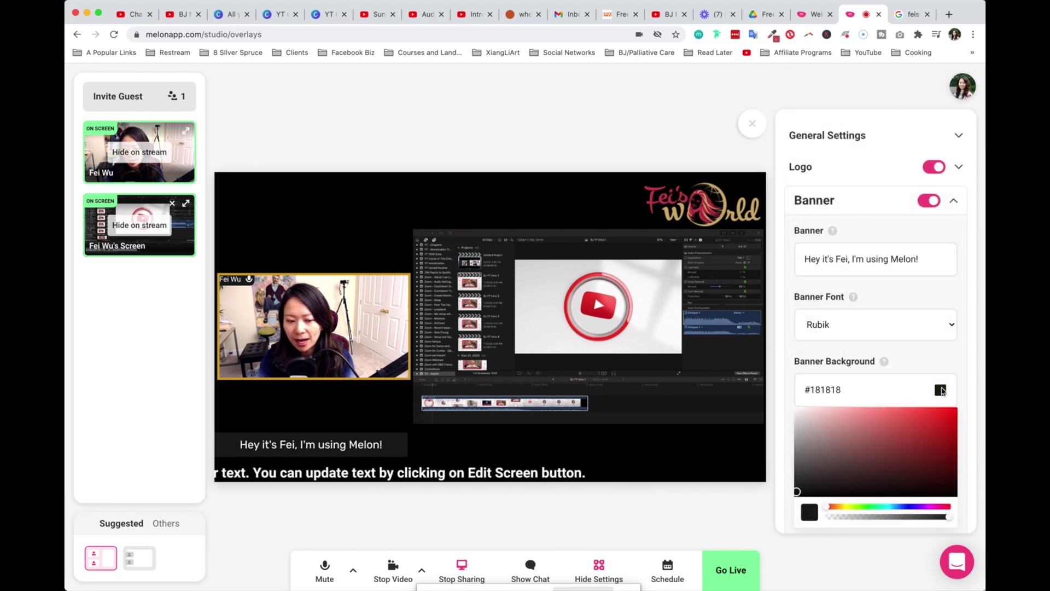
left_click_drag(798, 492, 902, 423)
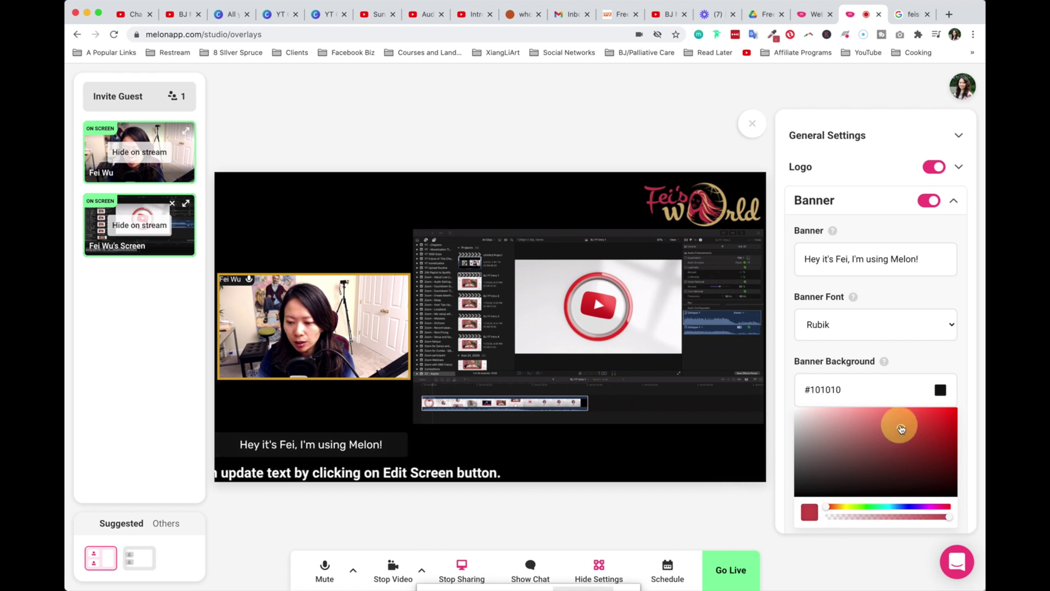
left_click(955, 361)
scroll(882, 468, "down", 1)
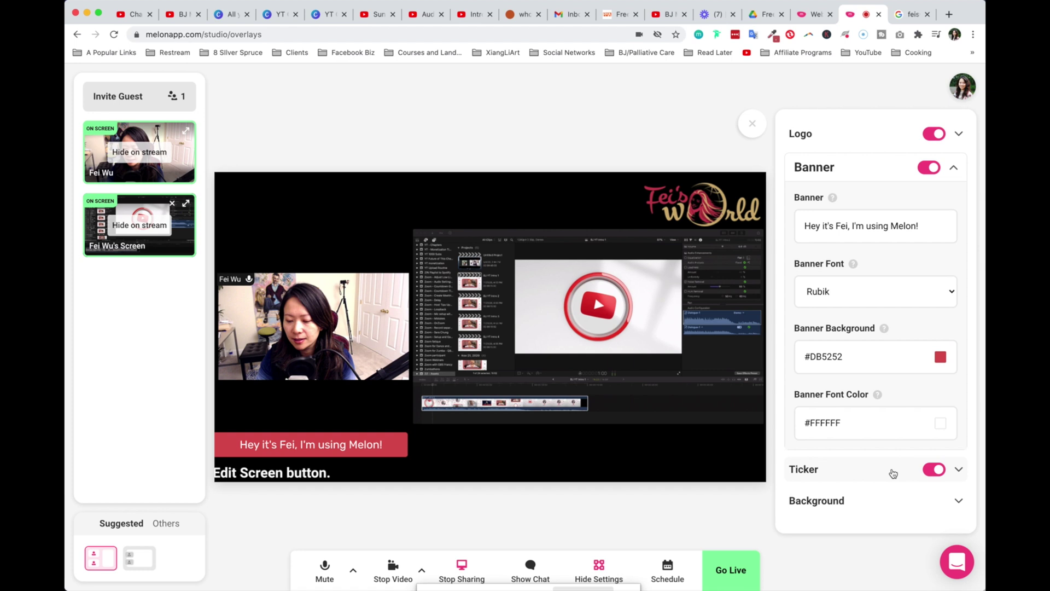
Preview the blue circles and red geometric backgrounds, choose orange stripes, and hide the settings
left_click(959, 469)
scroll(922, 447, "down", 1)
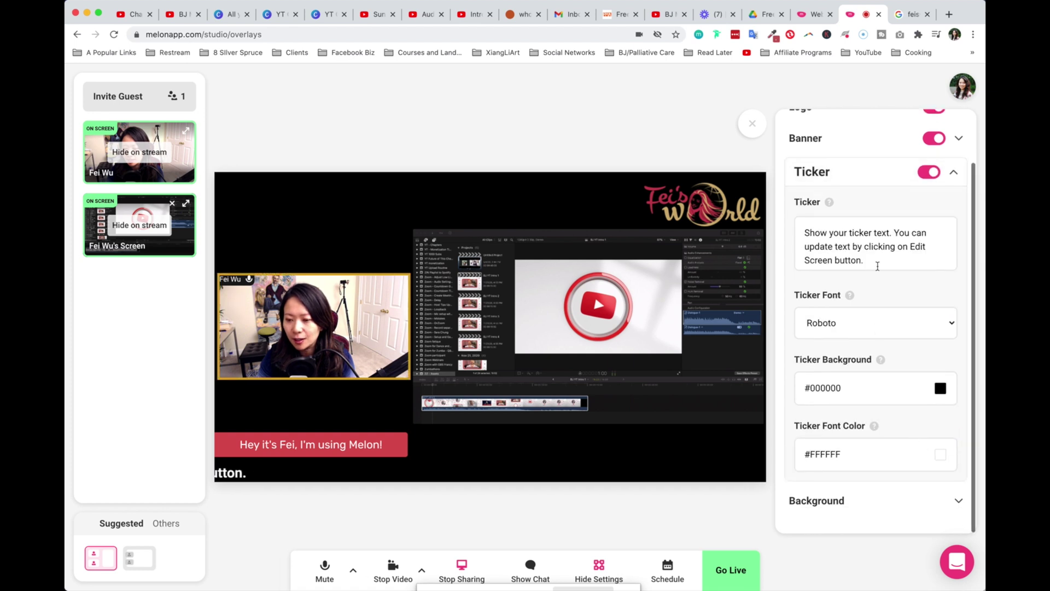
left_click(919, 500)
scroll(920, 476, "down", 1)
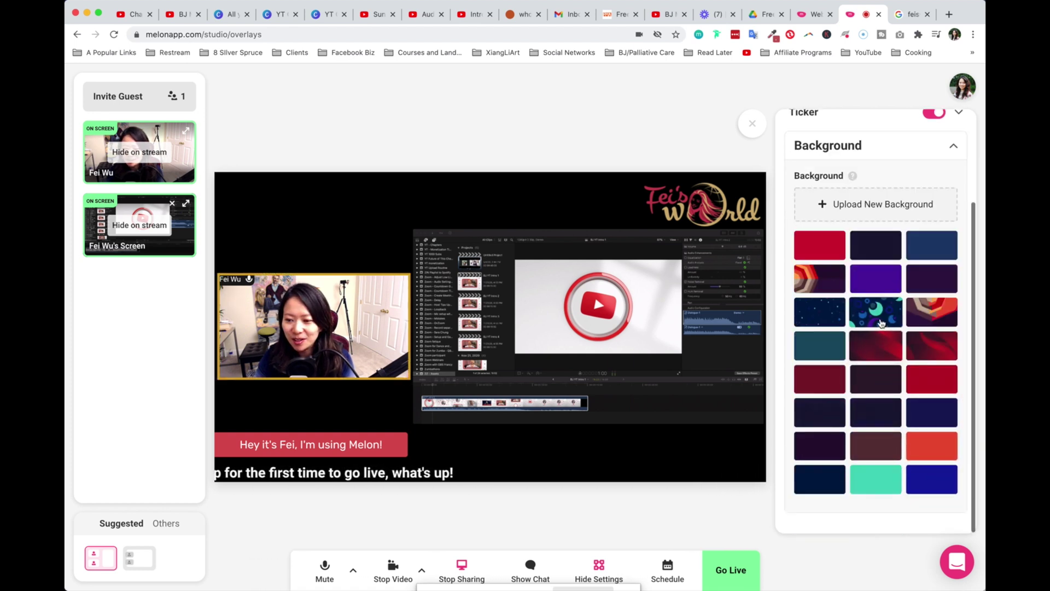
left_click(881, 322)
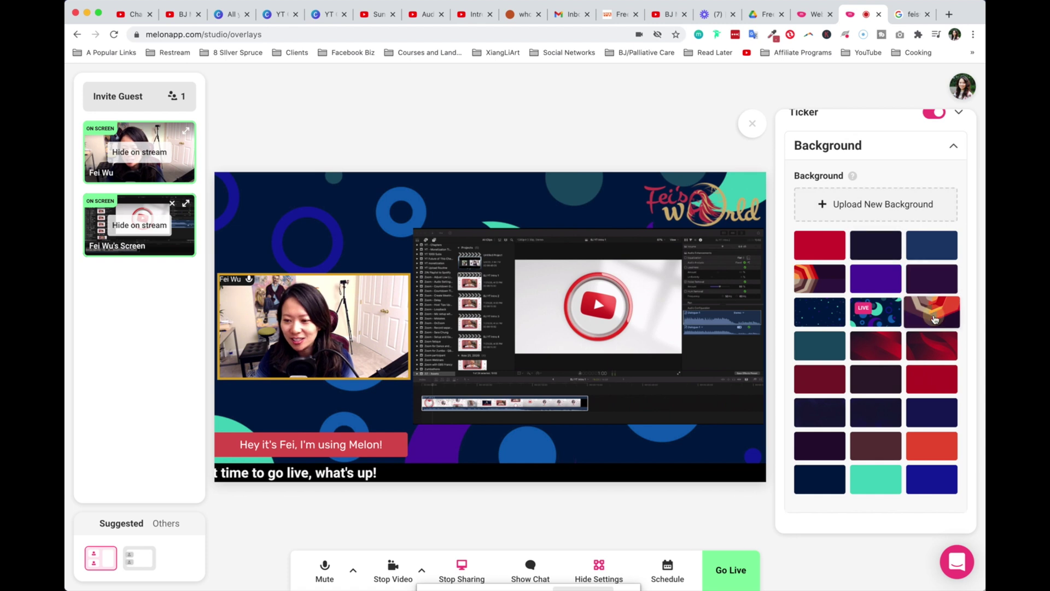
left_click(933, 319)
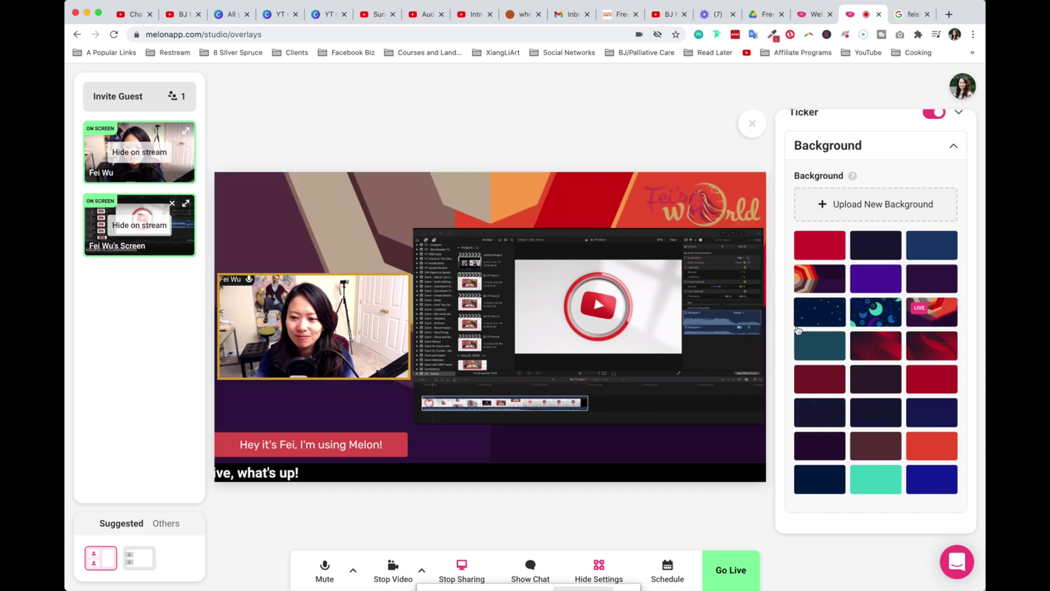
left_click(819, 280)
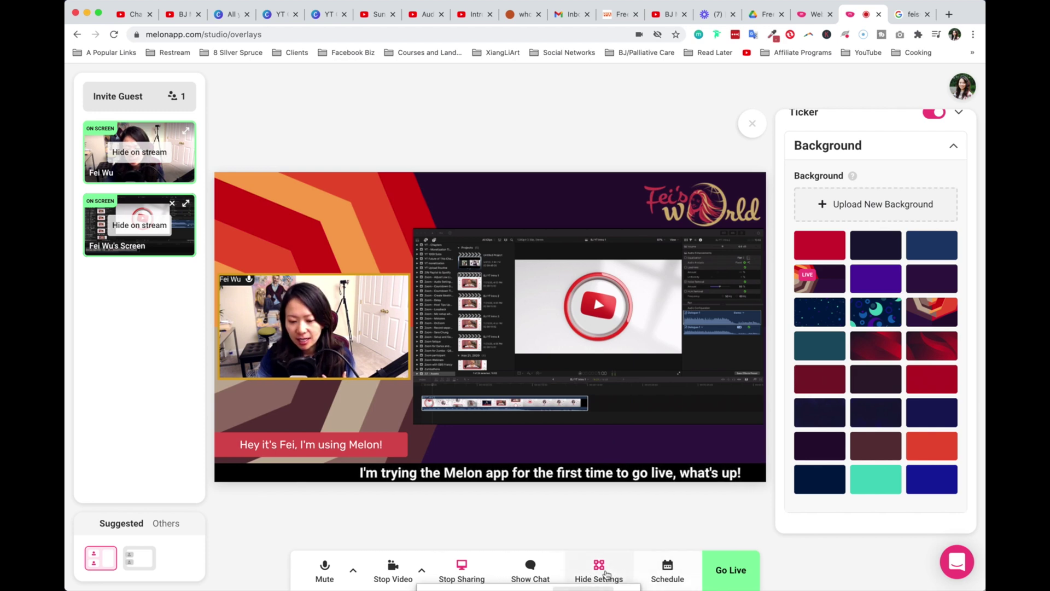
left_click(597, 568)
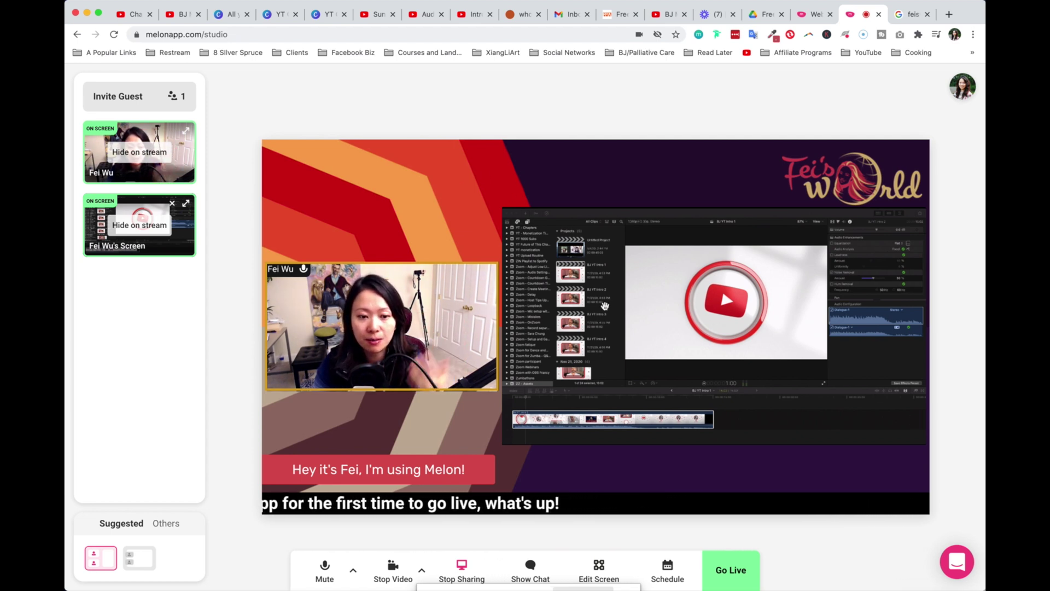
Start scheduling a new broadcast from the Schedule list to reach the destination picker
left_click(666, 569)
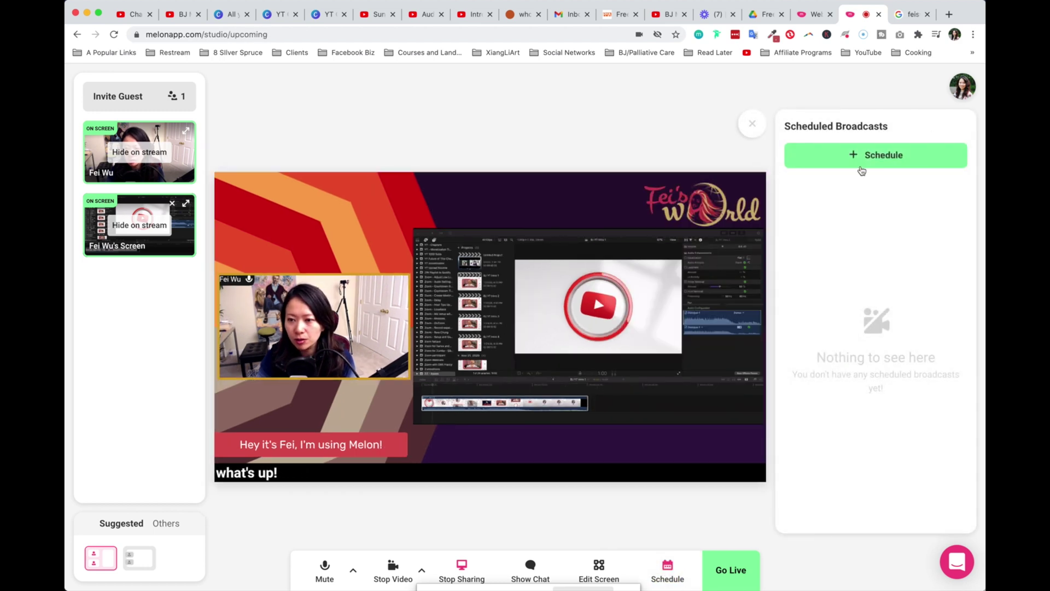
left_click(875, 157)
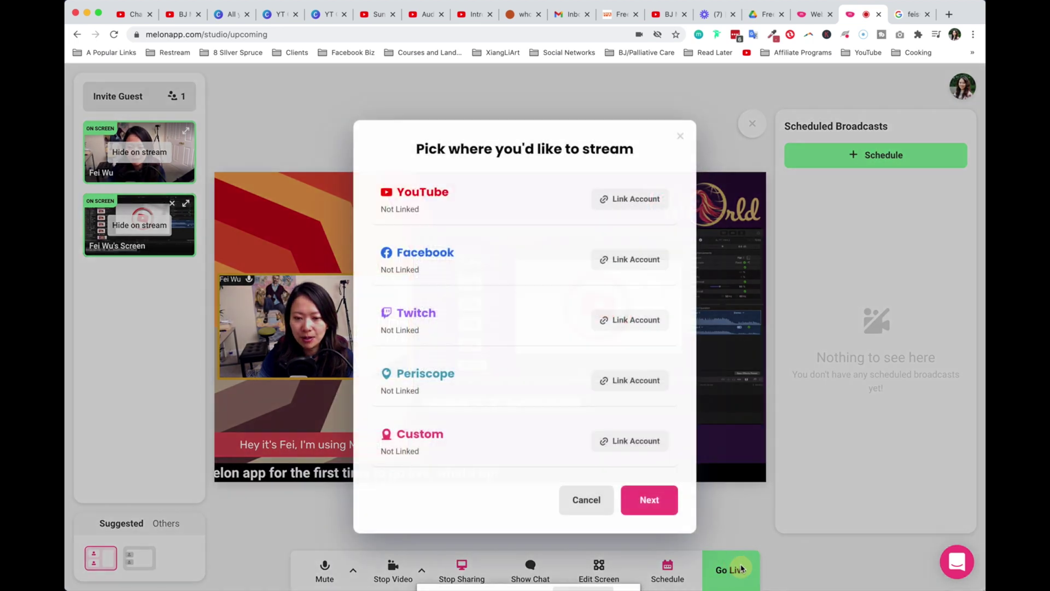
Approve Melon's Facebook access, review the post audience, and grant page and group permissions
left_click(637, 258)
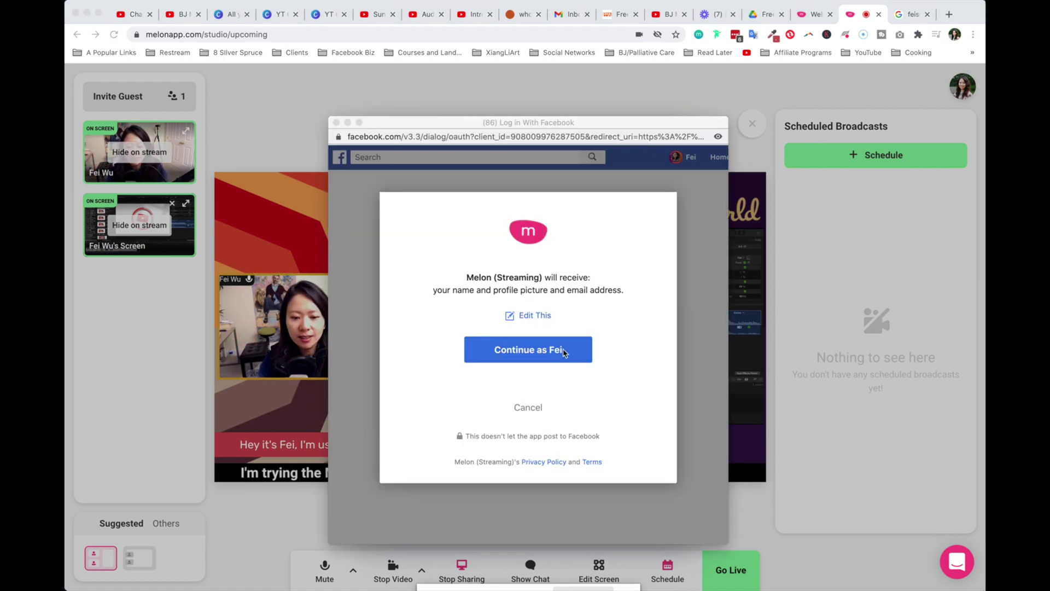
left_click(530, 351)
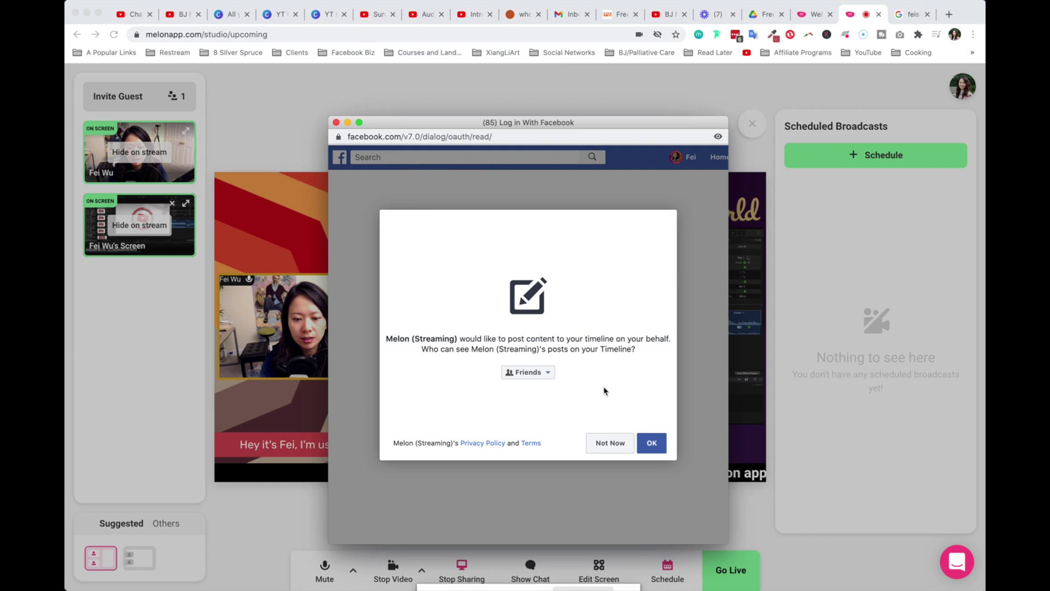
left_click(538, 377)
left_click(621, 359)
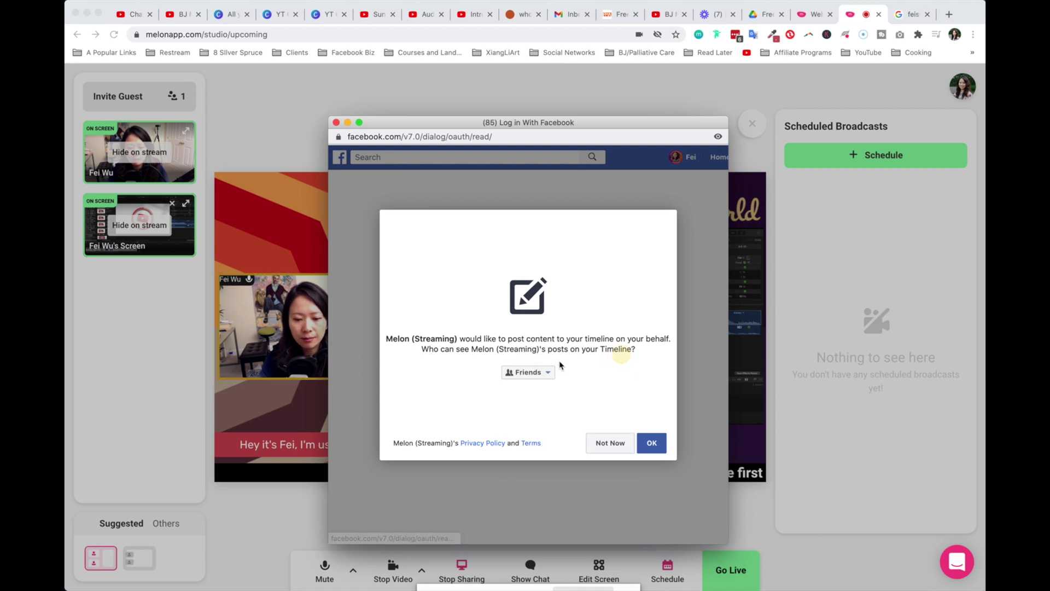
left_click(540, 373)
left_click(652, 442)
left_click(495, 385)
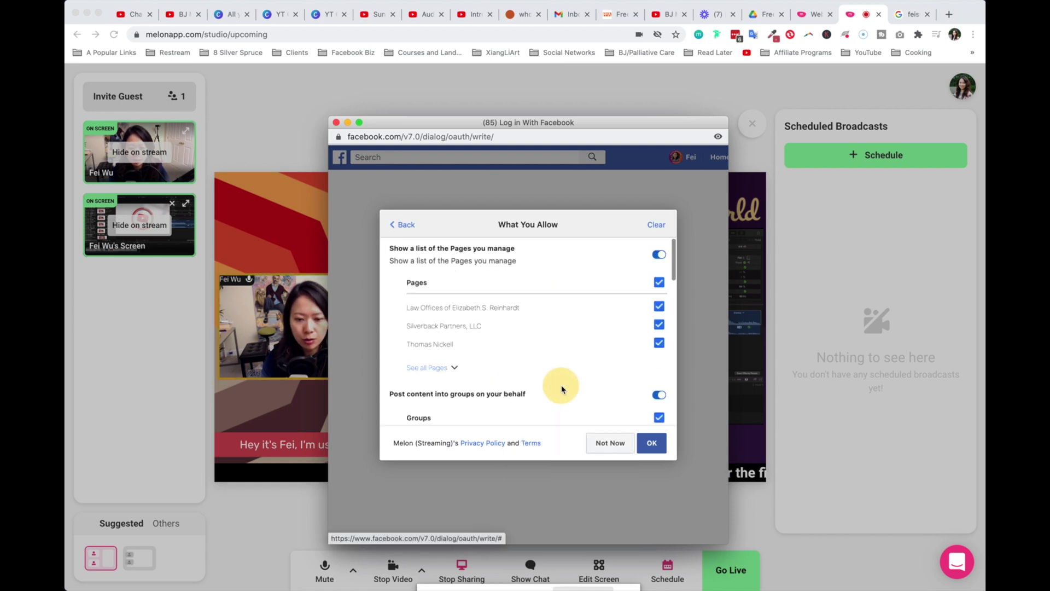
left_click(649, 441)
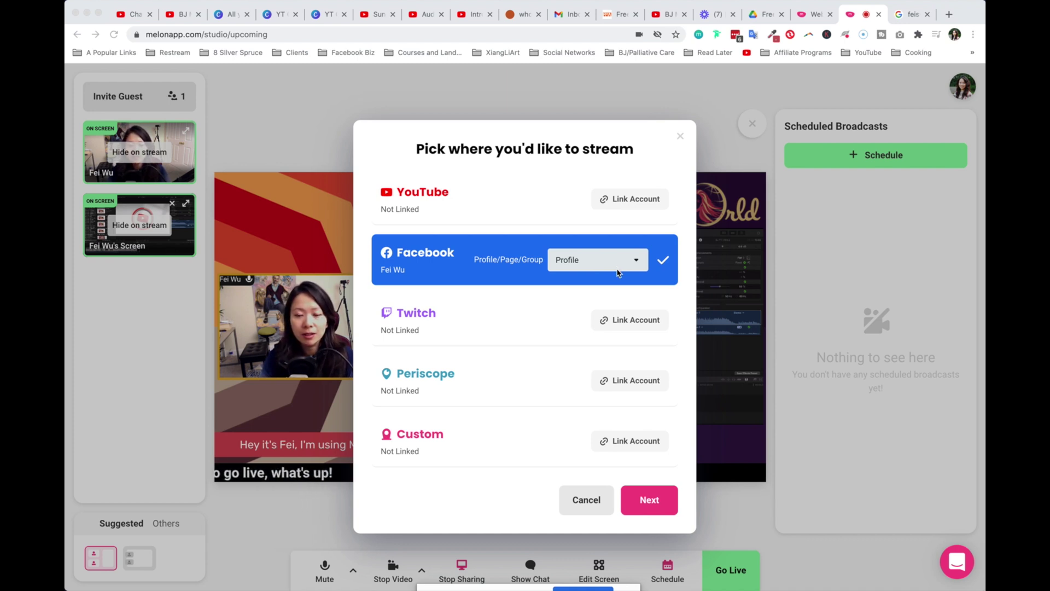
Choose the Feisworld Media page as destination, continue to details, and clear the prefilled title
left_click(619, 262)
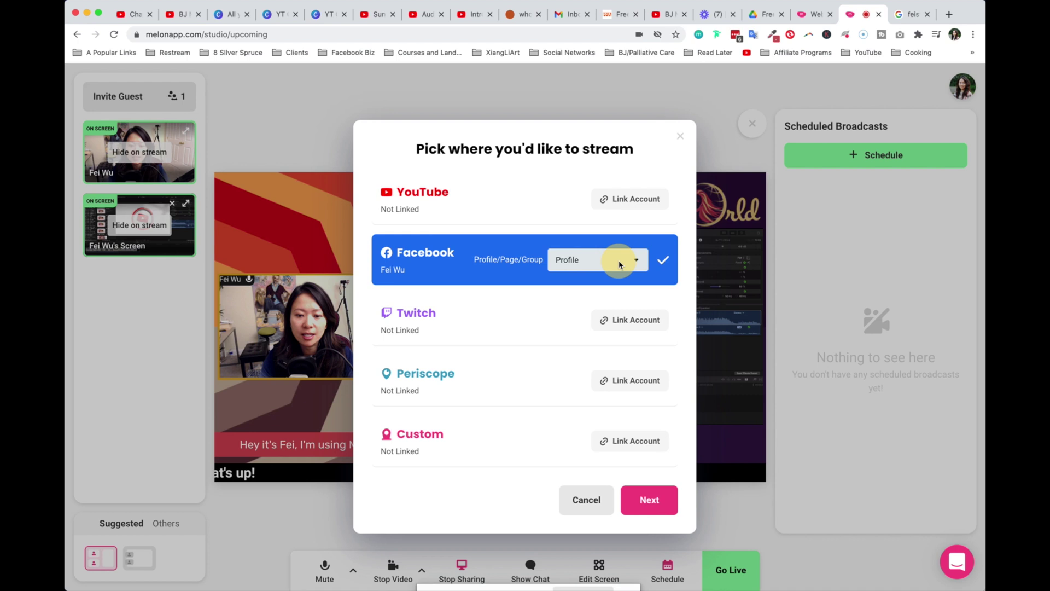
left_click(635, 264)
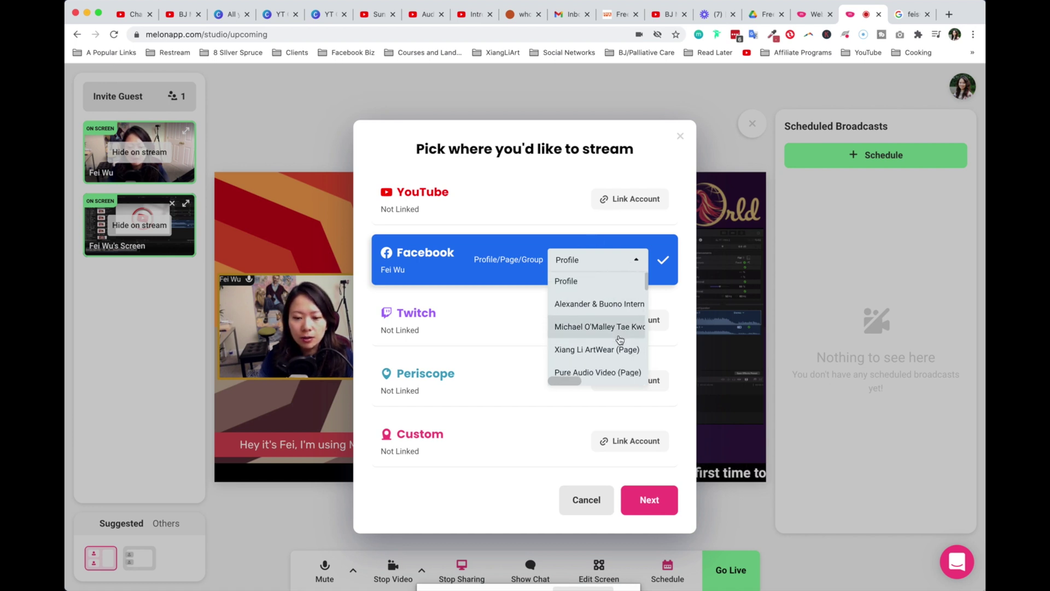
scroll(605, 328, "down", 3)
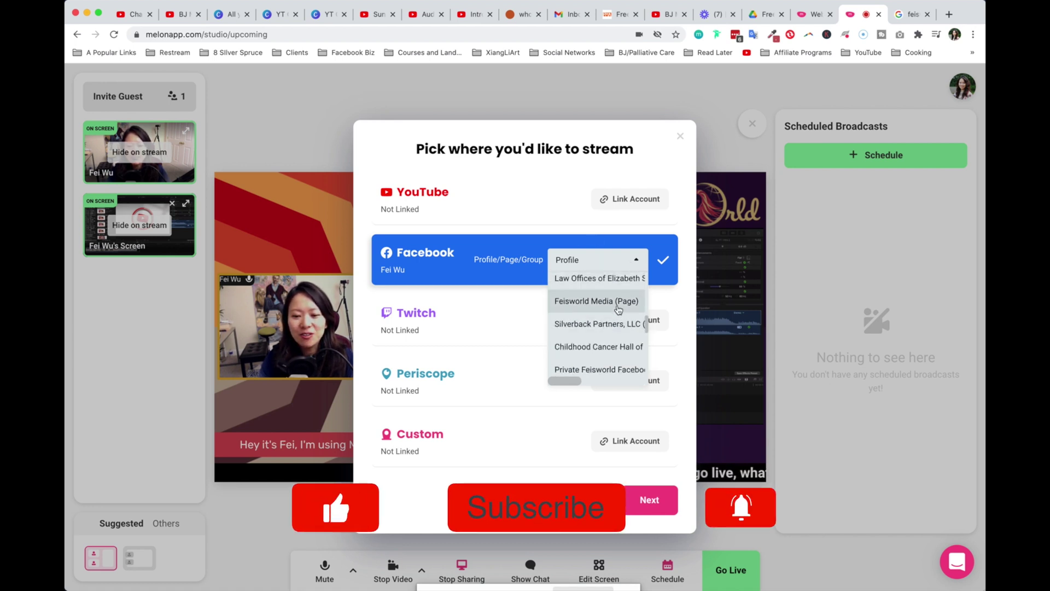
left_click(616, 300)
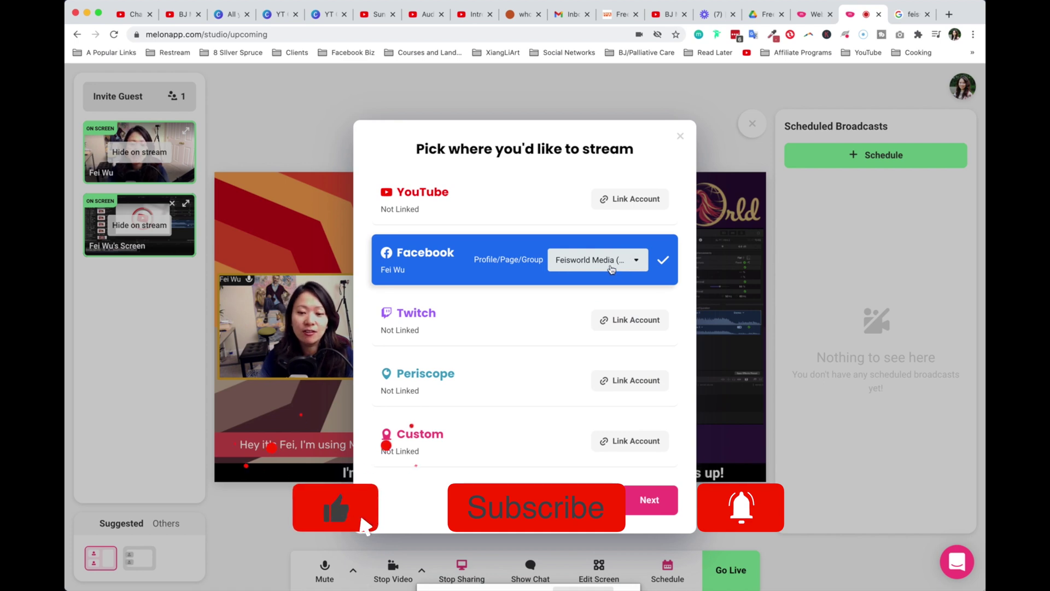
left_click(648, 502)
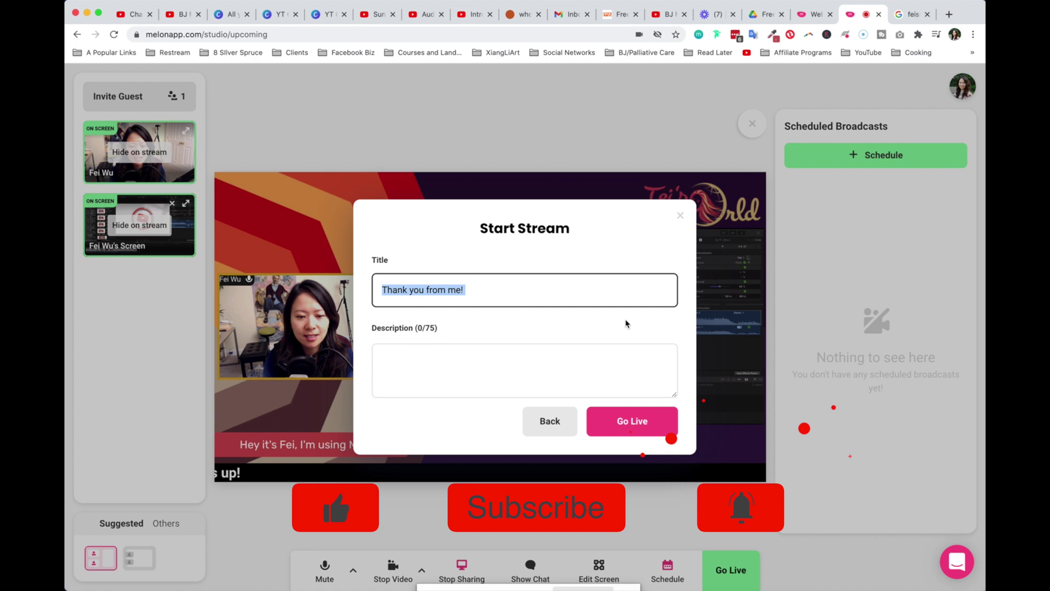
key("BackSpace")
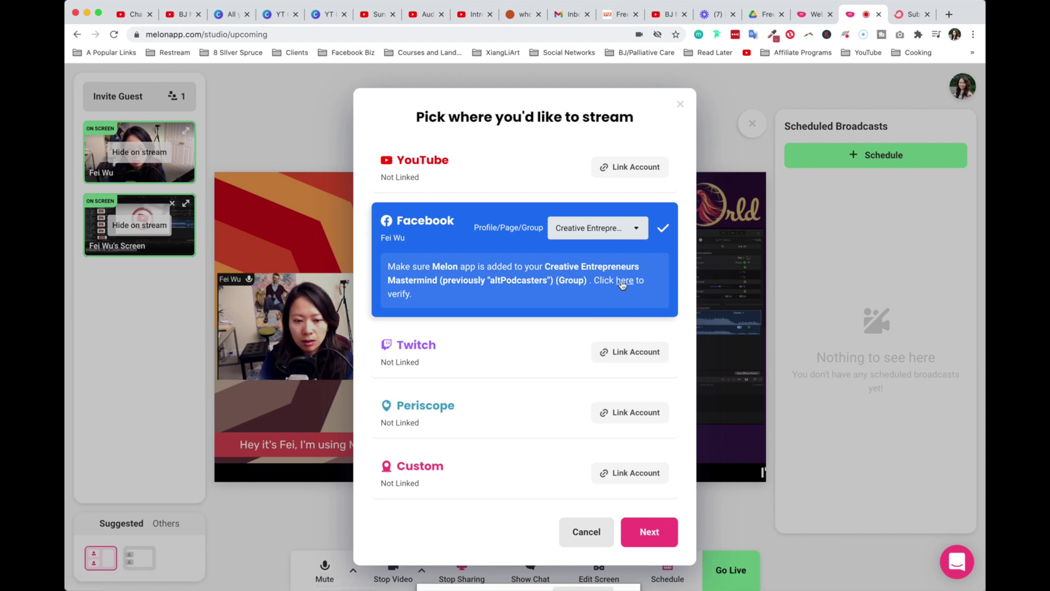
Find Group Apps in the group settings and add Melon (Streaming) to the group
left_click(622, 280)
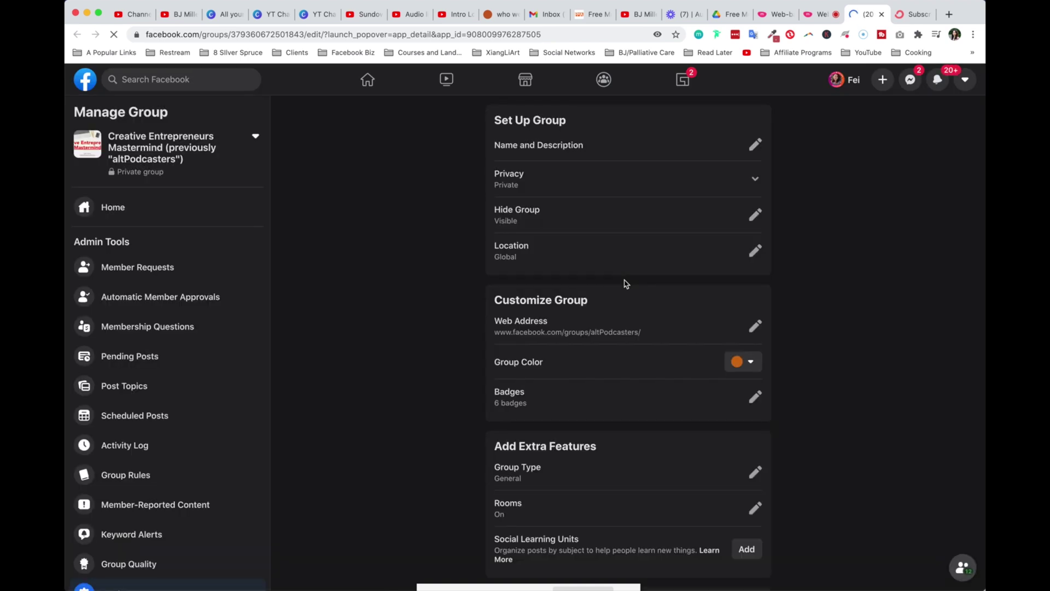
scroll(624, 283, "down", 5)
key("ctrl+f")
type("app")
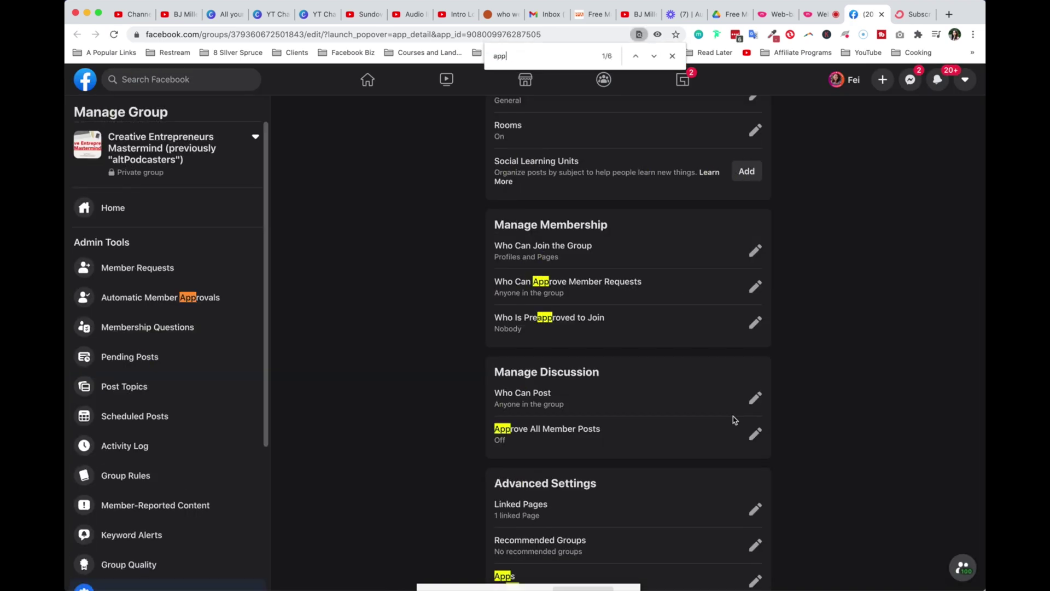
scroll(730, 421, "down", 1)
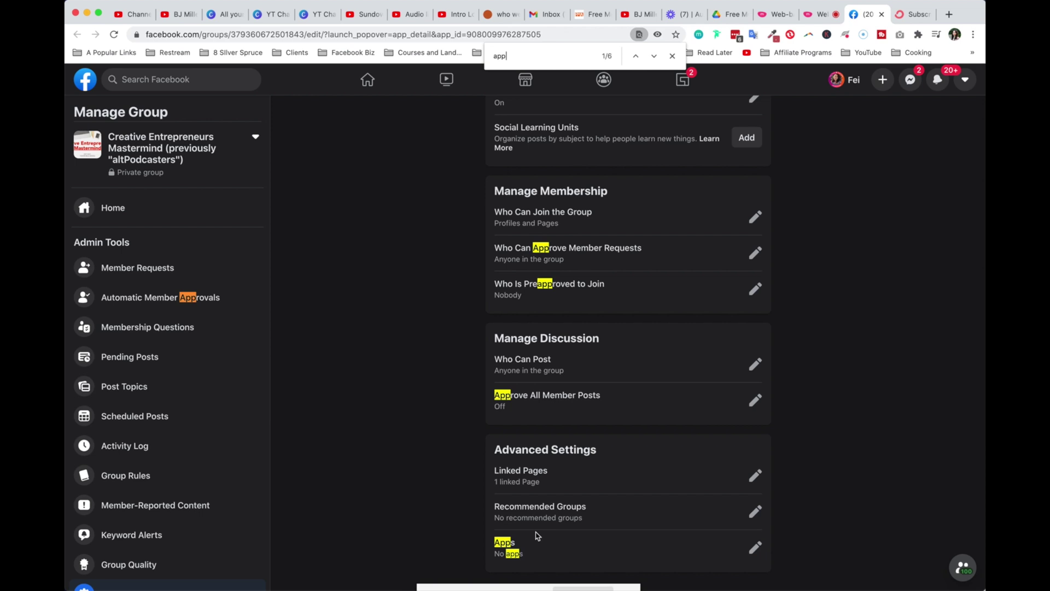
left_click(755, 548)
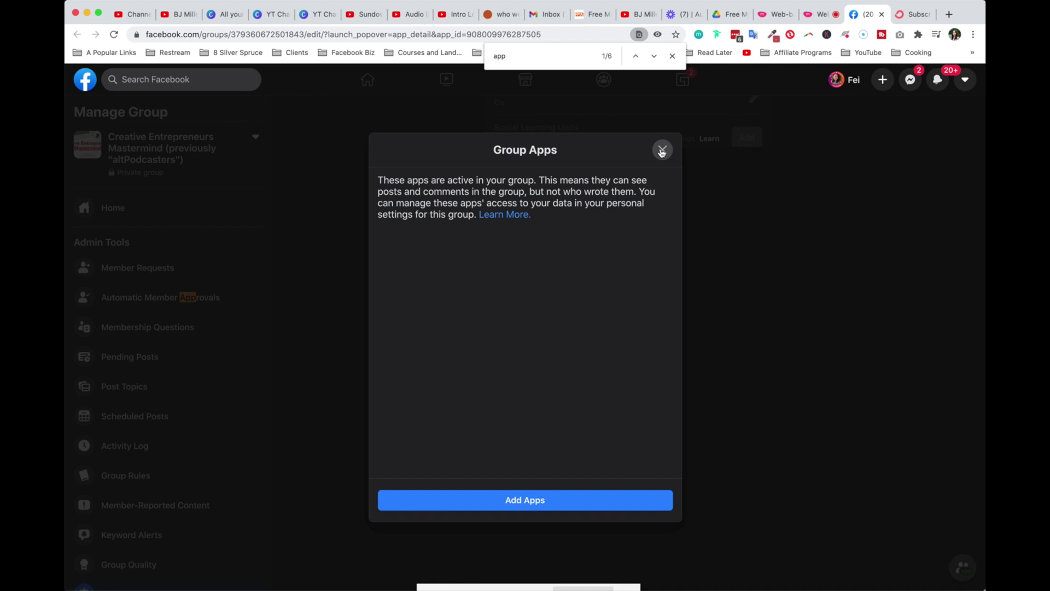
left_click(508, 499)
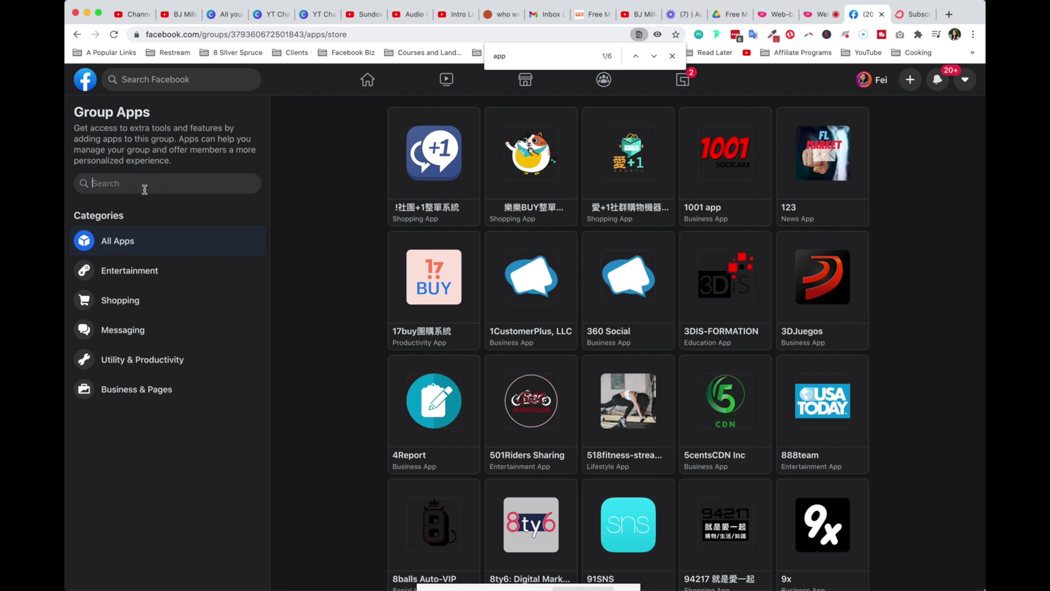
type("melon")
left_click(628, 164)
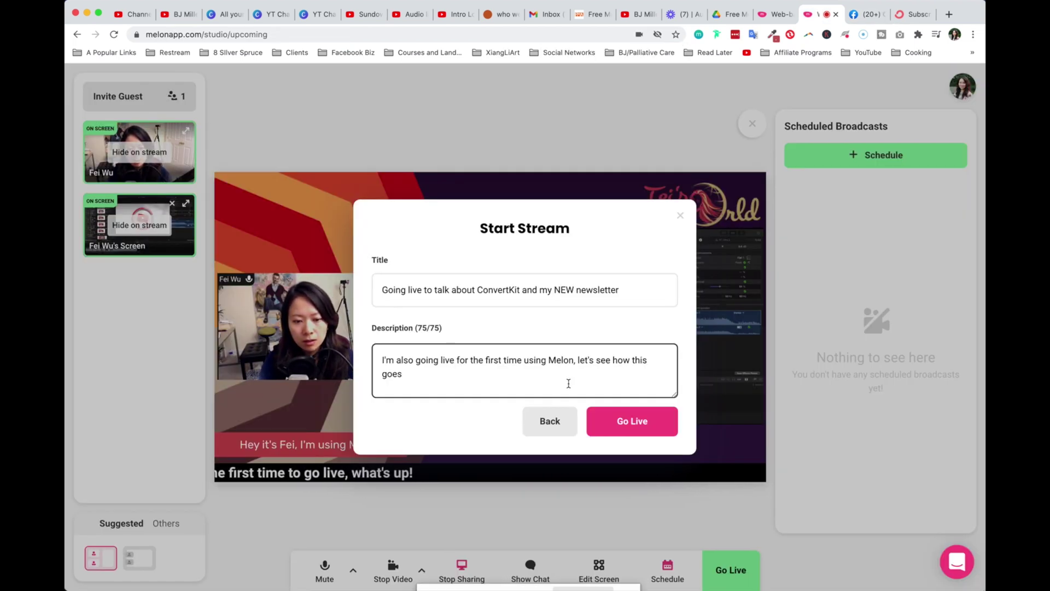
Go live with the description 'I'm also going live for the first time using Melon :)'
left_click(663, 427)
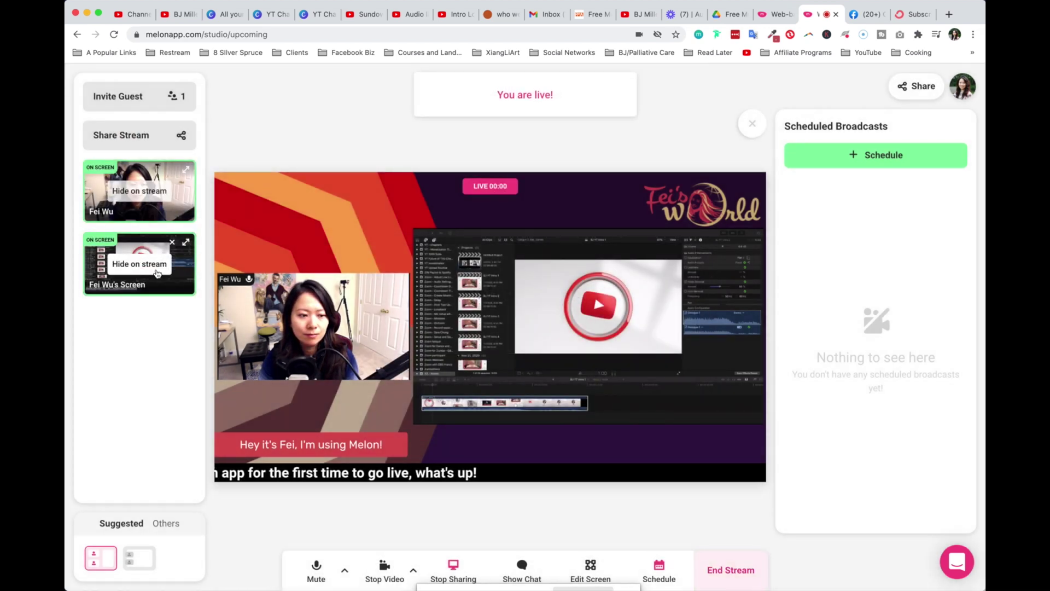
Hide the shared screen tile from the stream, then close the tile to stop sharing
left_click(168, 264)
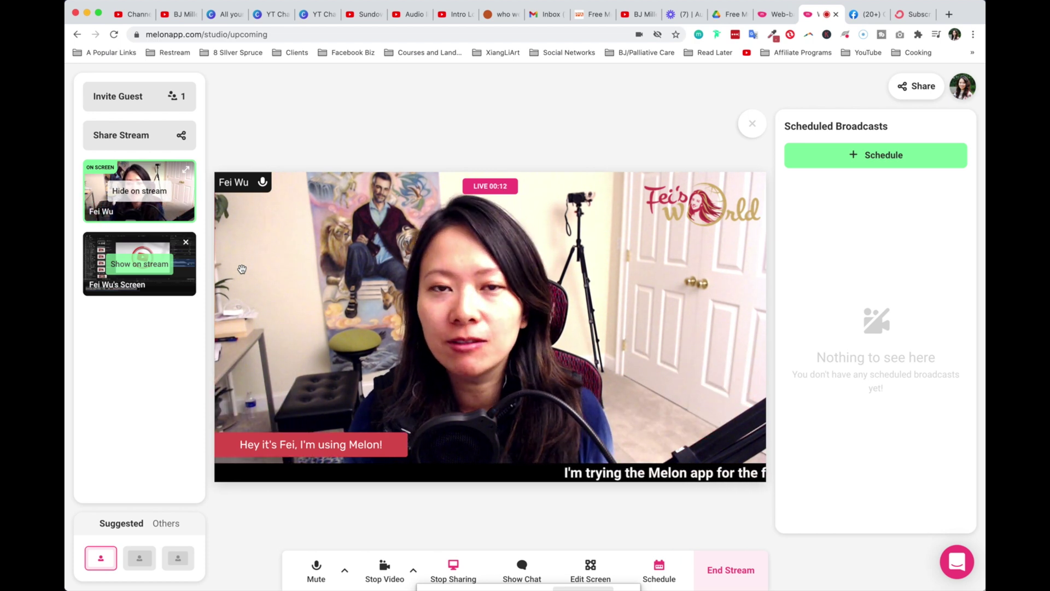
left_click(188, 244)
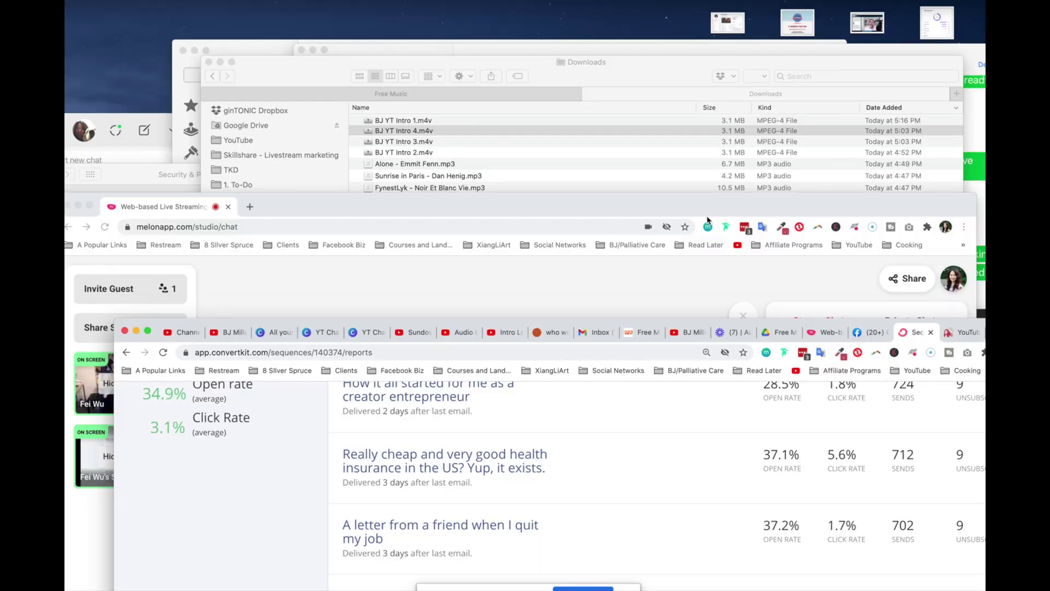
Bring the studio window into view, stop screen sharing, and confirm ending the stream
left_click_drag(704, 208, 704, 37)
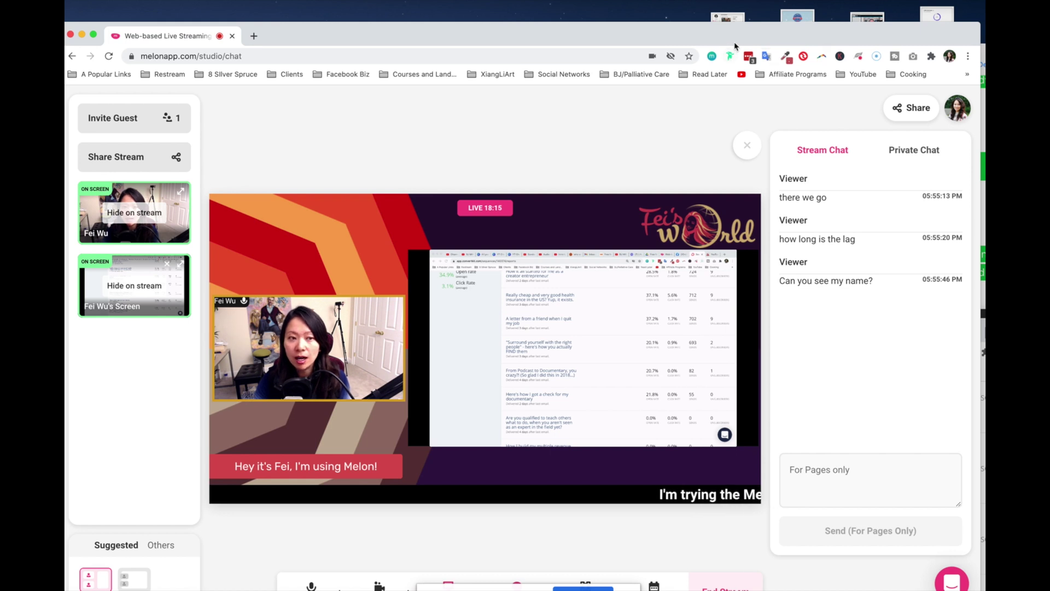
left_click_drag(738, 33, 752, 12)
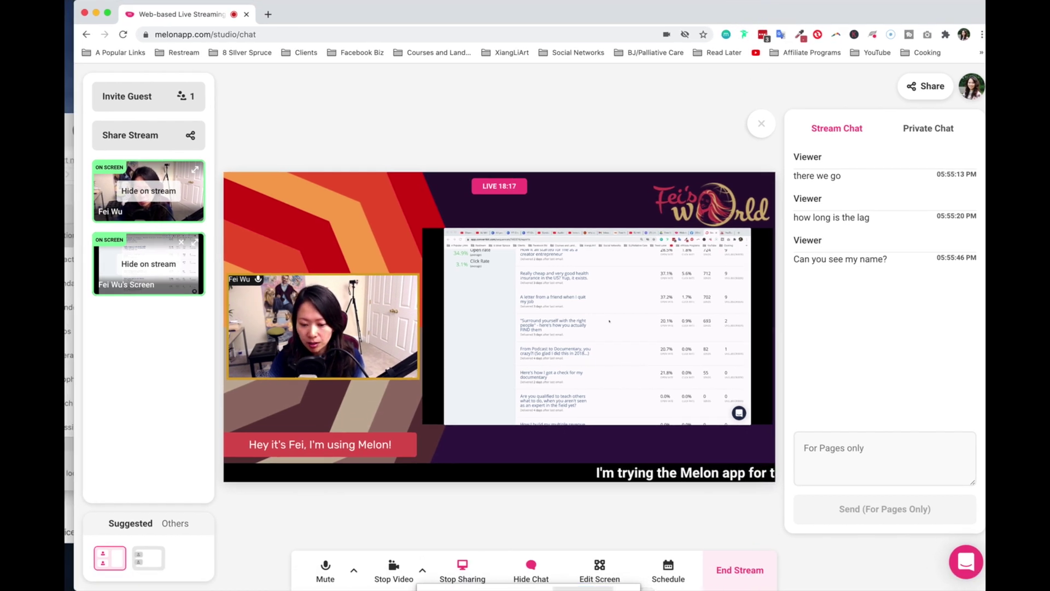
left_click(566, 588)
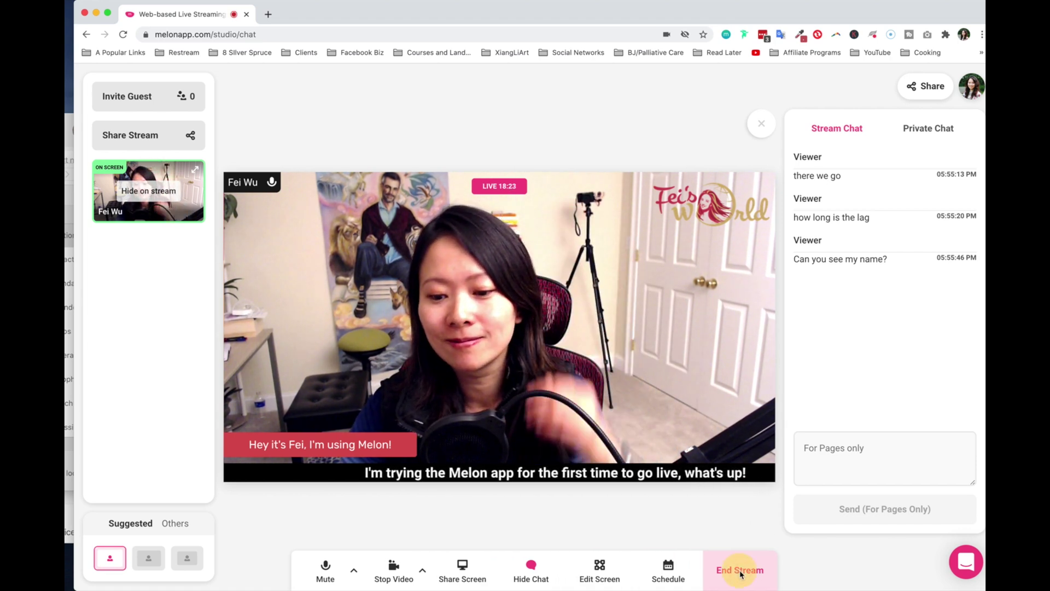
left_click(740, 572)
left_click(574, 348)
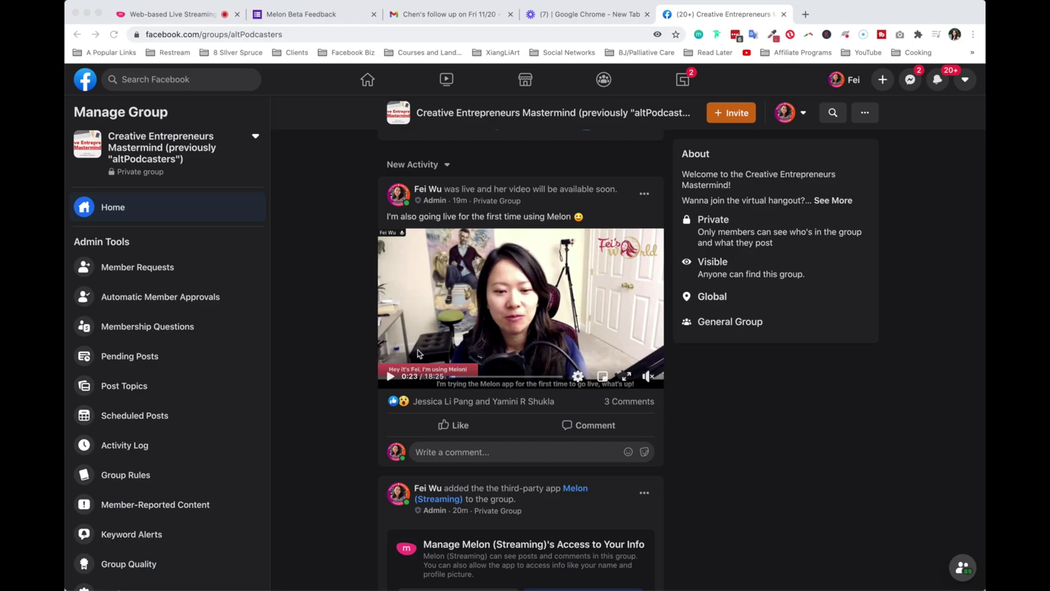
Play the group's live video replay from the start and enlarge it to theater view
left_click(391, 378)
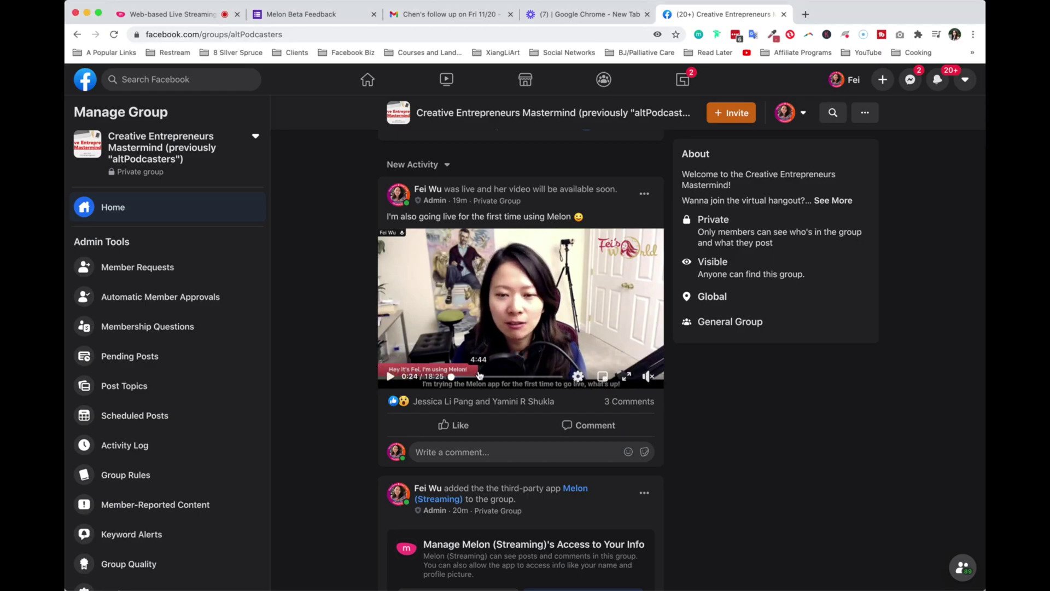
left_click(418, 375)
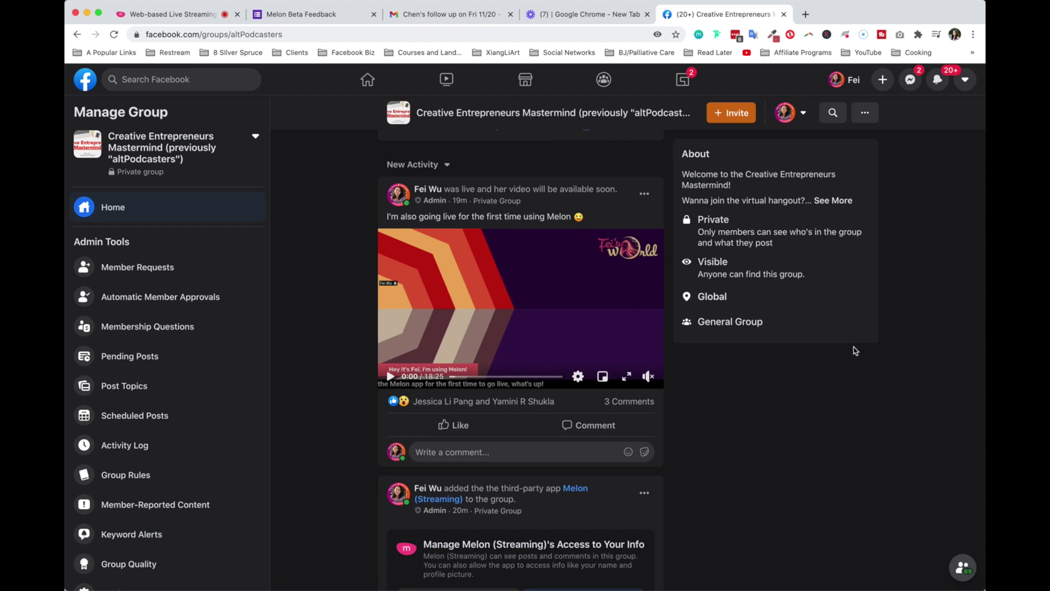
scroll(841, 367, "up", 1)
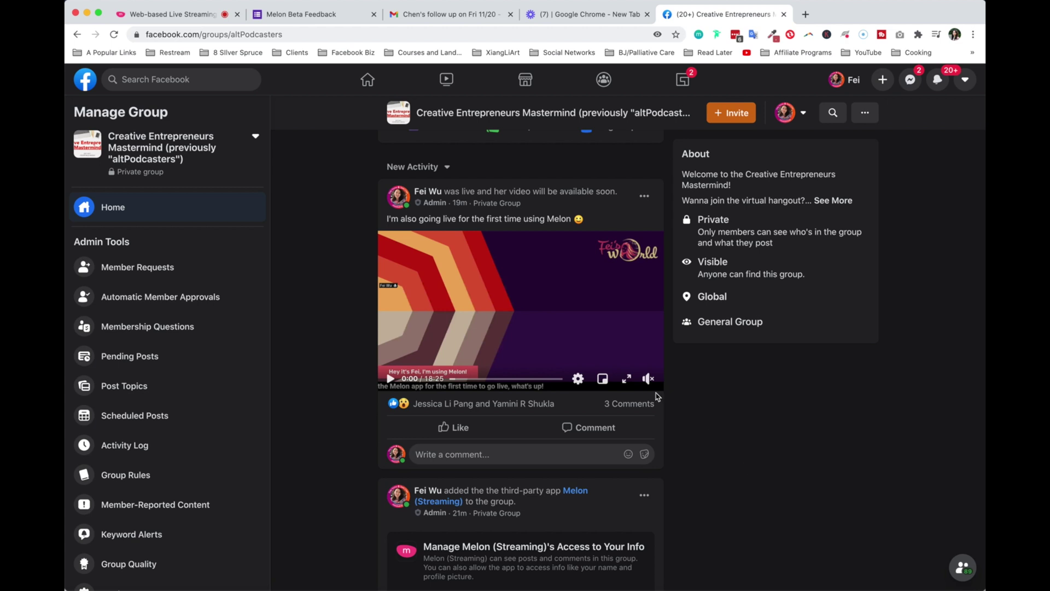
scroll(710, 369, "up", 3)
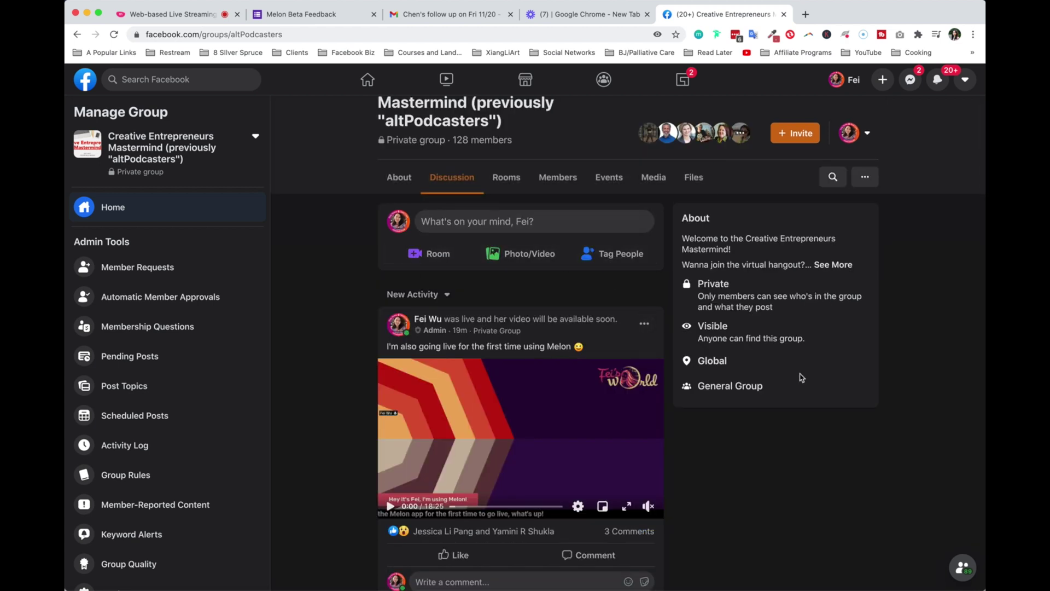
scroll(800, 376, "down", 1)
scroll(468, 292, "down", 1)
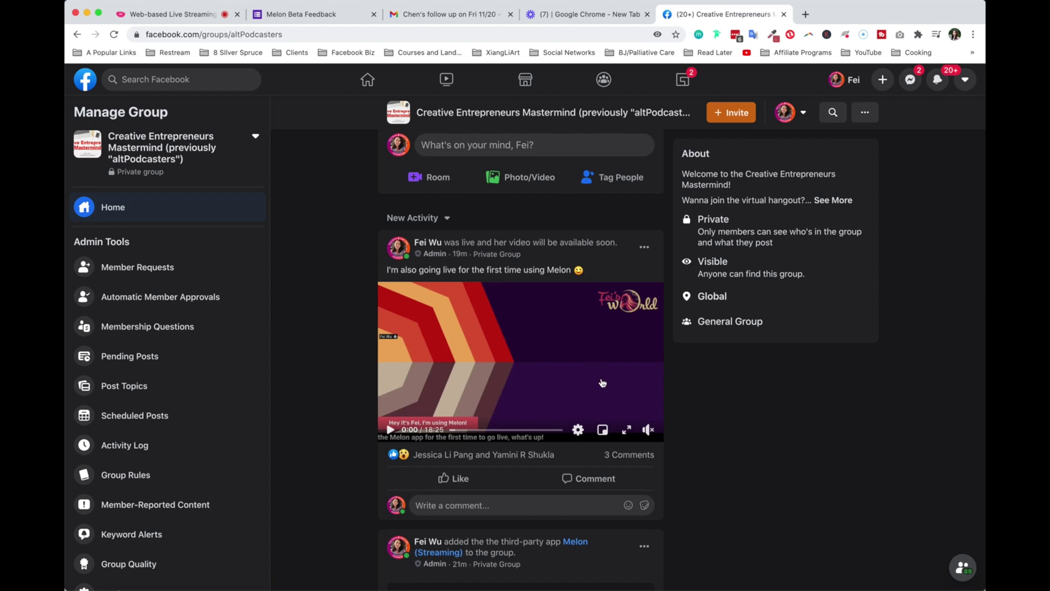
scroll(603, 382, "down", 1)
scroll(504, 338, "down", 2)
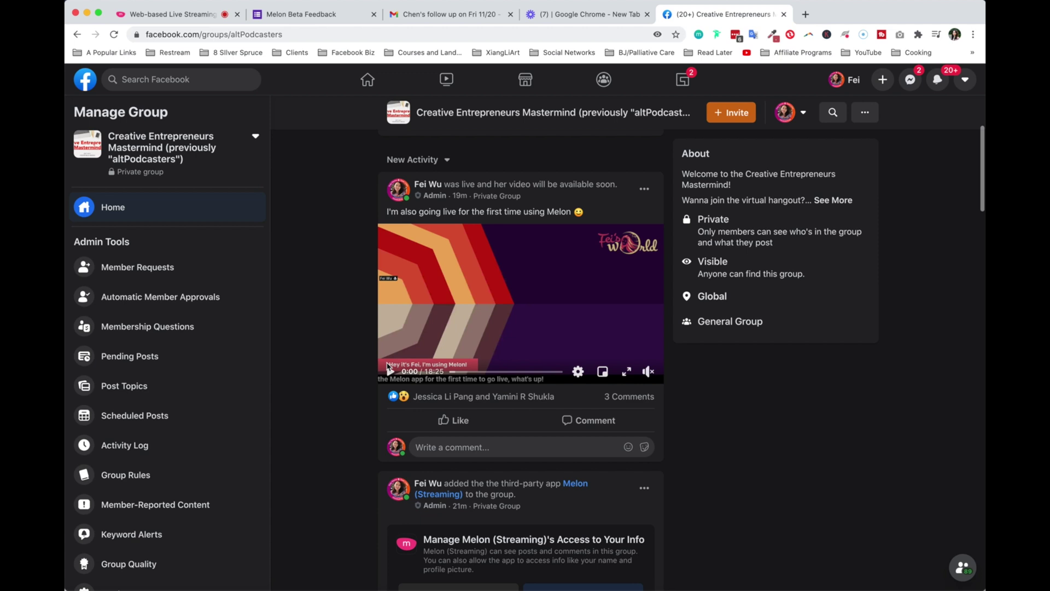
left_click(627, 373)
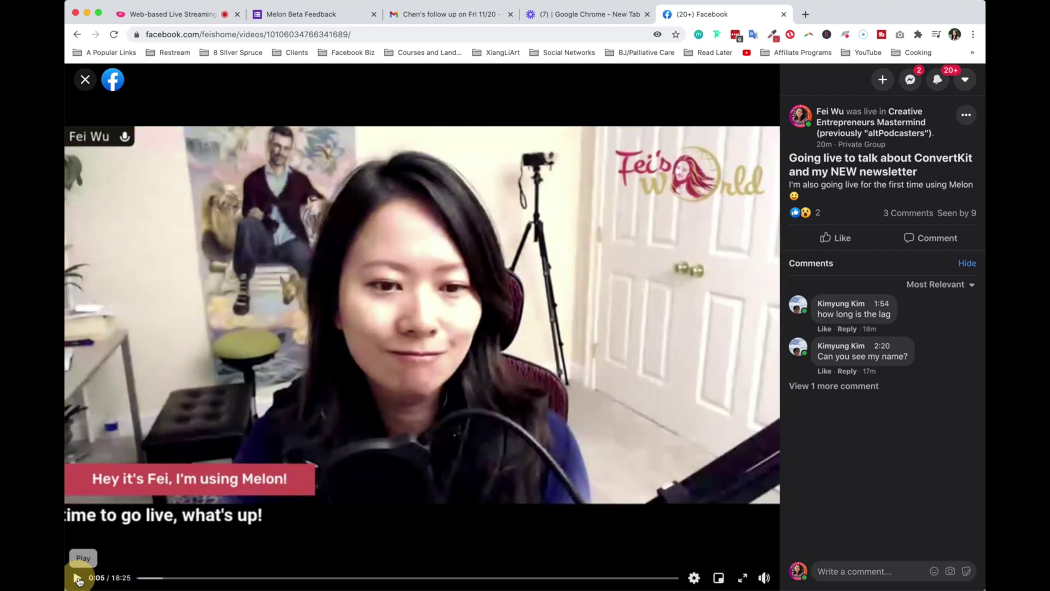
Skip the replay ahead past 1:15 to the screen-share and email-editor parts
left_click(77, 577)
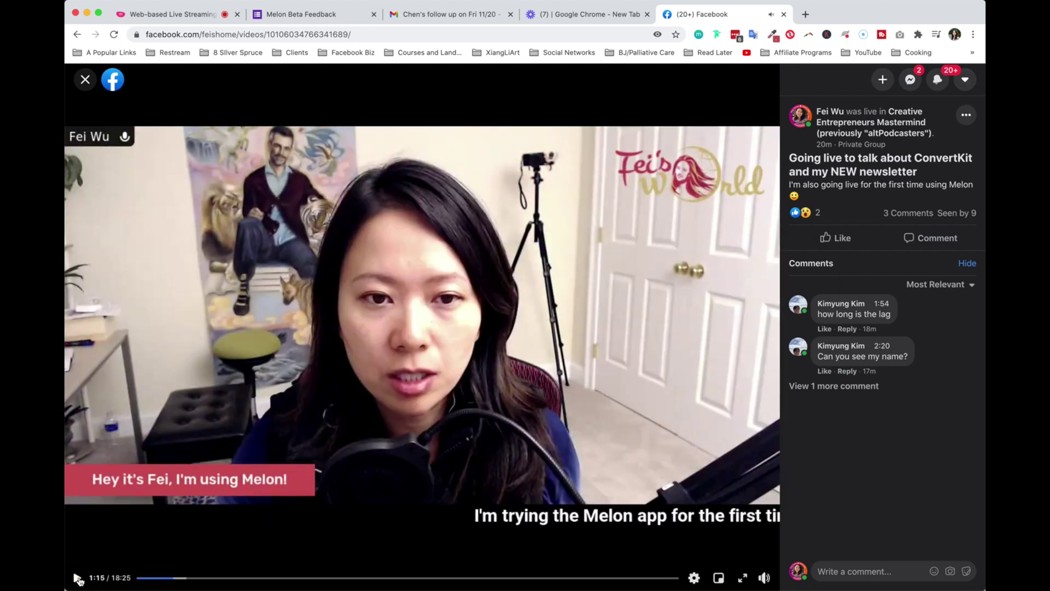
left_click(78, 580)
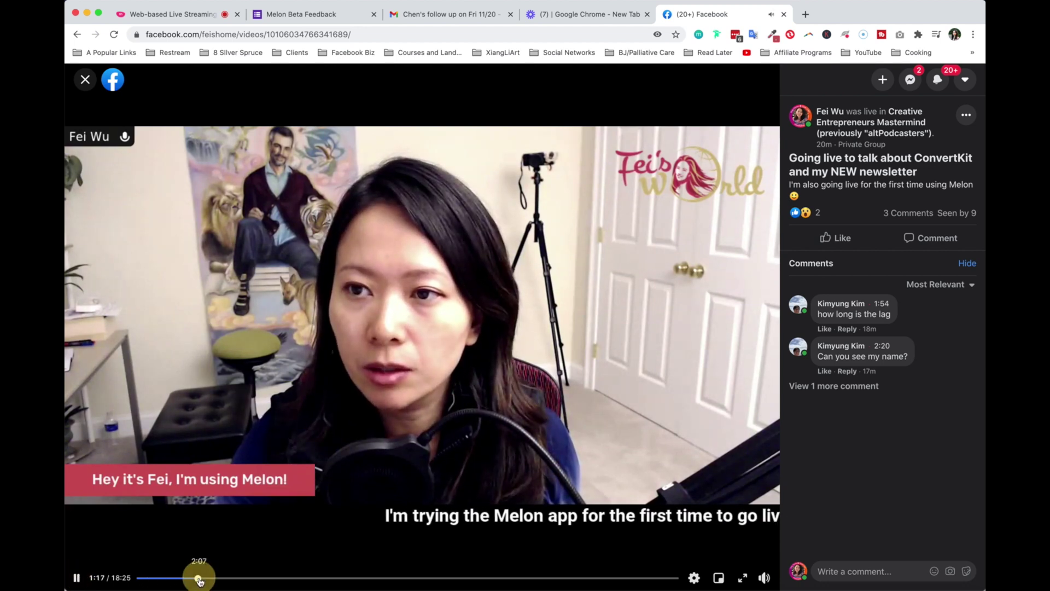
left_click(199, 580)
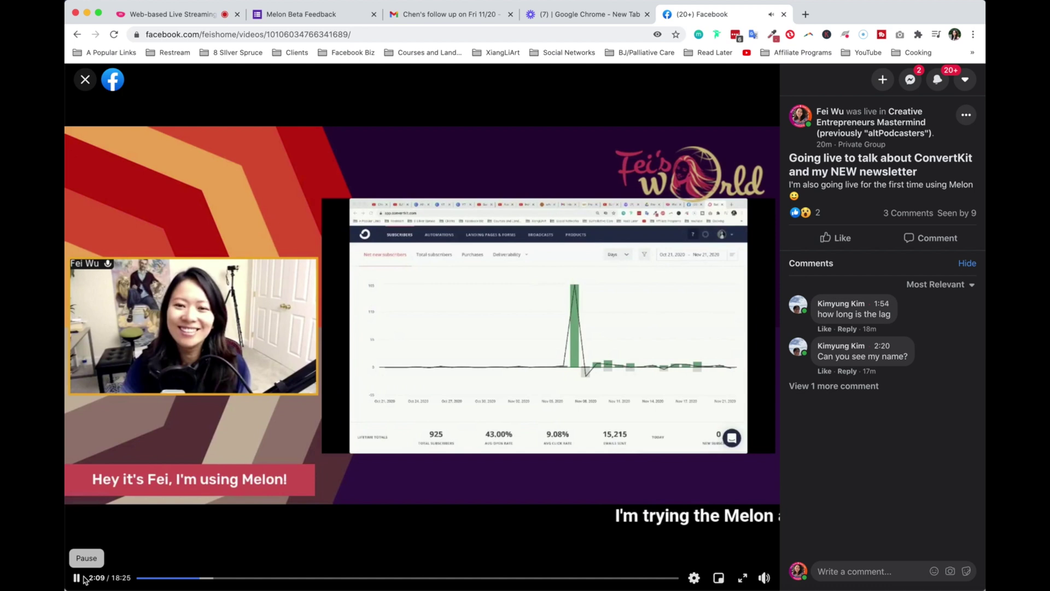
left_click(234, 578)
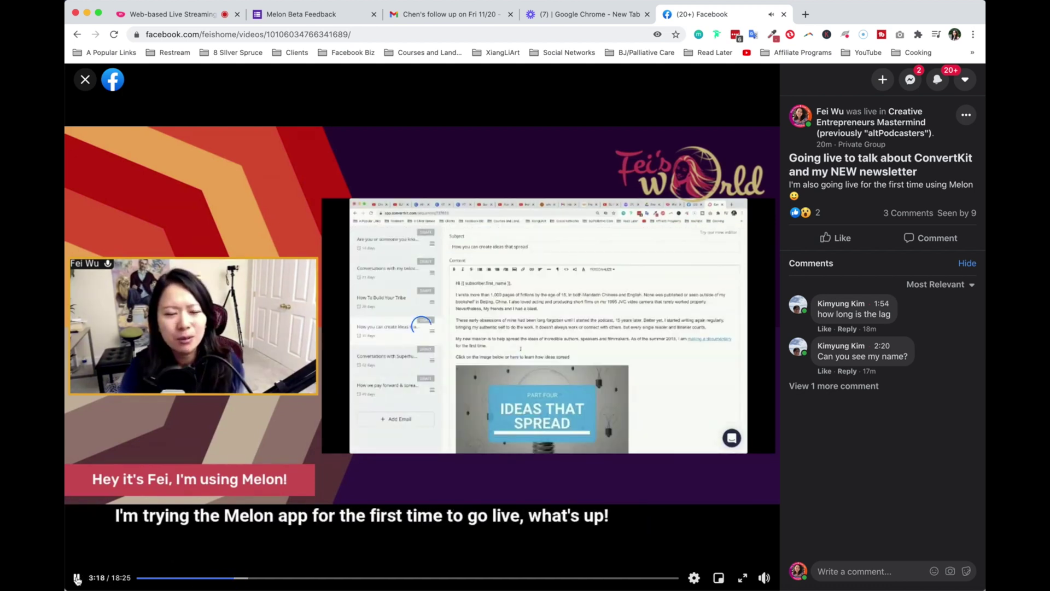
Pause on the email editor, reveal the hidden third comment, and return to Melon studio
left_click(77, 579)
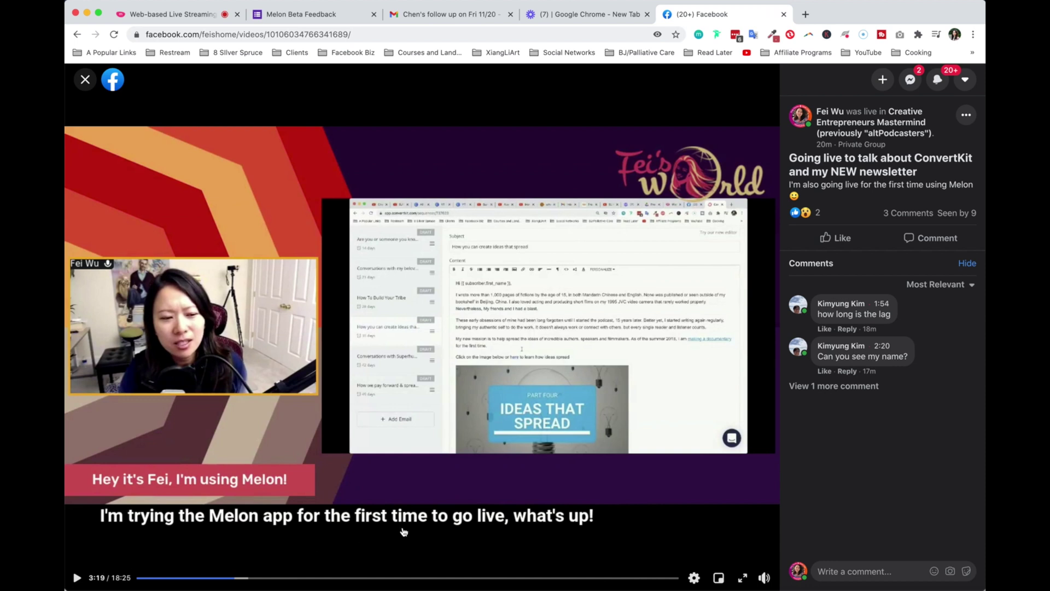
left_click(826, 387)
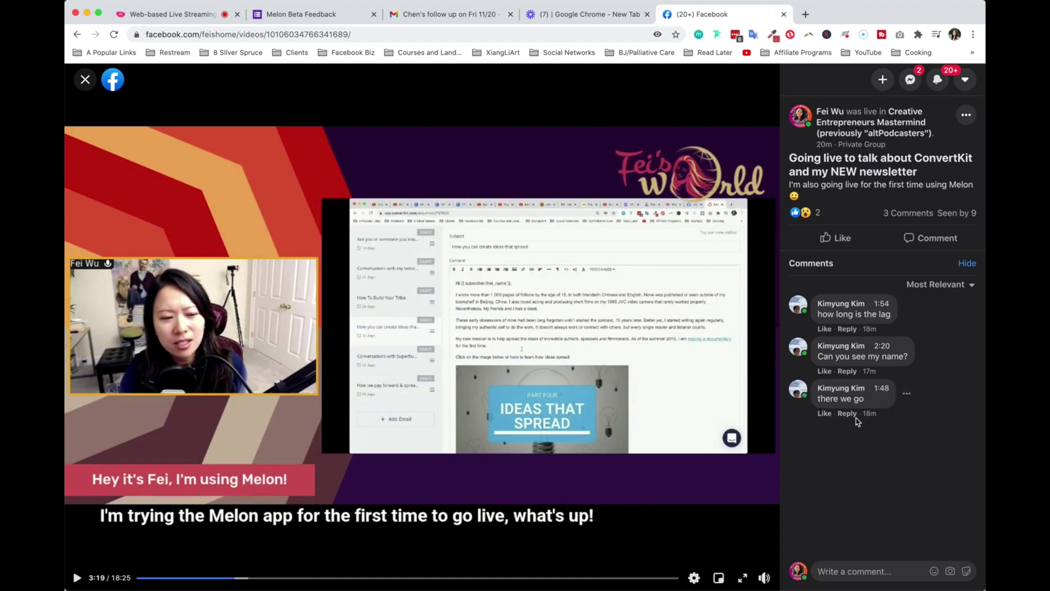
left_click(174, 18)
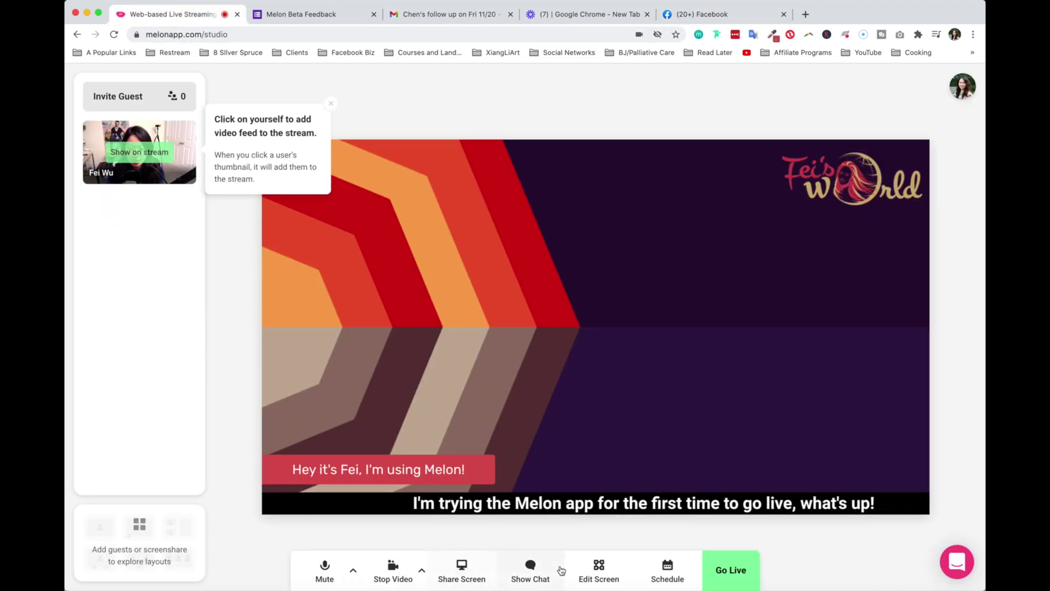
Open Melon's chat panel on the Stream Chat tab, then return to the Facebook replay
left_click(530, 568)
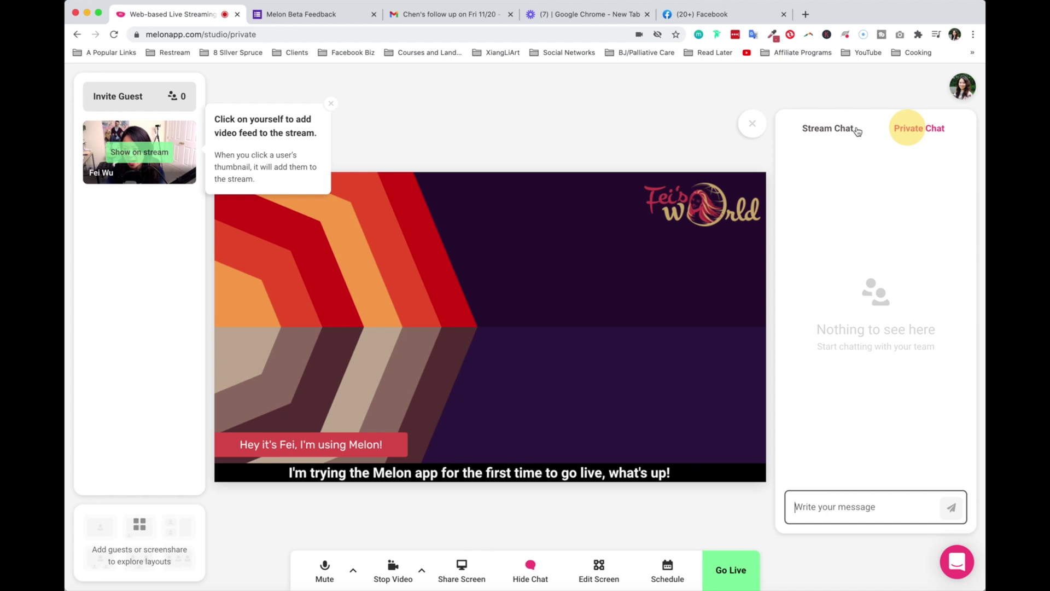
left_click(847, 132)
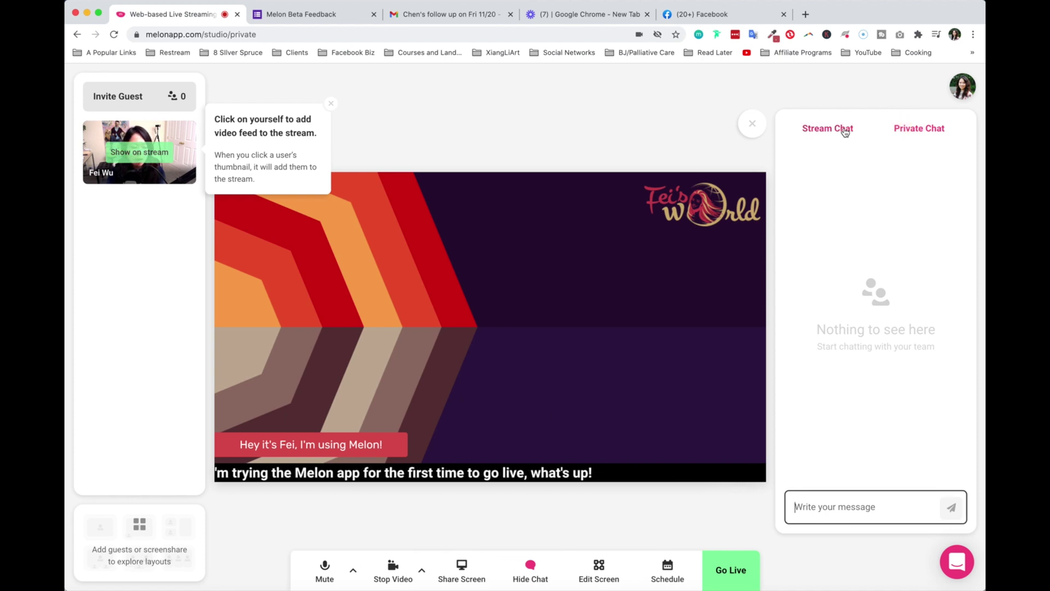
left_click(846, 132)
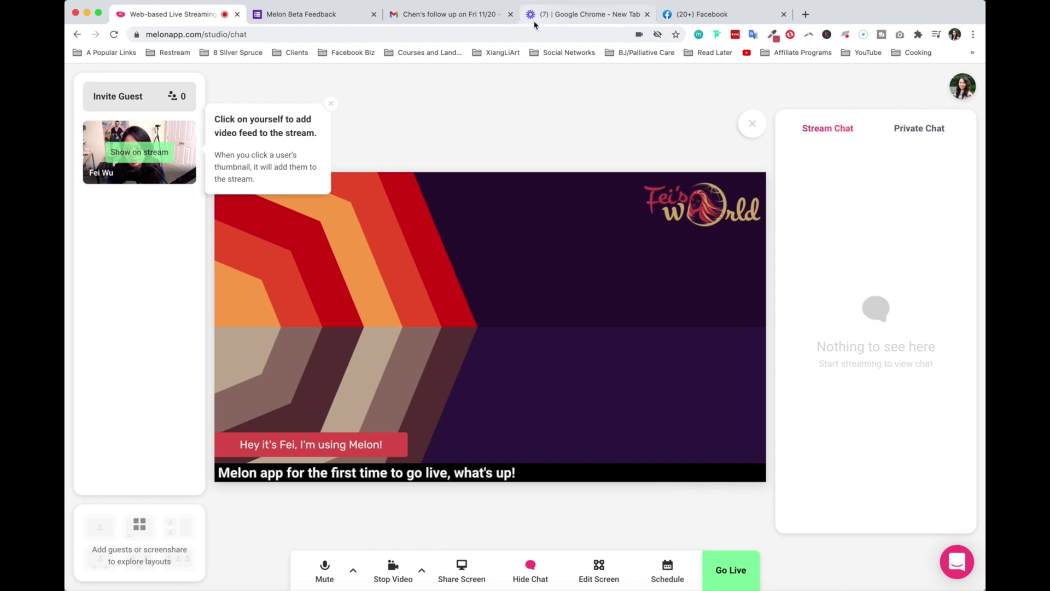
left_click(692, 15)
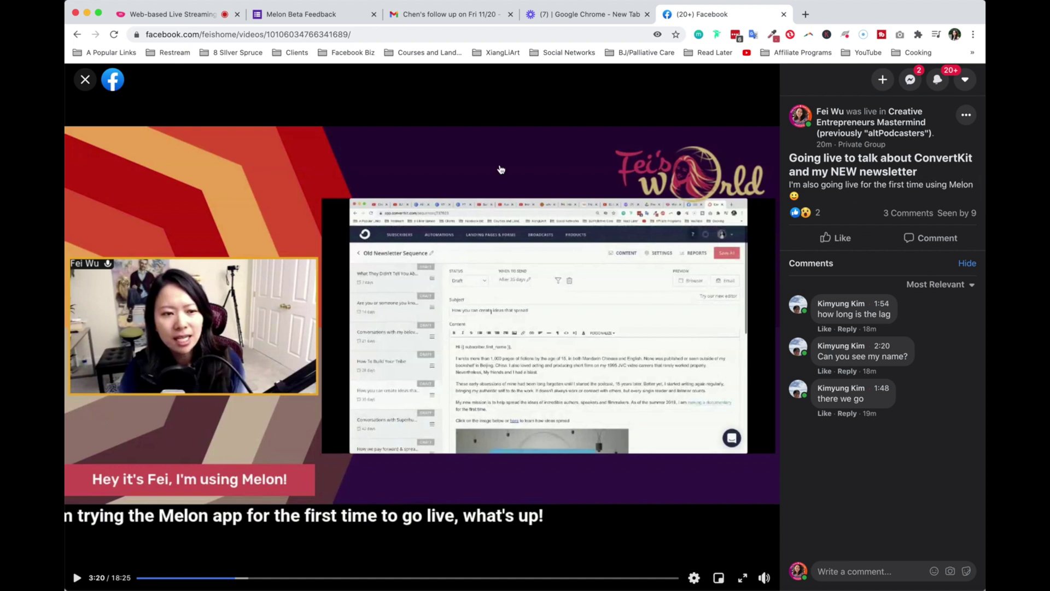
Close the viewer, play the stream in the group feed, and enlarge it again
left_click(85, 79)
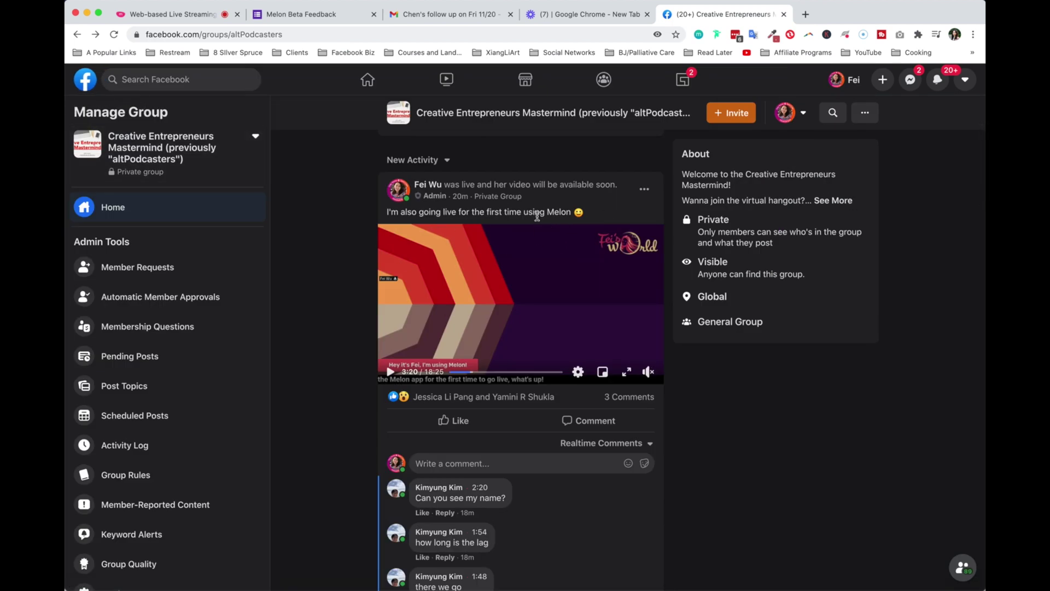
left_click(531, 257)
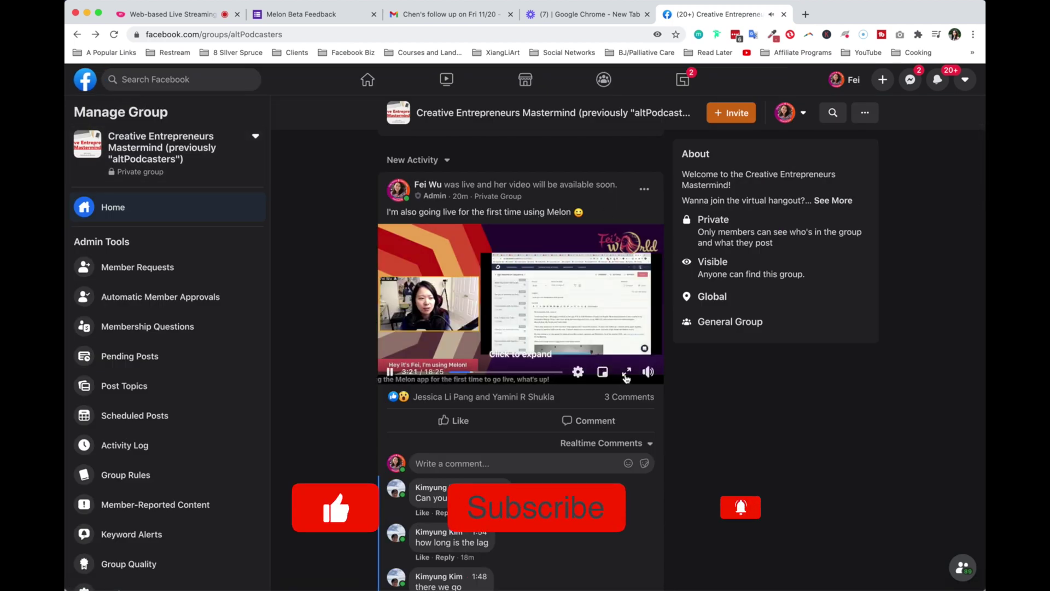
left_click(627, 374)
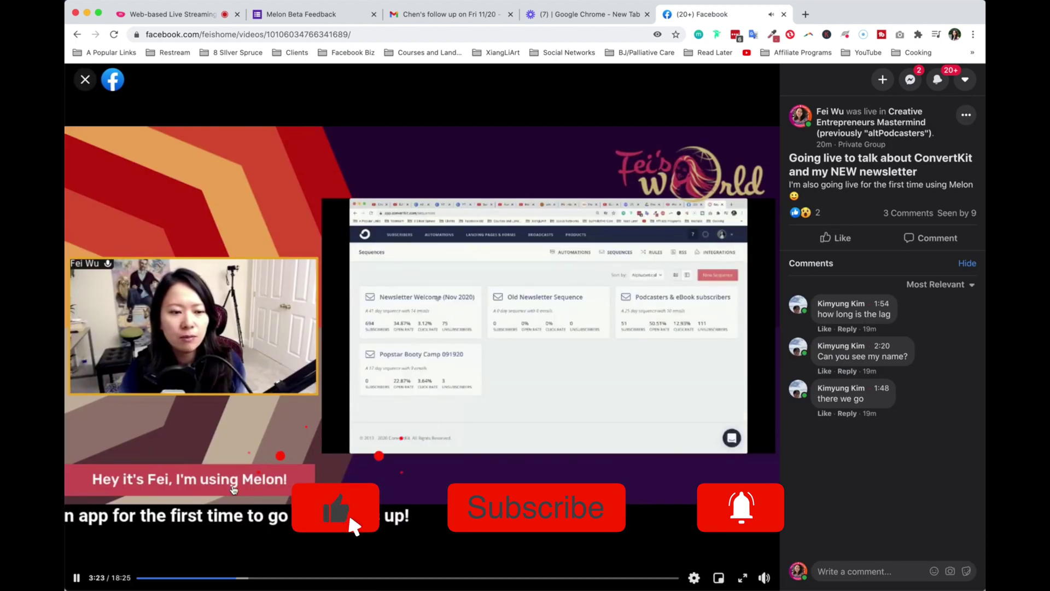
Pause the replay and check the video post's options menu
left_click(519, 522)
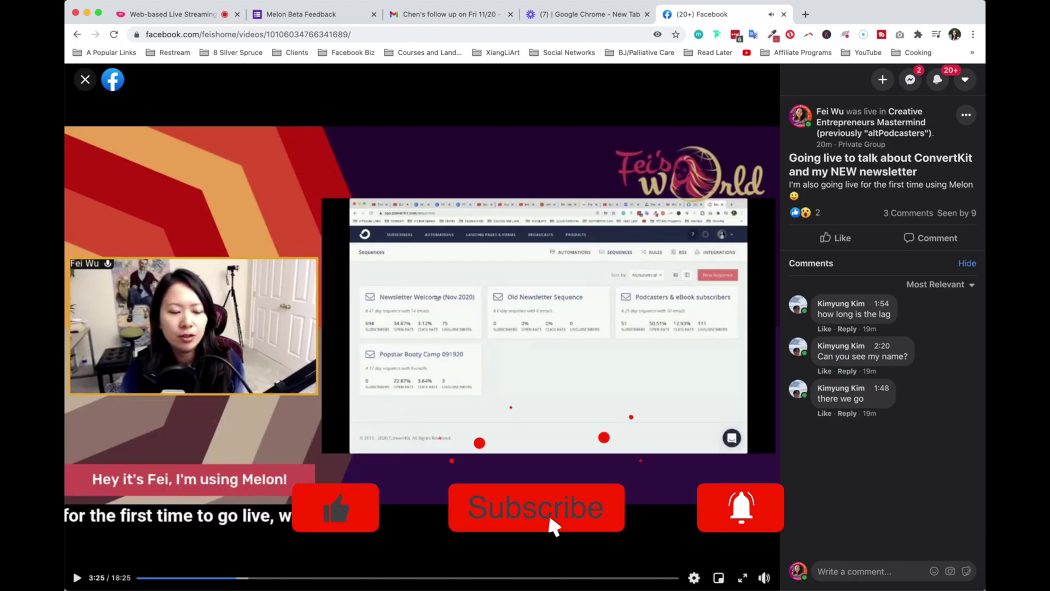
left_click(967, 115)
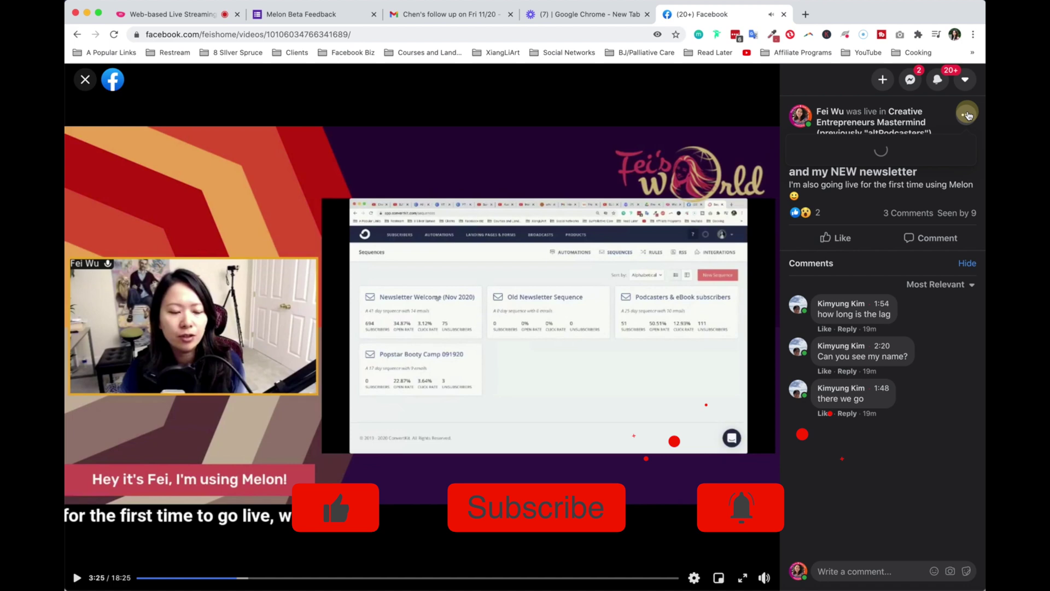
left_click(967, 115)
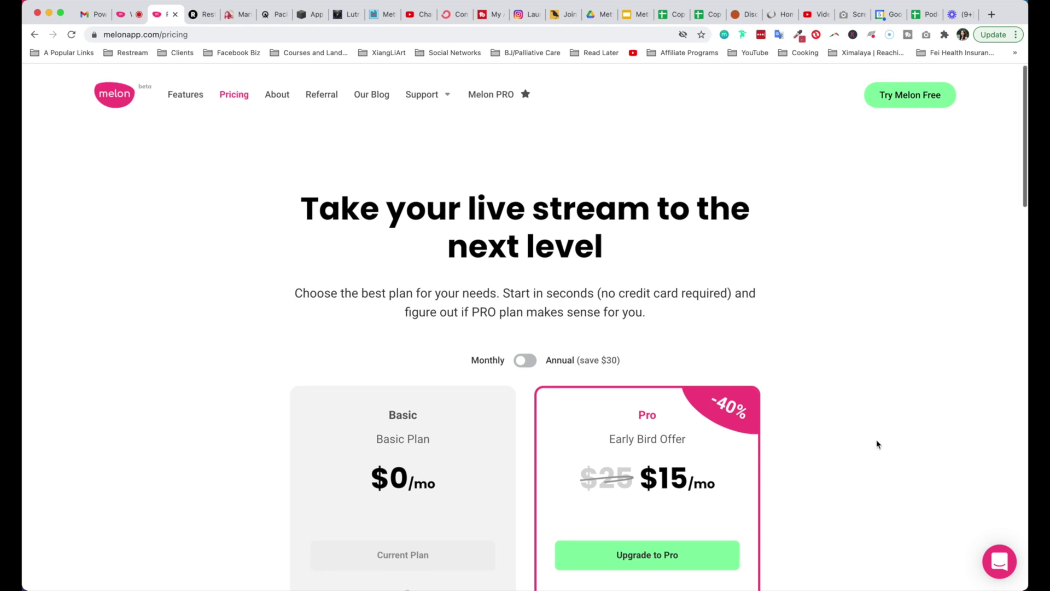
scroll(877, 439, "down", 2)
scroll(876, 437, "down", 3)
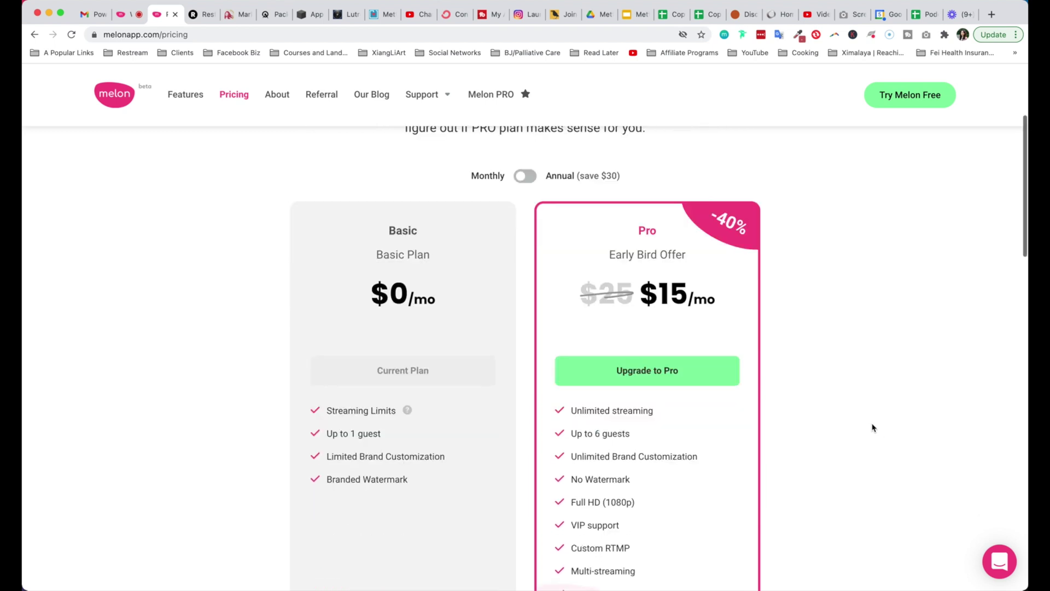
Switch Melon pricing to annual billing (Pro at $12.5/mo), then go to Features
left_click(525, 176)
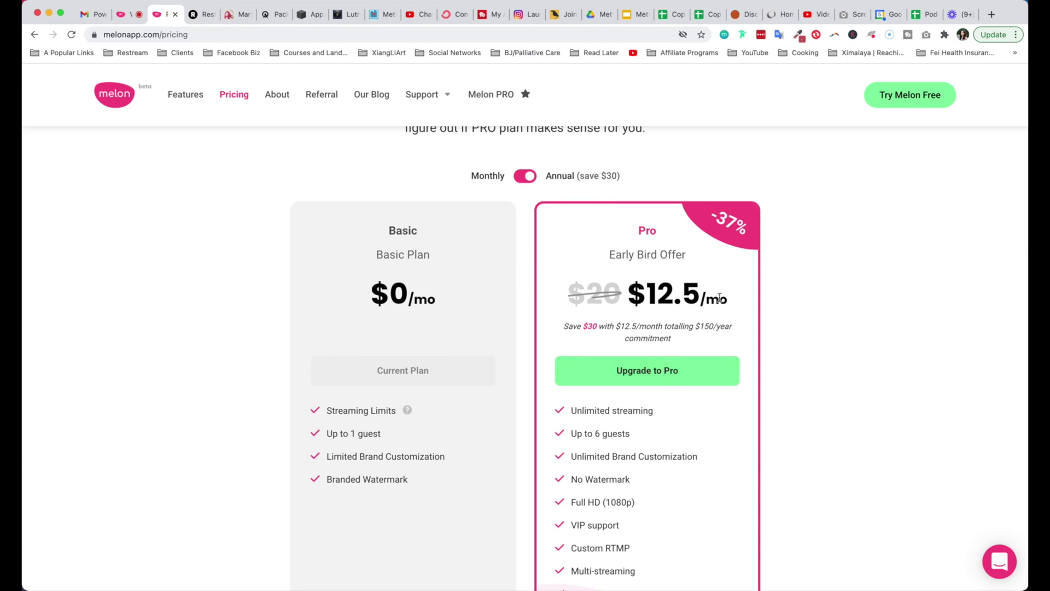
scroll(745, 374, "down", 2)
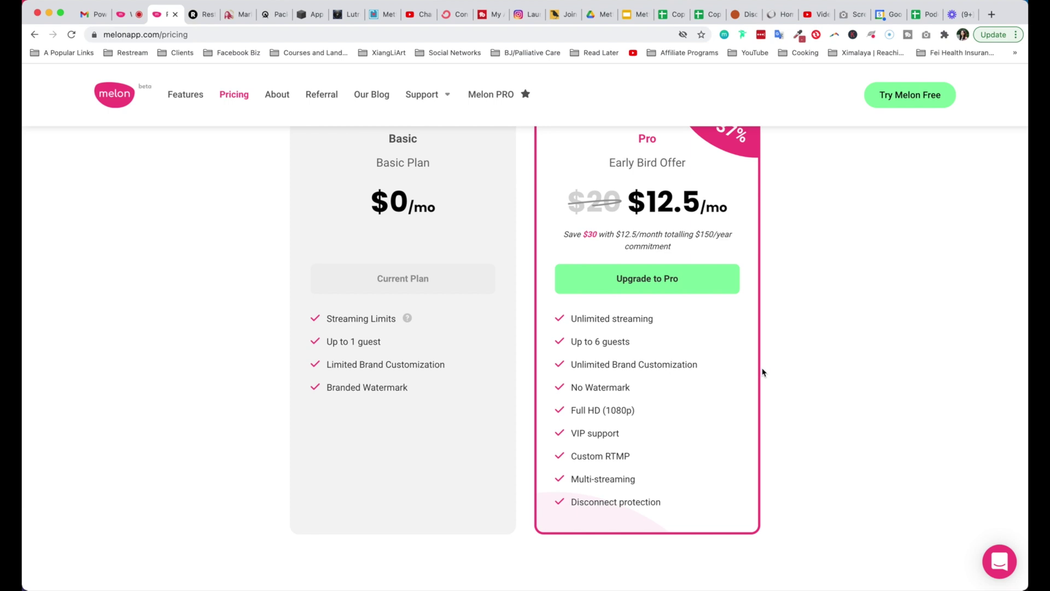
scroll(766, 375, "up", 1)
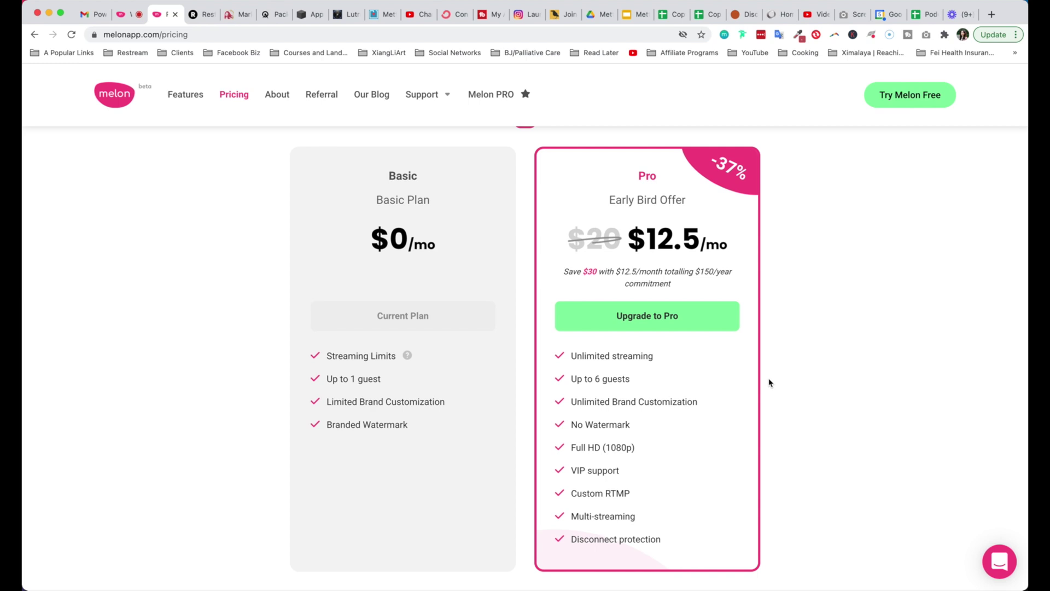
scroll(769, 382, "up", 1)
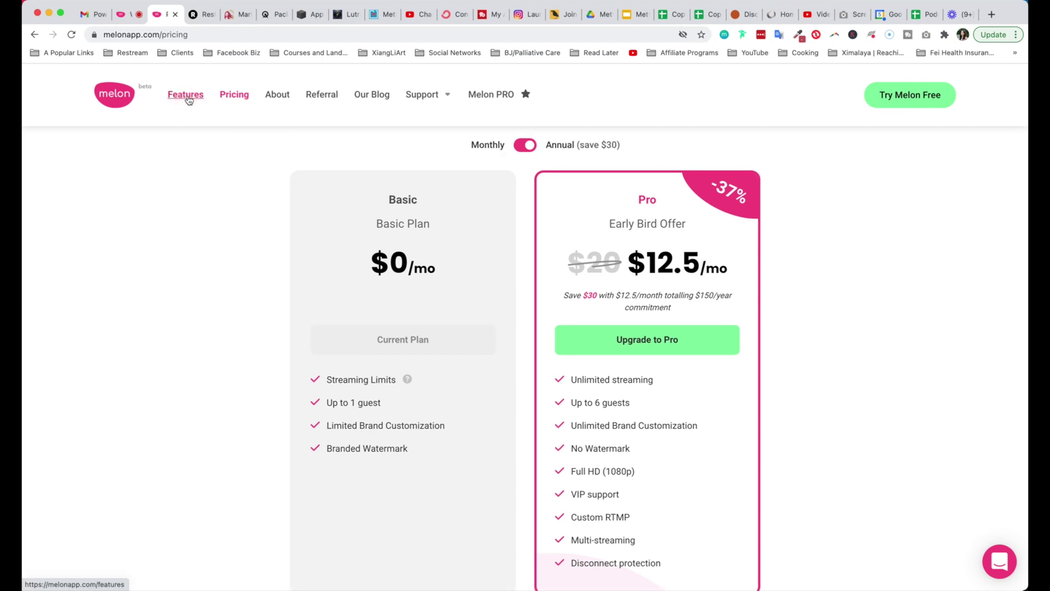
left_click(188, 99)
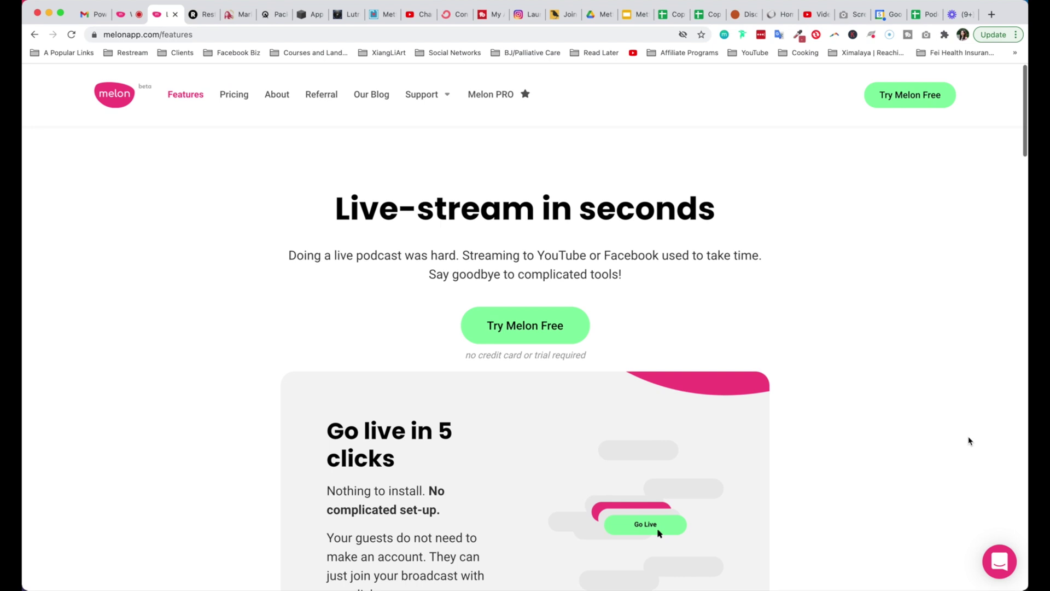
scroll(944, 435, "down", 1)
scroll(936, 435, "down", 1)
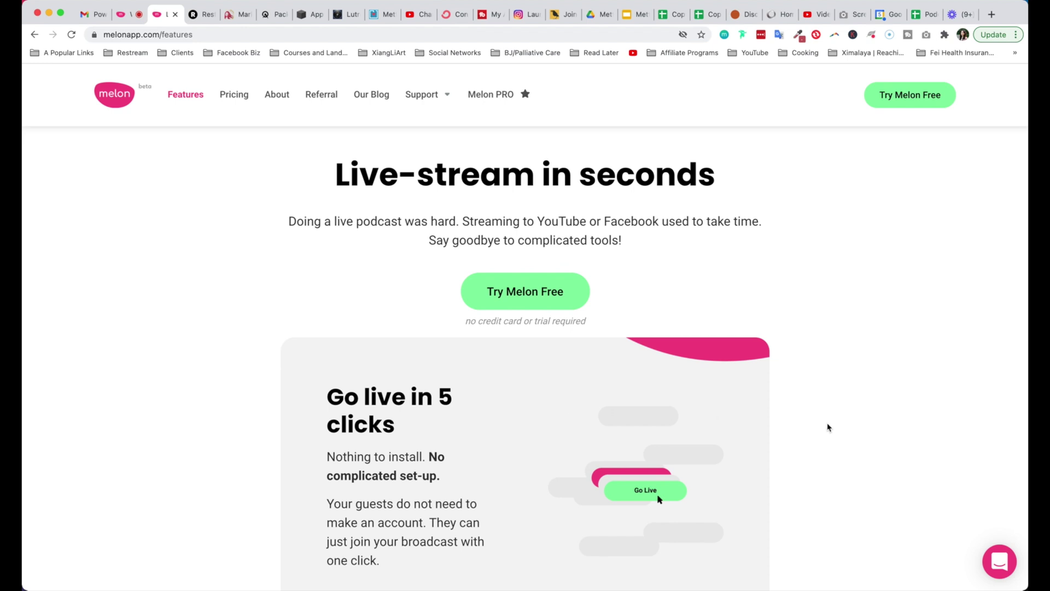
scroll(848, 446, "down", 2)
scroll(857, 449, "down", 1)
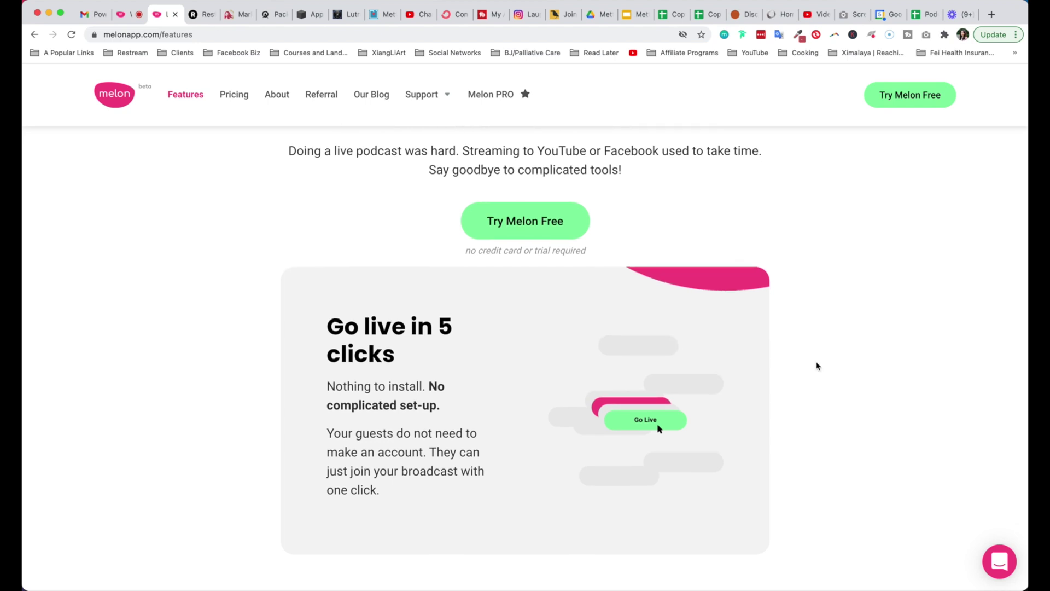
Return to the Melon studio tab after reading the 'Go live in 5 clicks' section
left_click(127, 14)
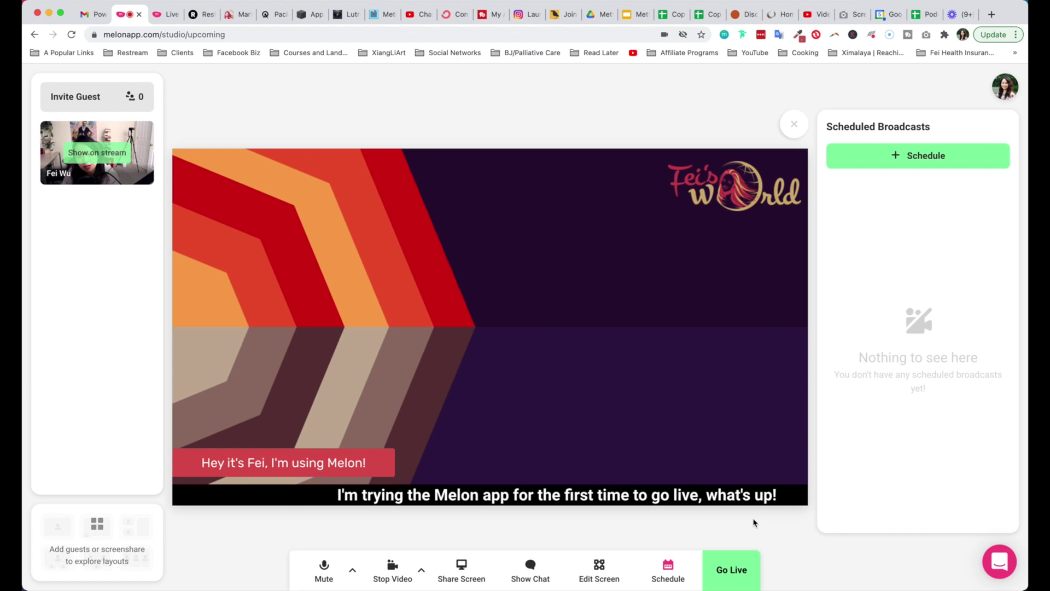
Open the Go Live destination picker, cancel it, and reopen it to review linked platforms
left_click(731, 571)
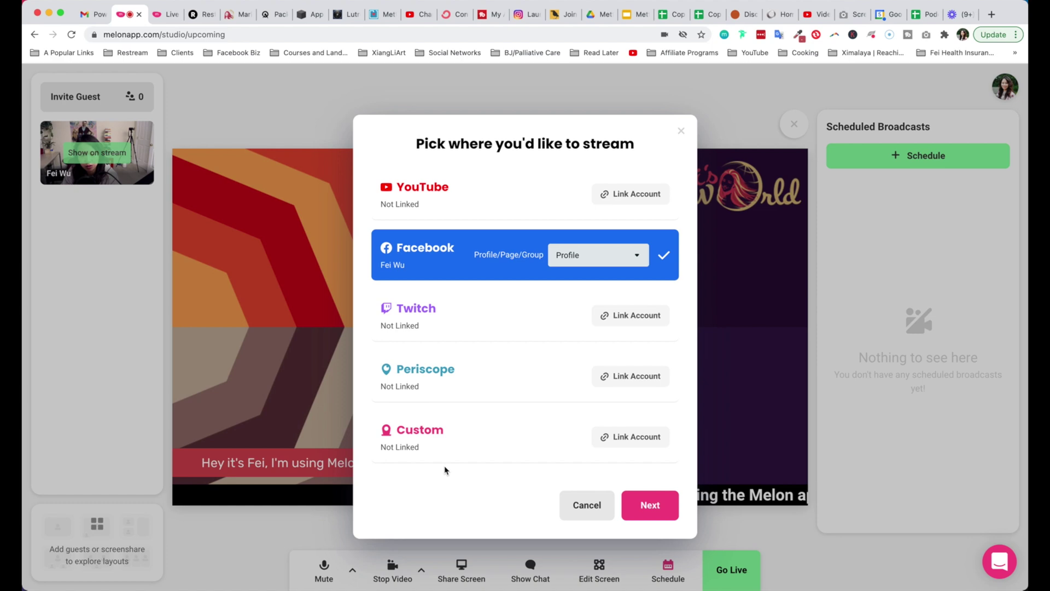
left_click(680, 130)
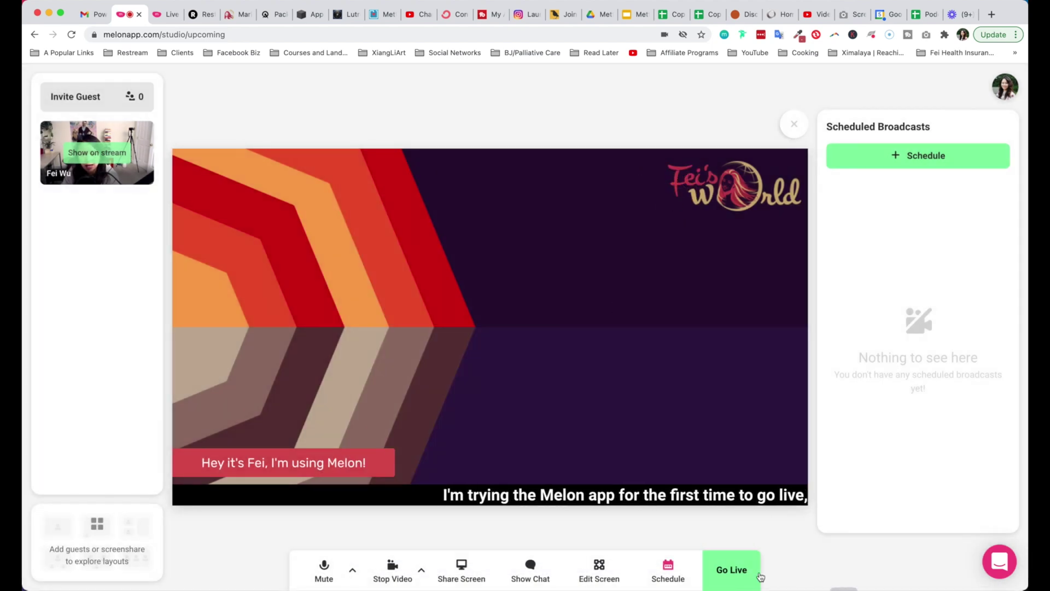
left_click(731, 570)
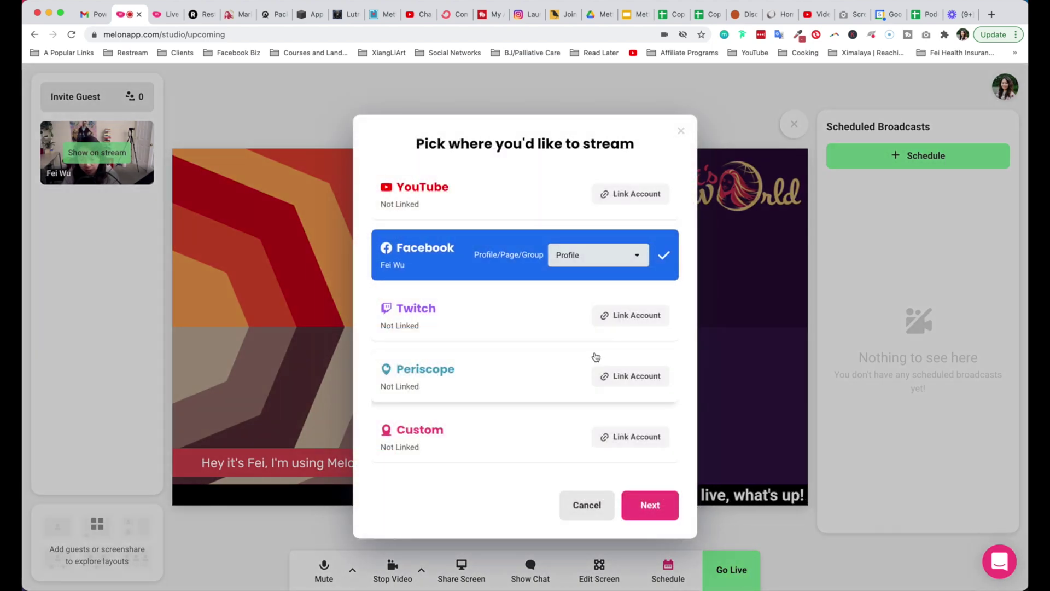